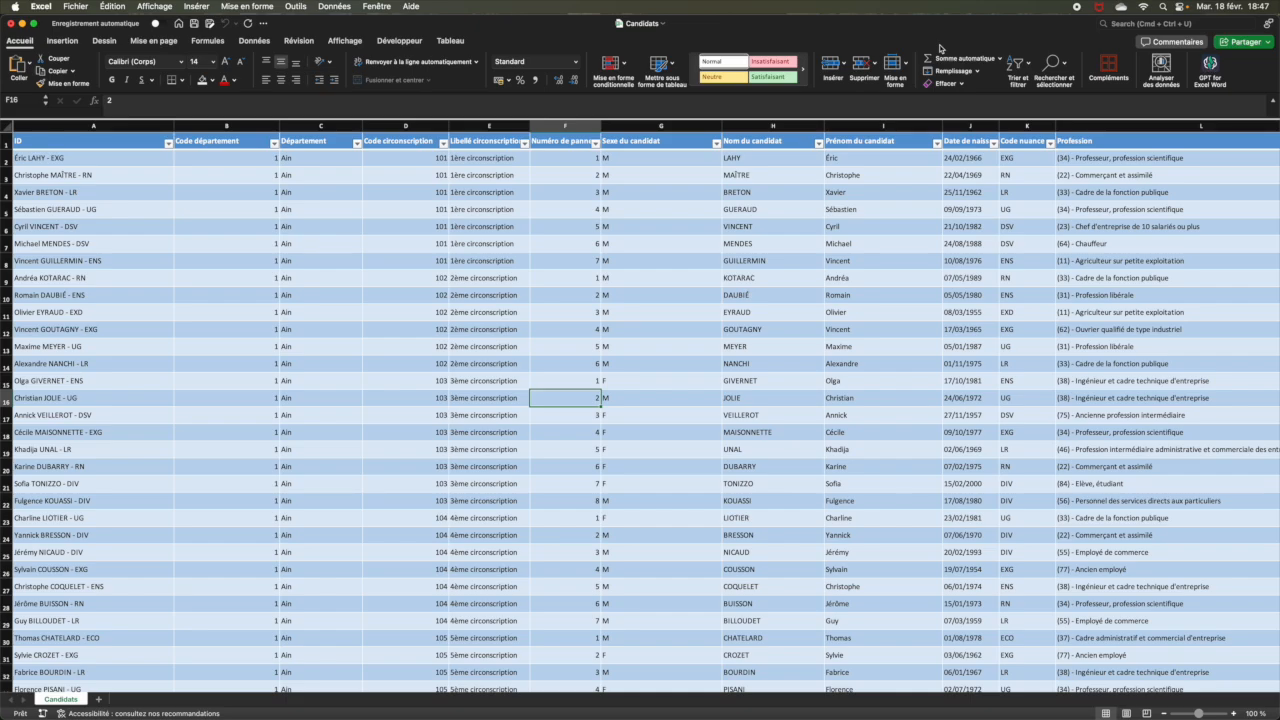
Look across the columns of the candidates table, from the first-name column back to the ID column.
{"action": "key", "text": "Right"}
{"action": "key", "text": "Right"}
{"action": "key", "text": "Right"}
{"action": "key", "text": "Right"}
{"action": "key", "text": "Right"}
{"action": "key", "text": "Right"}
{"action": "key", "text": "Right"}
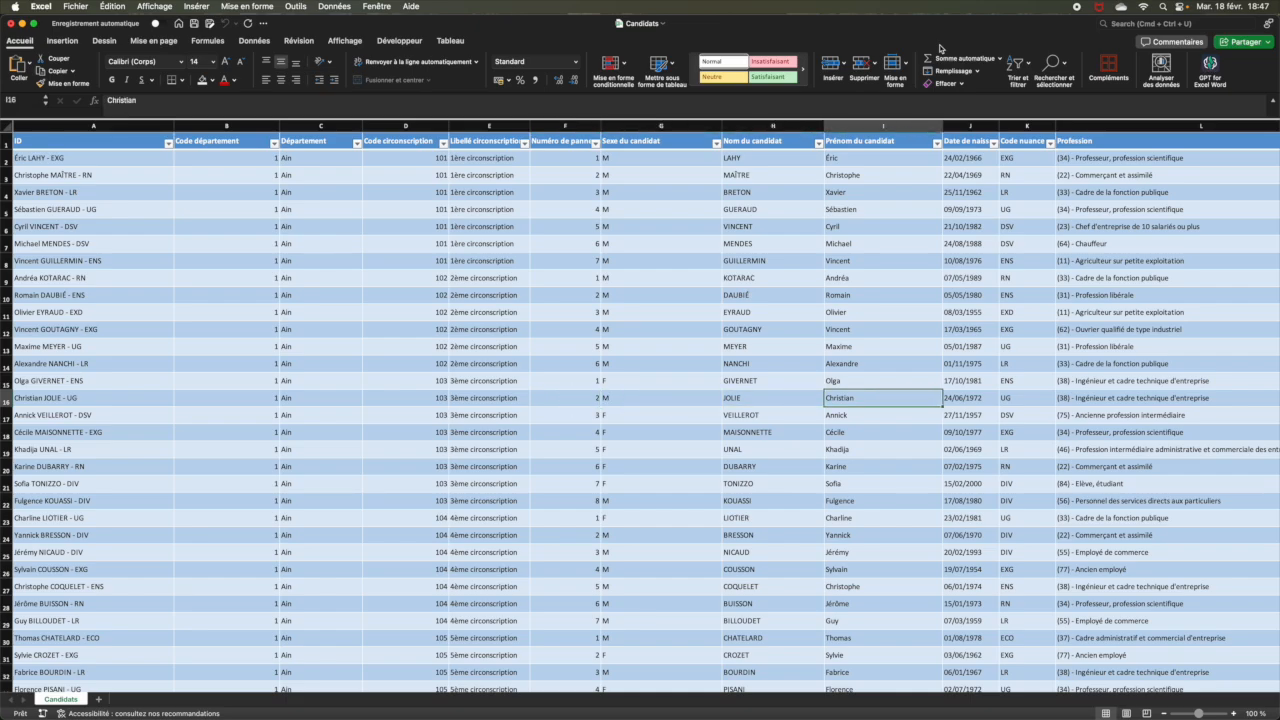
{"action": "key", "text": "Left"}
{"action": "key", "text": "Left"}
{"action": "key", "text": "Left"}
{"action": "key", "text": "Left"}
{"action": "key", "text": "Left"}
{"action": "key", "text": "Left"}
{"action": "key", "text": "Left"}
{"action": "key", "text": "Left"}
{"action": "key", "text": "Left"}
{"action": "key", "text": "Left"}
{"action": "key", "text": "Left"}
{"action": "key", "text": "Left"}
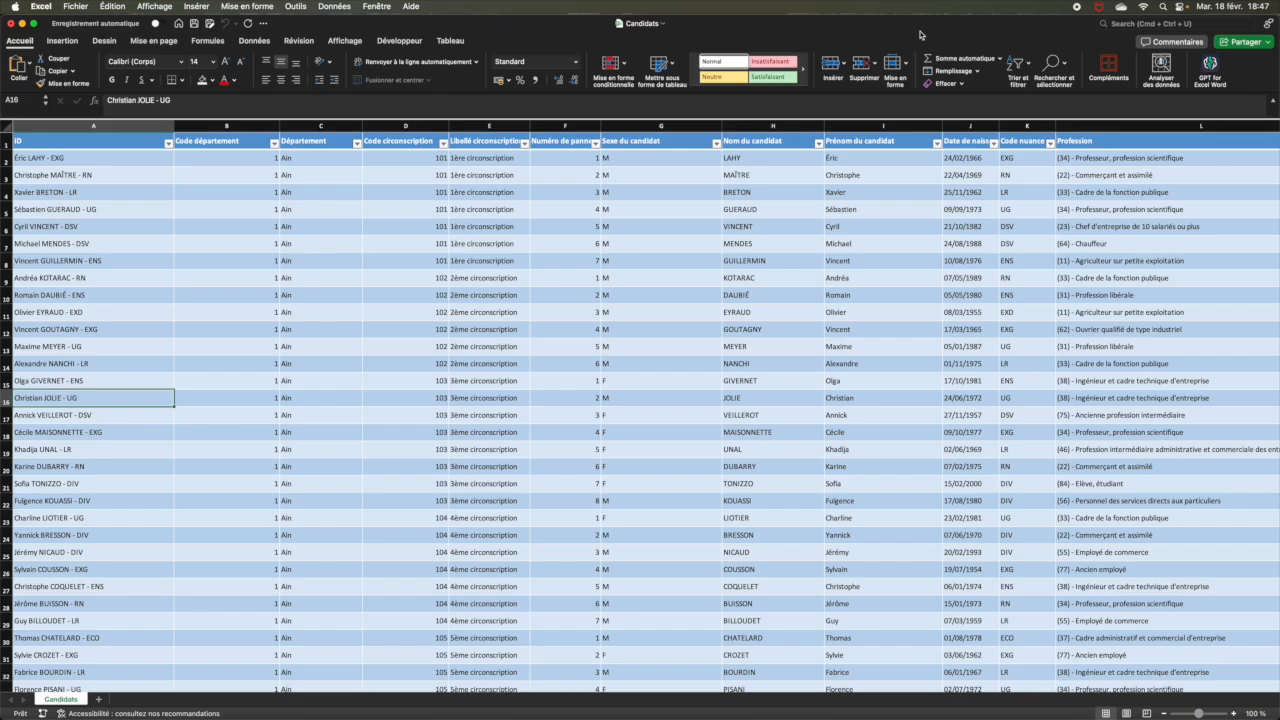
Create a pivot table from Tableau1 on a new worksheet.
{"action": "left_click_drag", "start_coordinate": [115, 258], "coordinate": [166, 249]}
{"action": "left_click", "coordinate": [170, 248]}
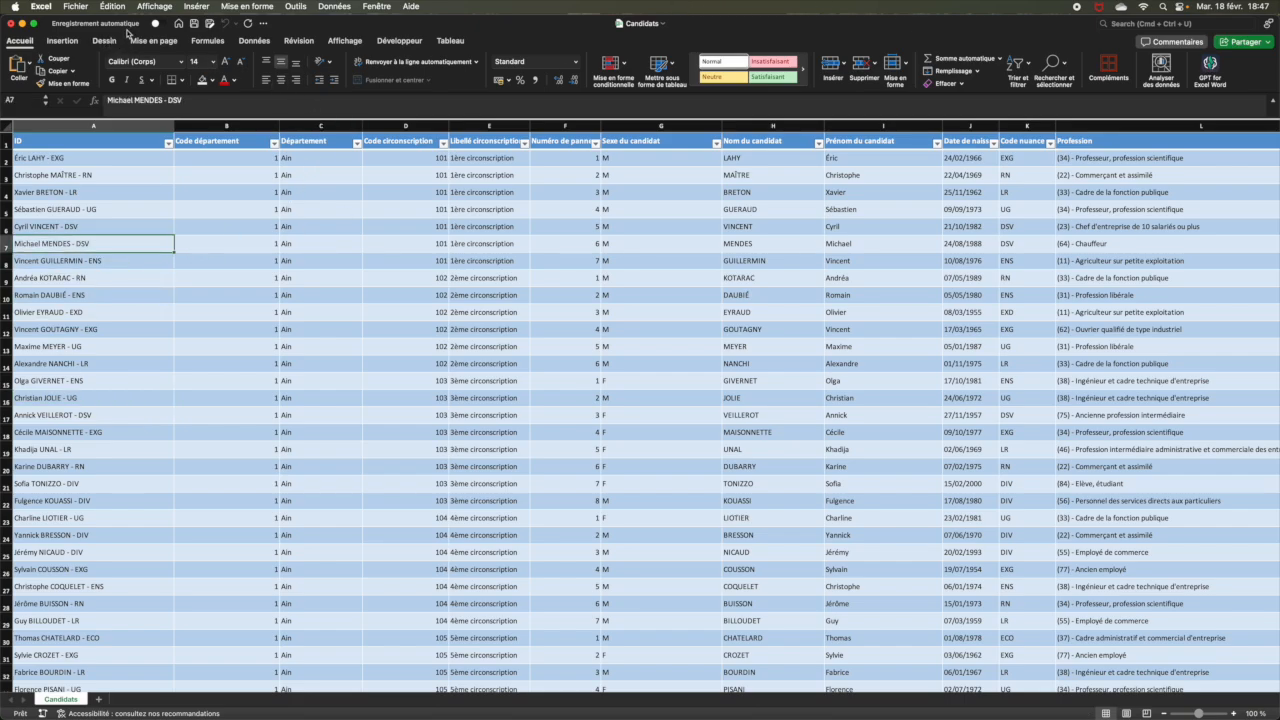
{"action": "left_click", "coordinate": [70, 44]}
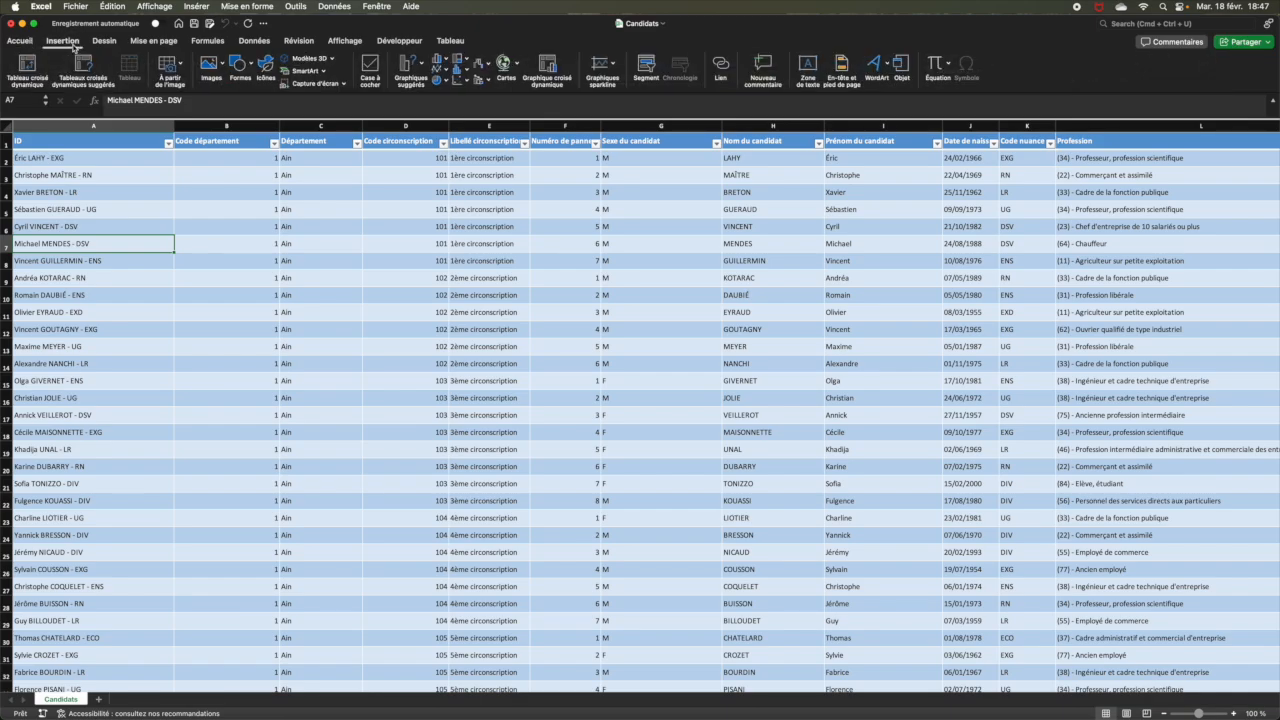
{"action": "left_click", "coordinate": [27, 66]}
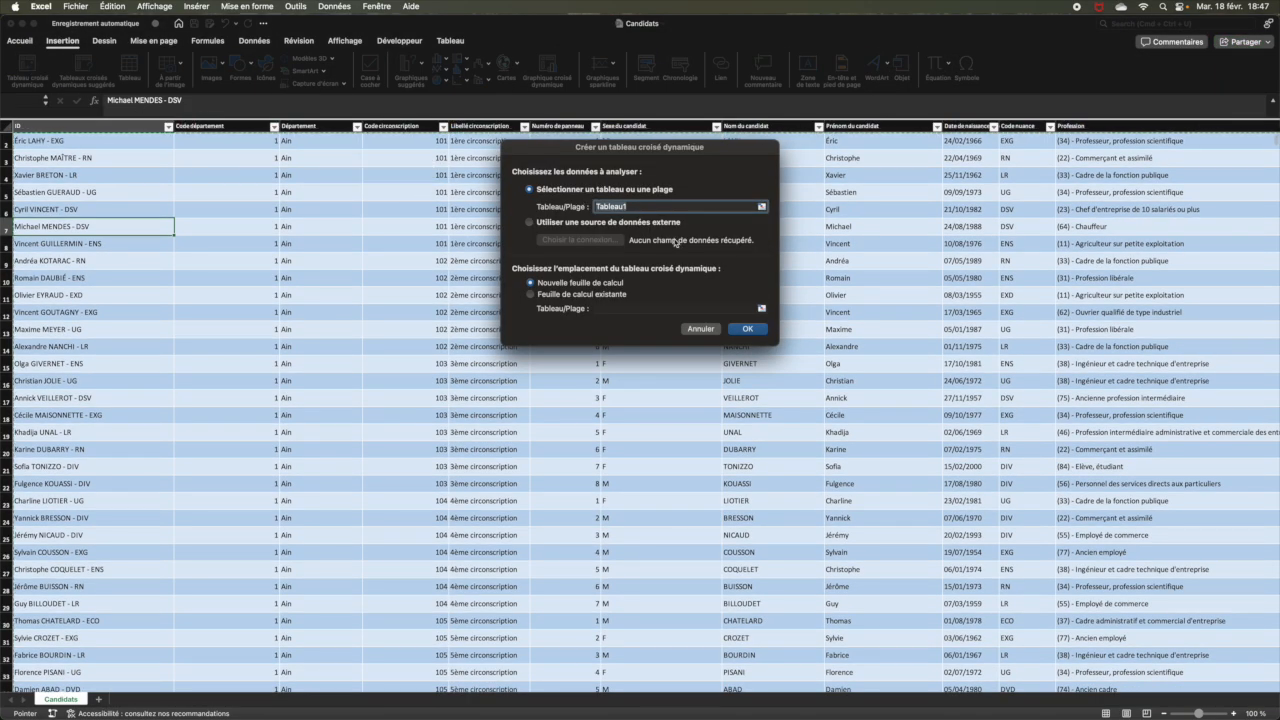
{"action": "left_click", "coordinate": [749, 330]}
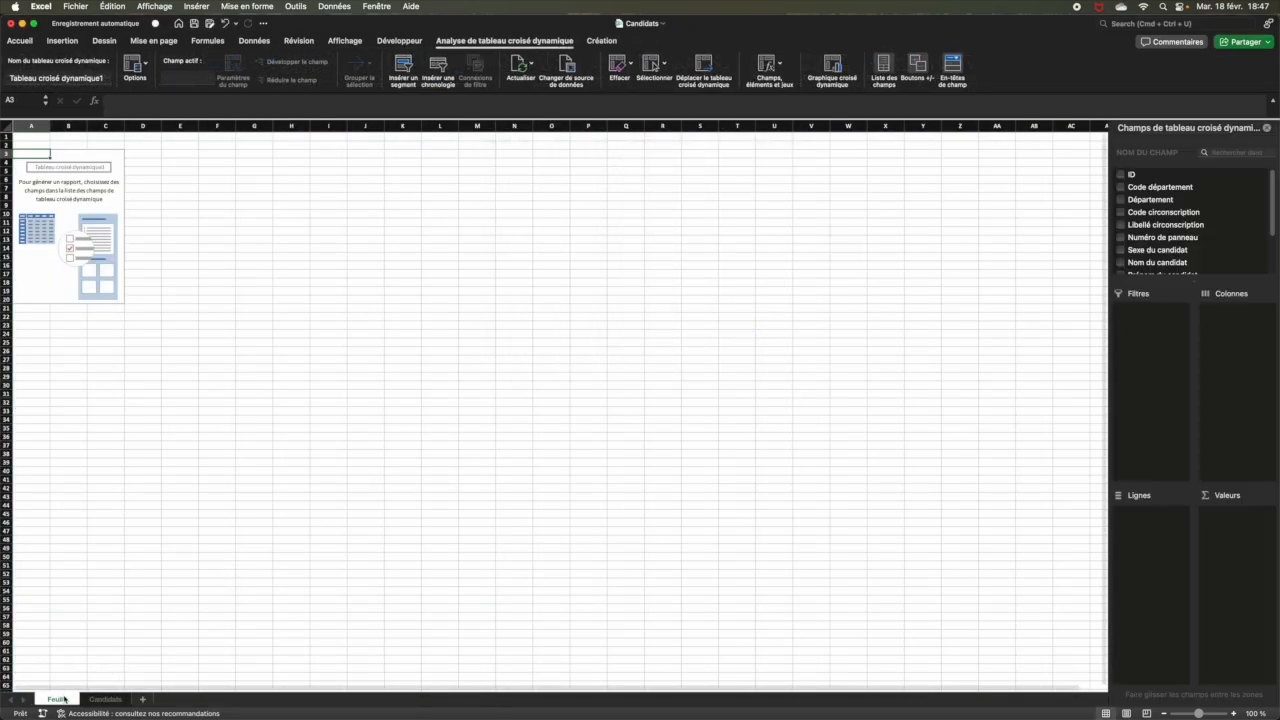
Rename the new sheet Pivot and insert an empty column before column A.
{"action": "type", "text": "Pivi"}
{"action": "key", "text": "Return"}
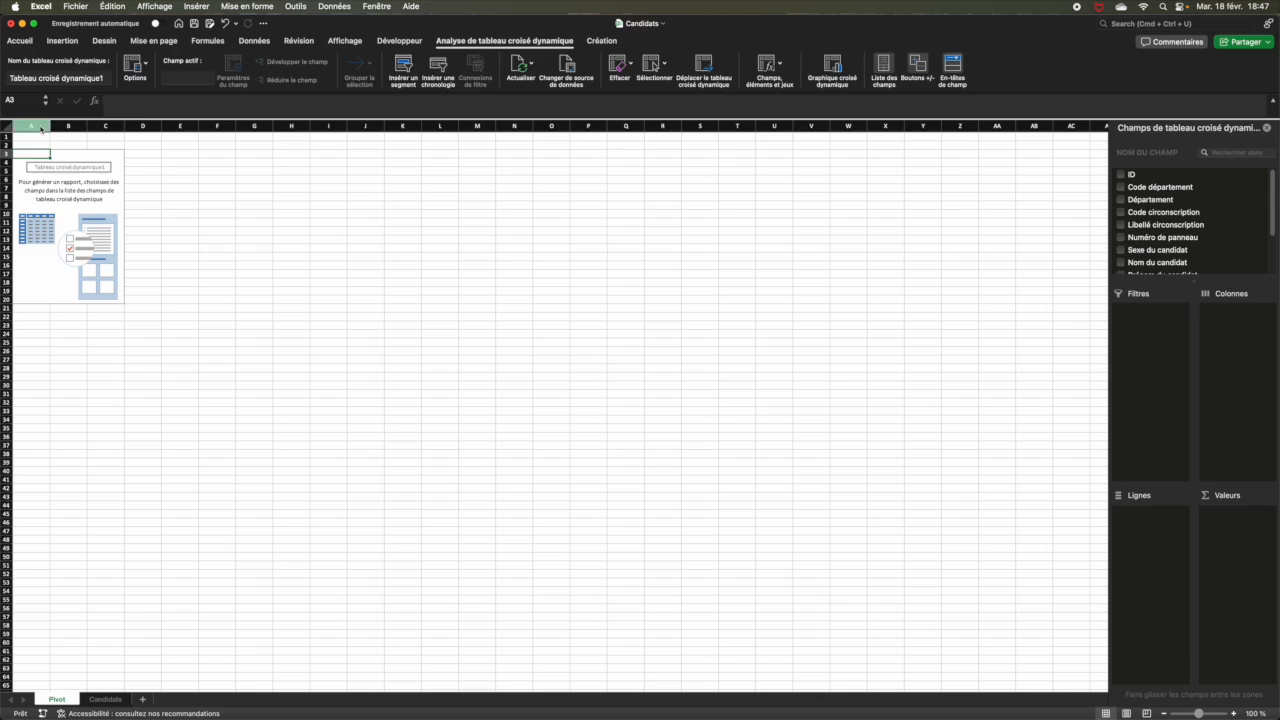
{"action": "right_click", "coordinate": [40, 127]}
{"action": "left_click", "coordinate": [65, 193]}
{"action": "left_click", "coordinate": [213, 205]}
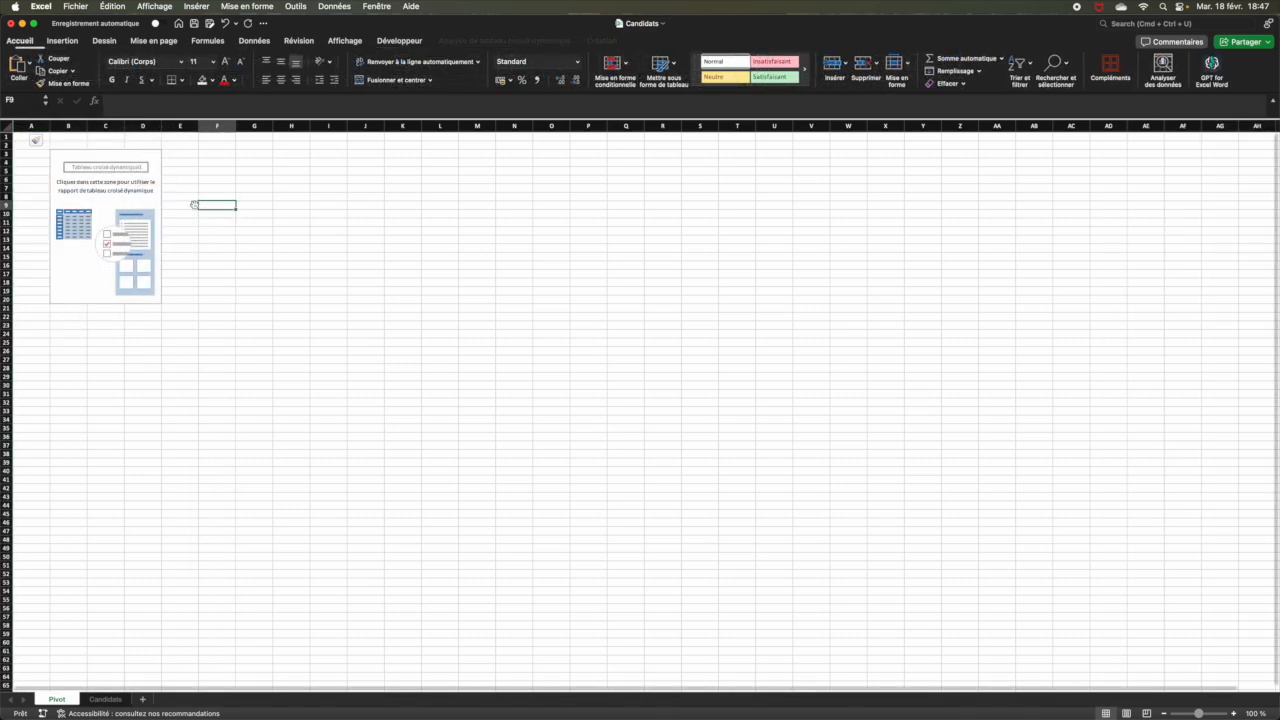
Enlarge the pivot table's field list and add the ID field to the values area.
{"action": "left_click", "coordinate": [62, 153]}
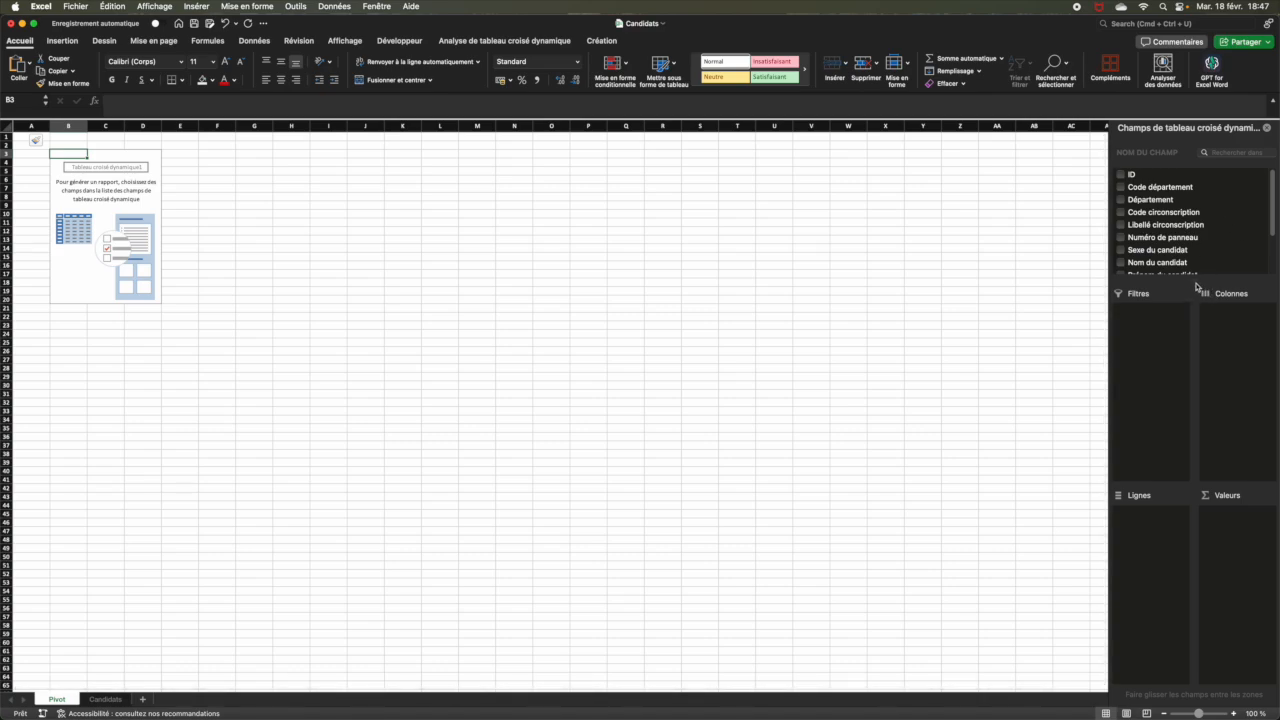
{"action": "left_click_drag", "start_coordinate": [1194, 282], "coordinate": [1193, 375]}
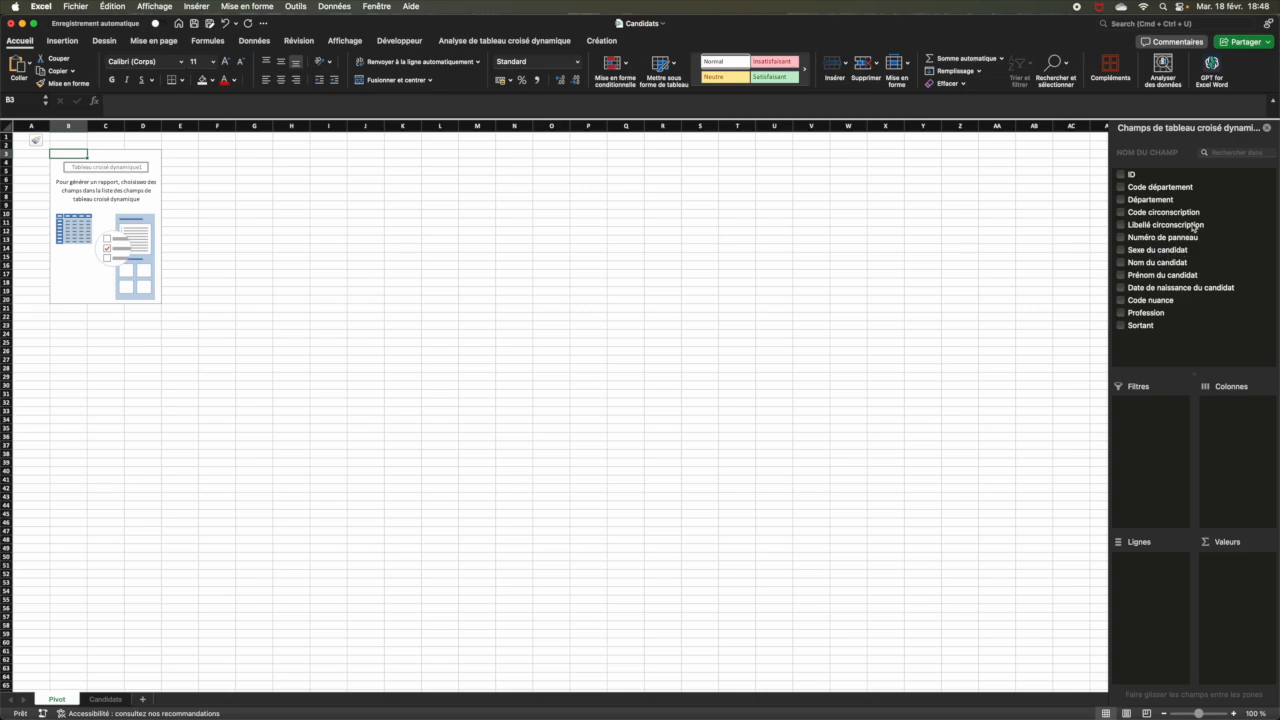
{"action": "left_click", "coordinate": [1144, 177]}
{"action": "left_click_drag", "start_coordinate": [1164, 181], "coordinate": [1249, 570]}
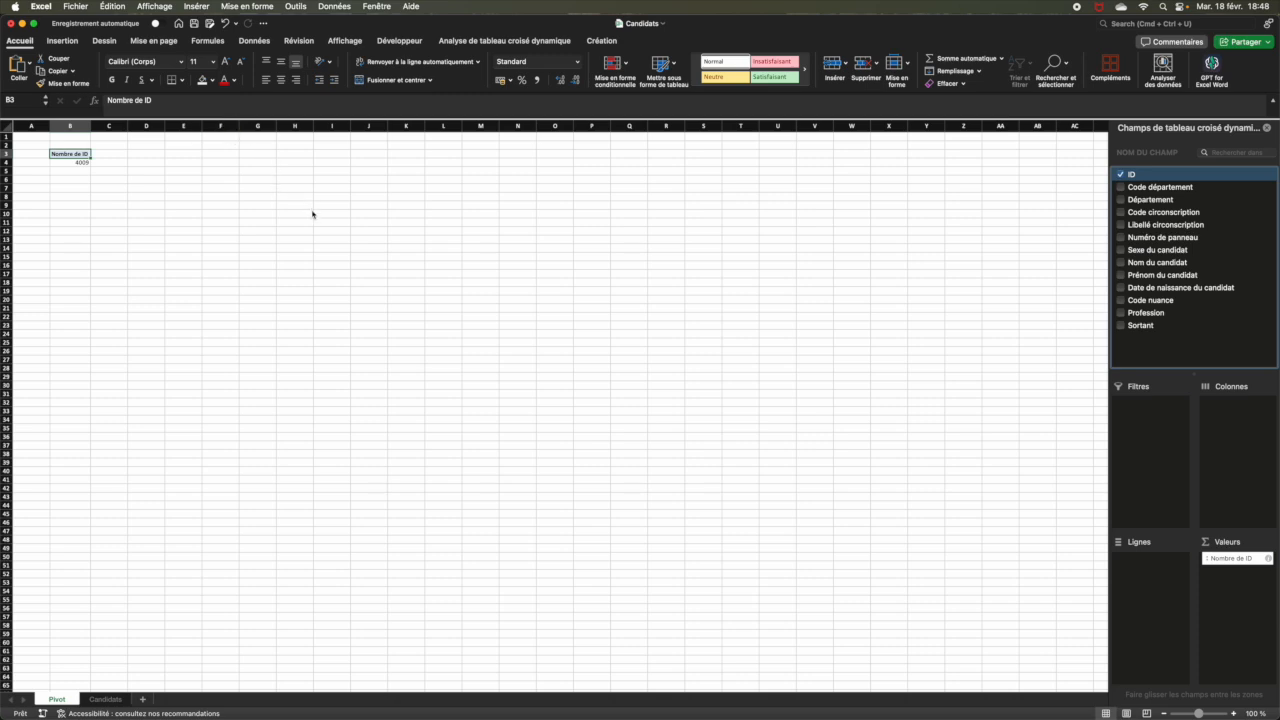
Rename the pivot table's ID count header in cell B3 as #.
{"action": "left_click", "coordinate": [205, 101]}
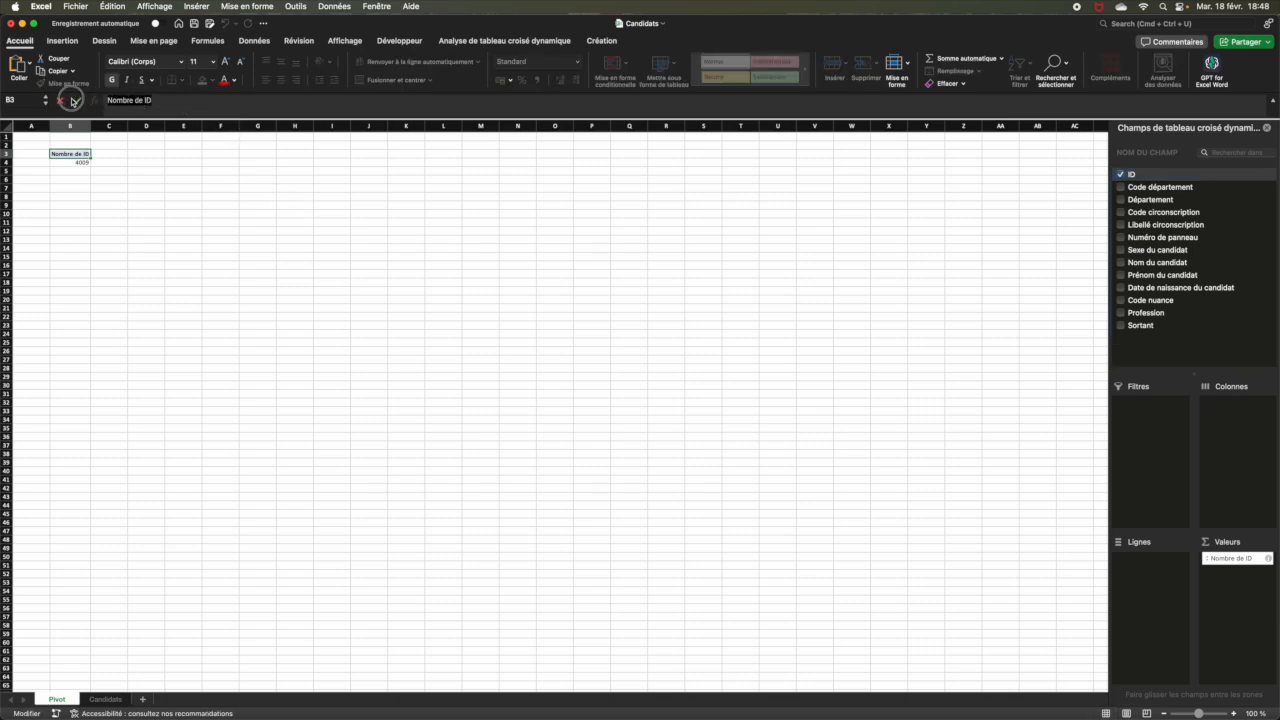
{"action": "type", "text": "#"}
{"action": "key", "text": "Return"}
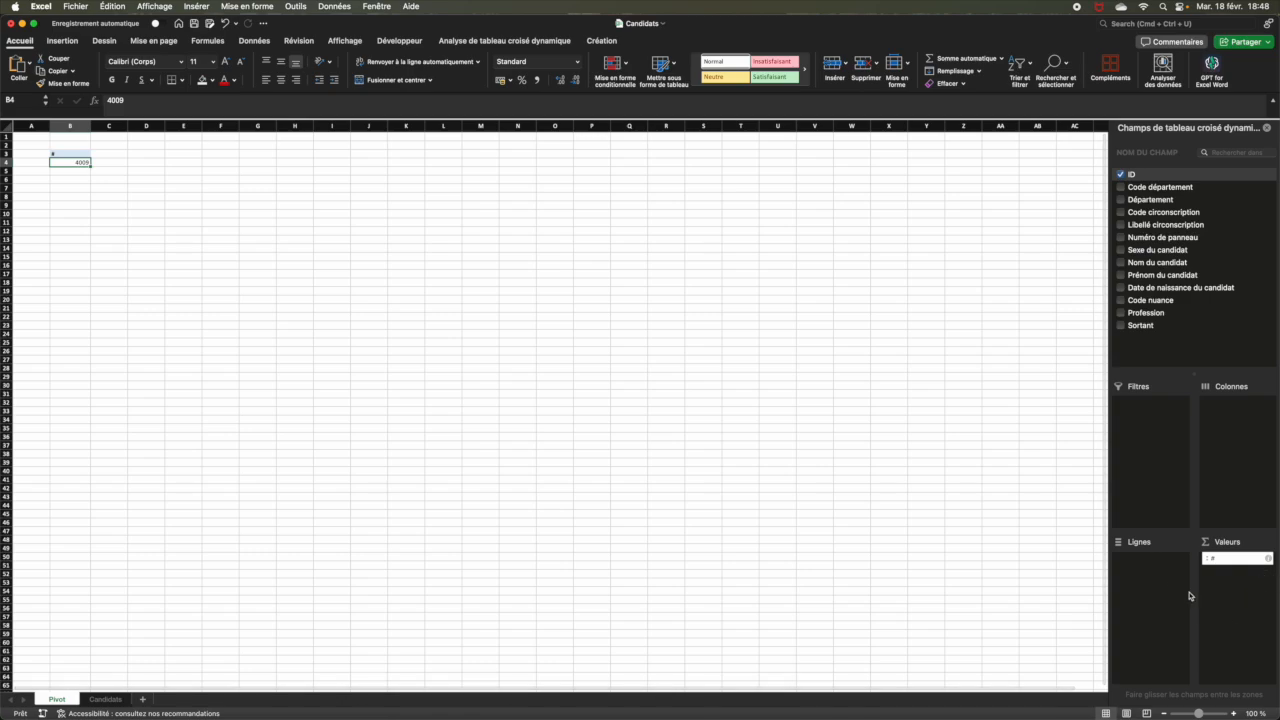
Set the row height of the whole Pivot sheet to 30.
{"action": "left_click", "coordinate": [6, 126]}
{"action": "right_click", "coordinate": [7, 144]}
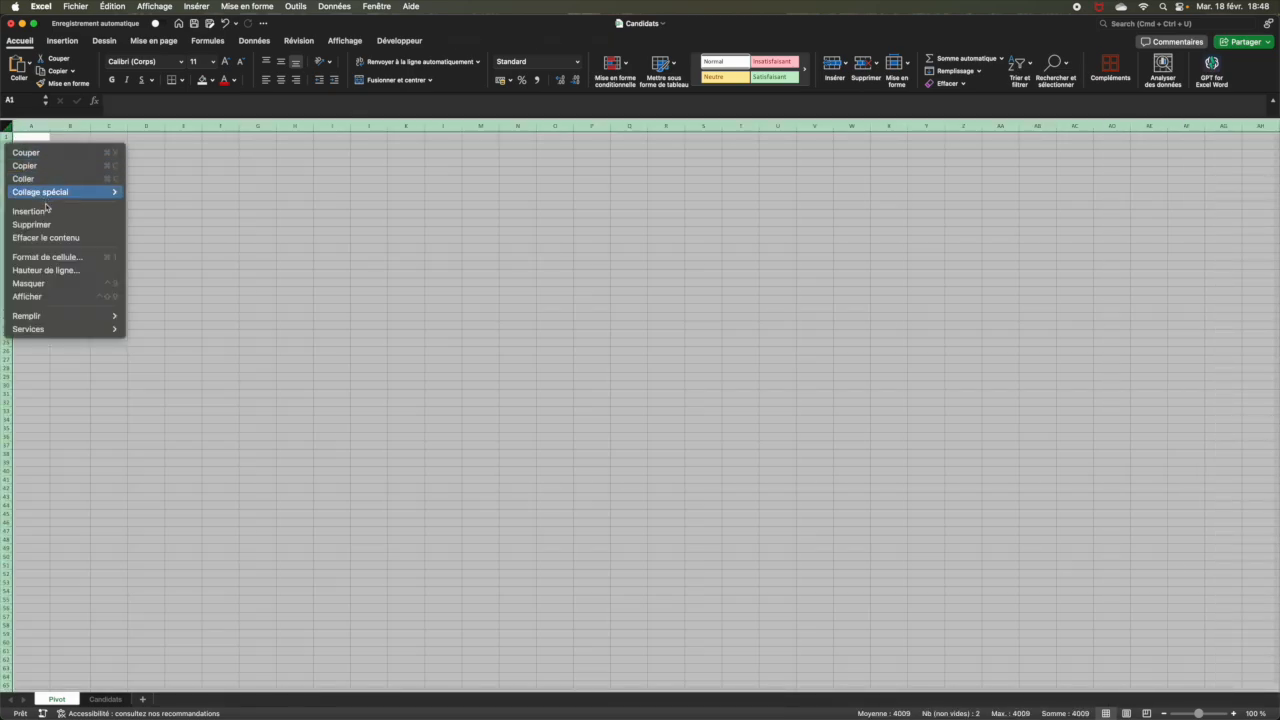
{"action": "left_click", "coordinate": [30, 272]}
{"action": "type", "text": "30"}
{"action": "key", "text": "Return"}
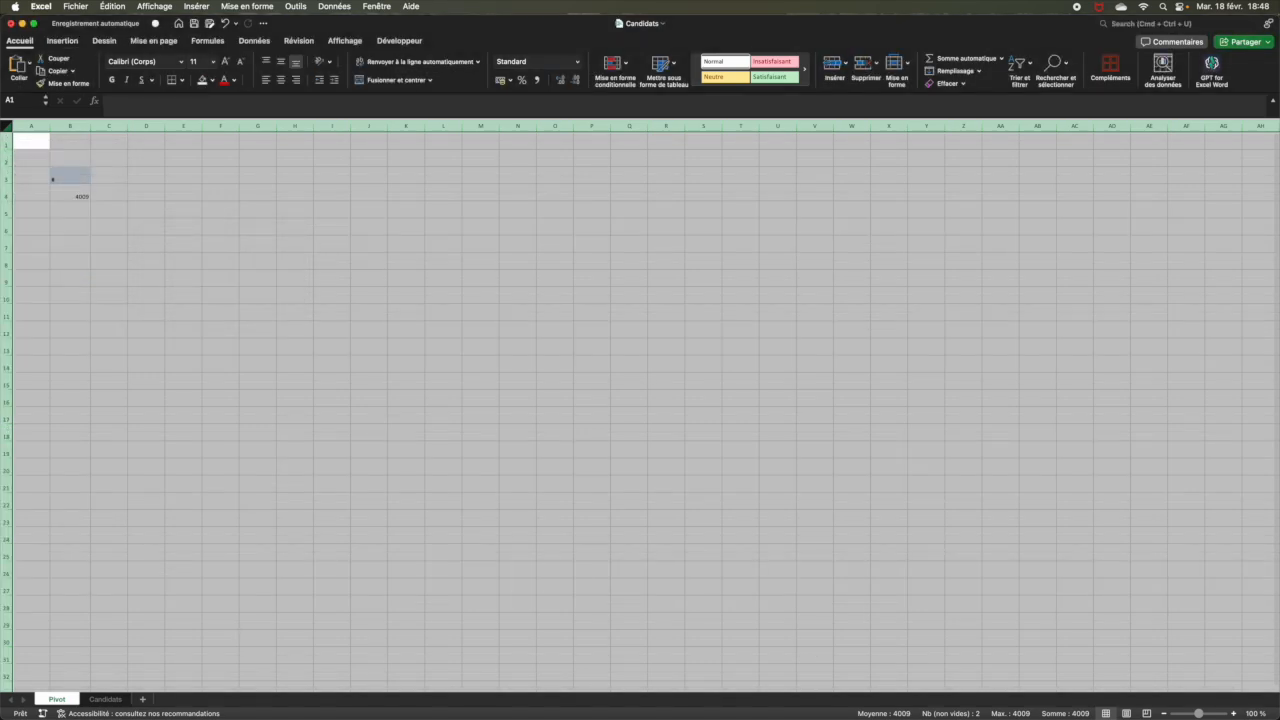
Set the whole sheet's font size to 14 with vertically centred text, and select the pivot table's value cell.
{"action": "left_click", "coordinate": [212, 64]}
{"action": "left_click", "coordinate": [210, 147]}
{"action": "left_click", "coordinate": [209, 197]}
{"action": "left_click", "coordinate": [84, 196]}
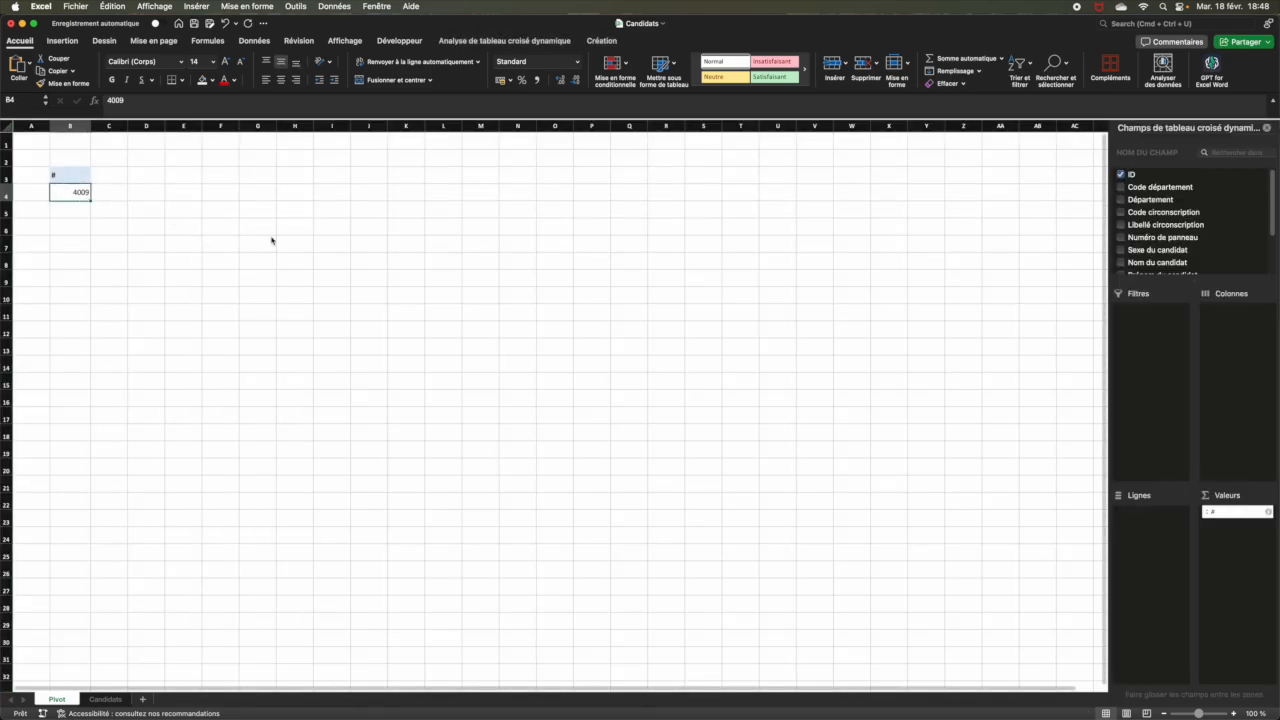
Format the # value field as Nombre with a thousands separator and 0 decimals.
{"action": "left_click", "coordinate": [1268, 513]}
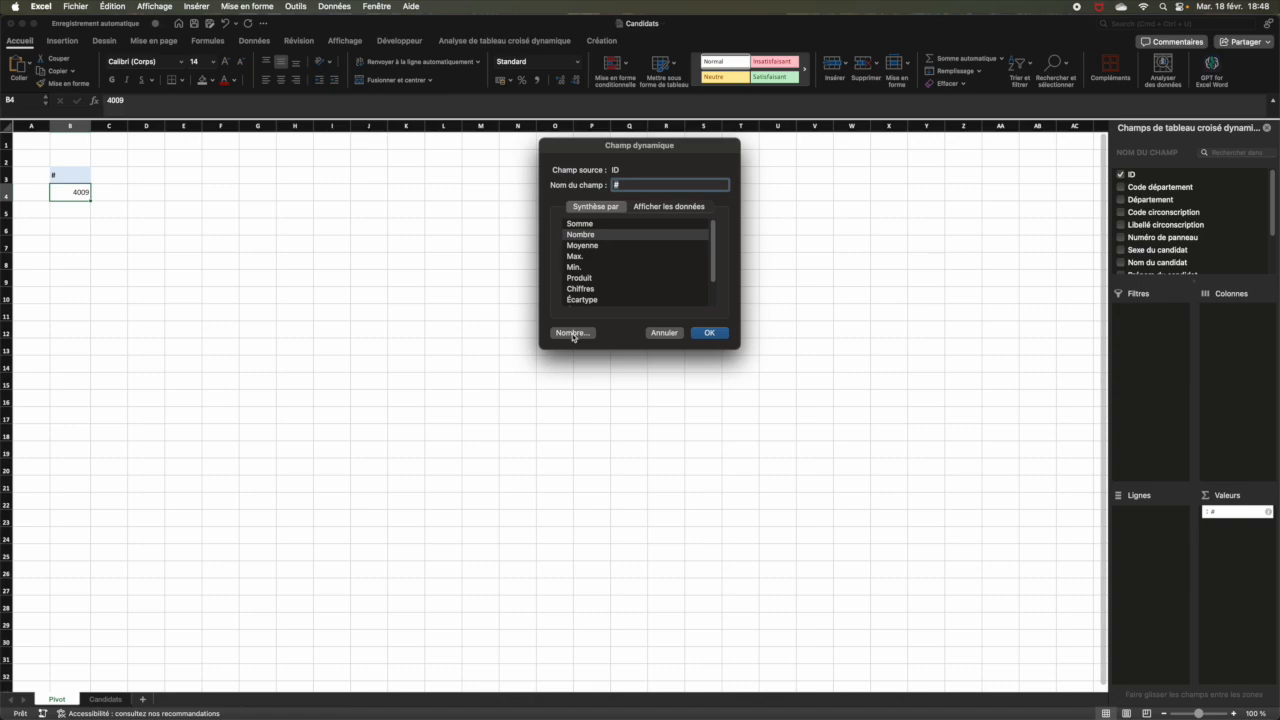
{"action": "left_click", "coordinate": [572, 333]}
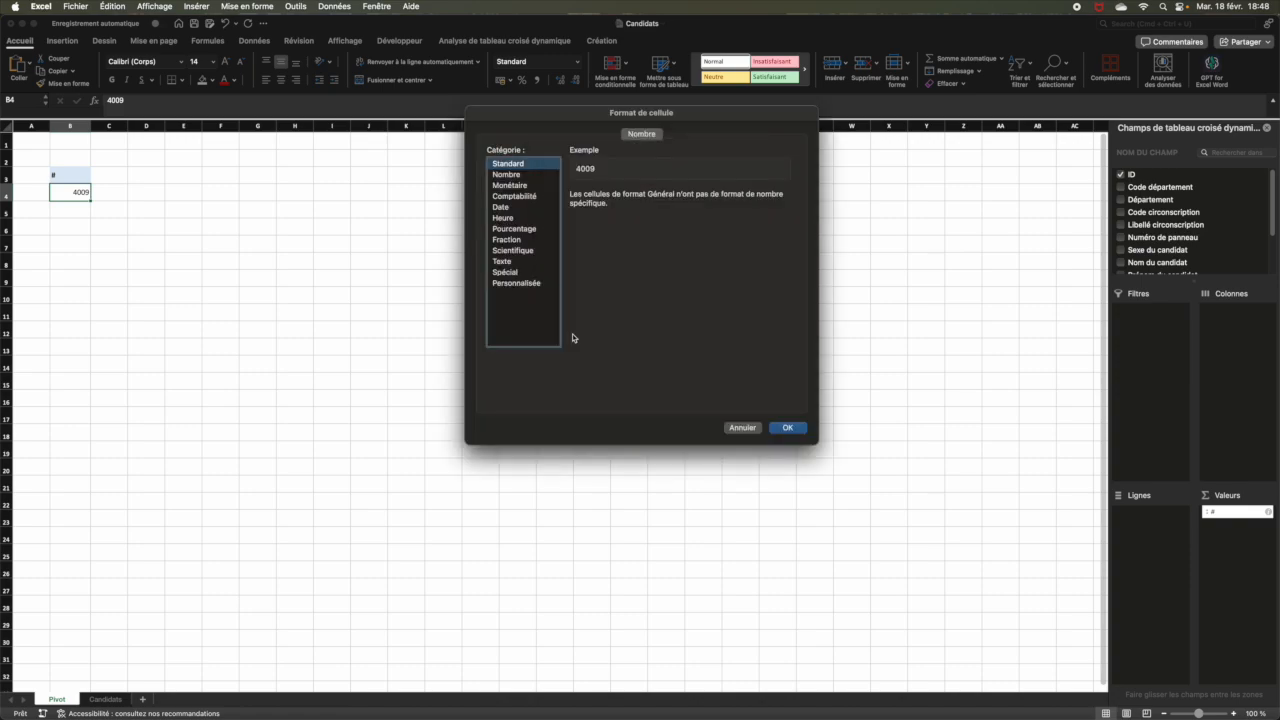
{"action": "left_click", "coordinate": [517, 177]}
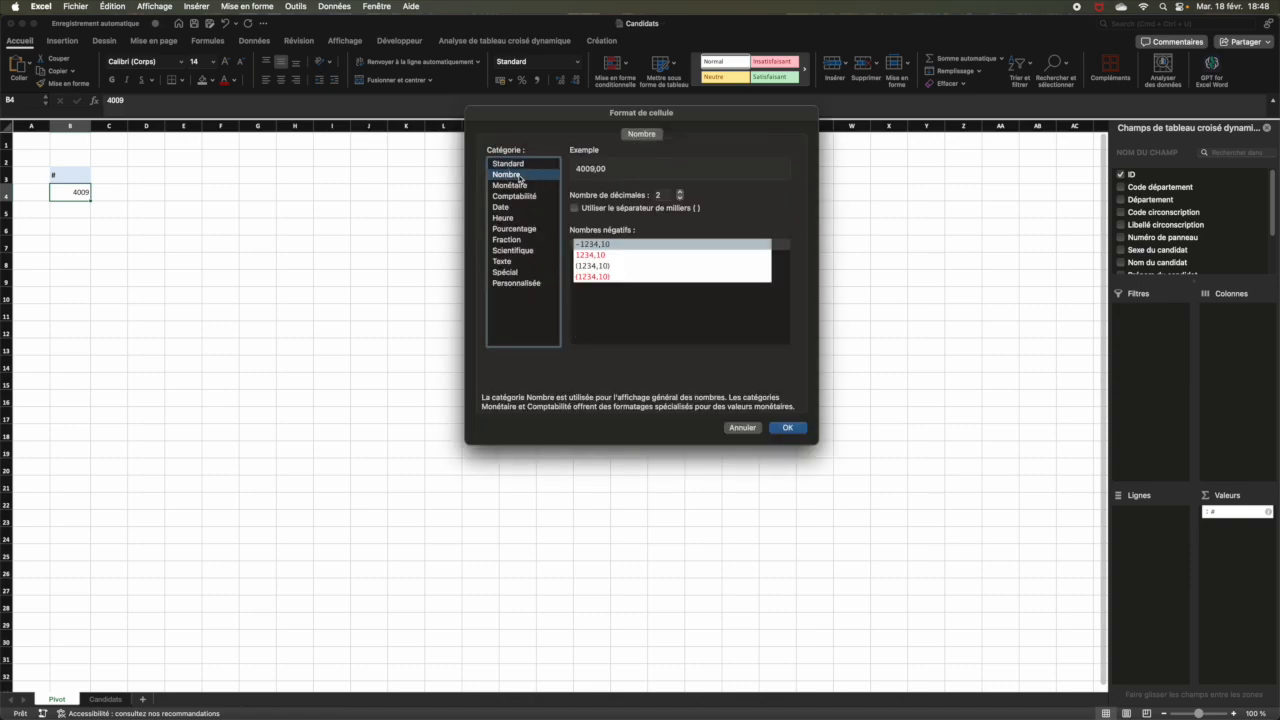
{"action": "left_click", "coordinate": [619, 210]}
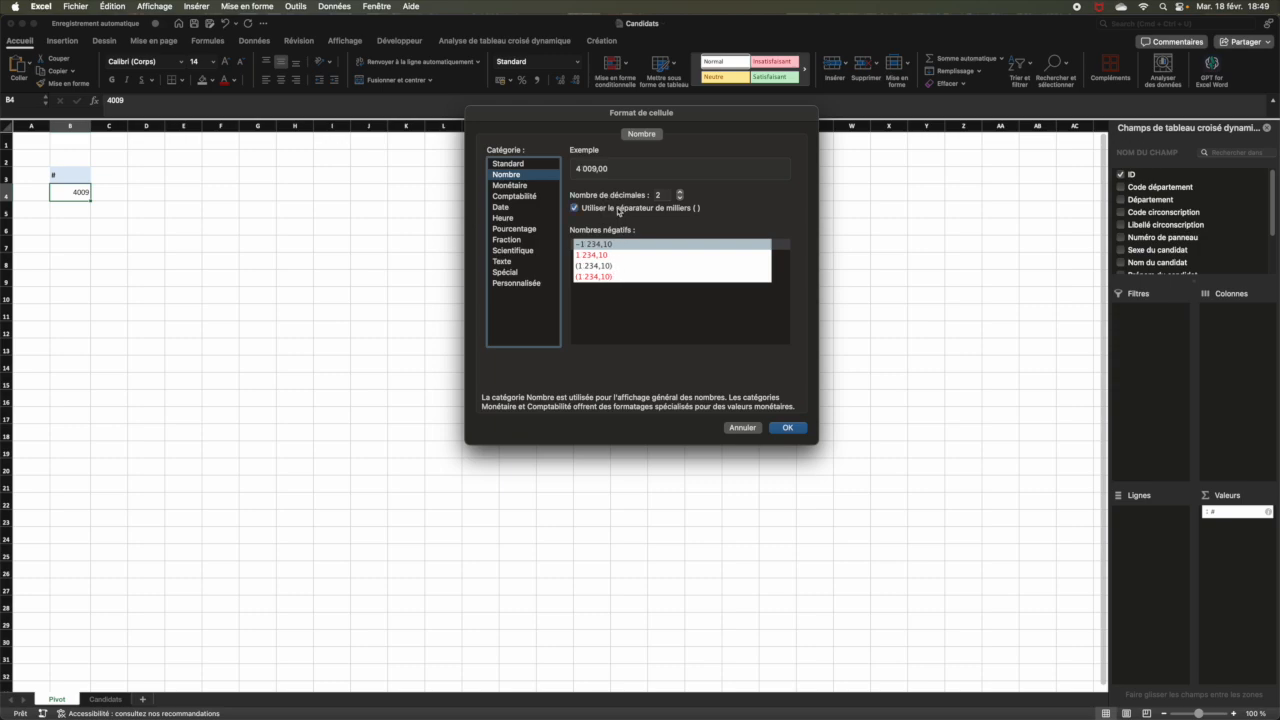
{"action": "left_click", "coordinate": [680, 197]}
{"action": "left_click", "coordinate": [680, 197]}
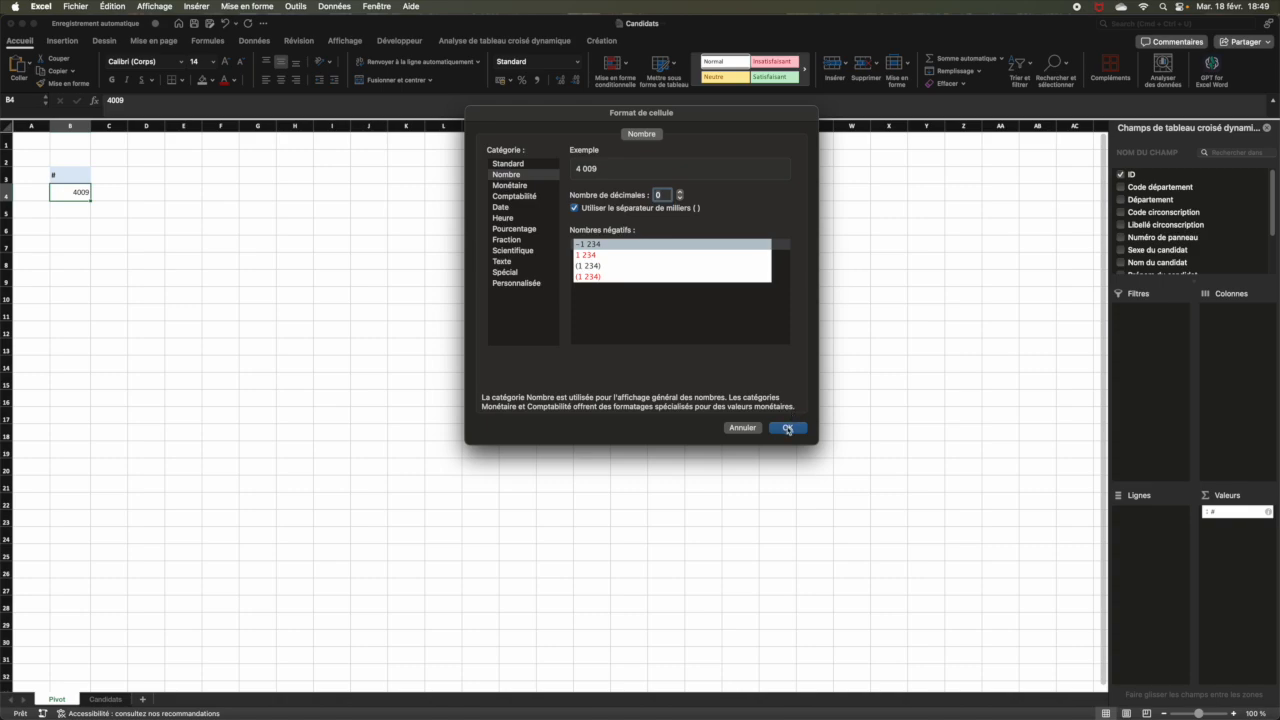
{"action": "left_click", "coordinate": [788, 431]}
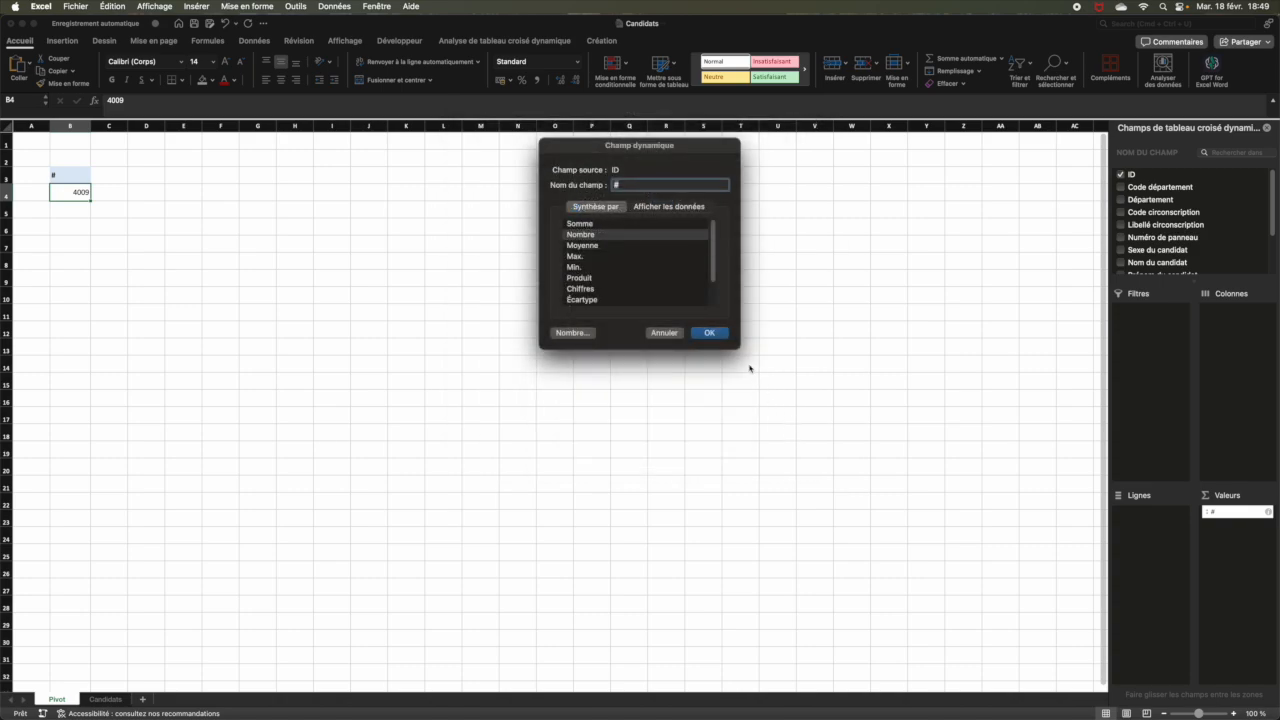
{"action": "left_click", "coordinate": [712, 333]}
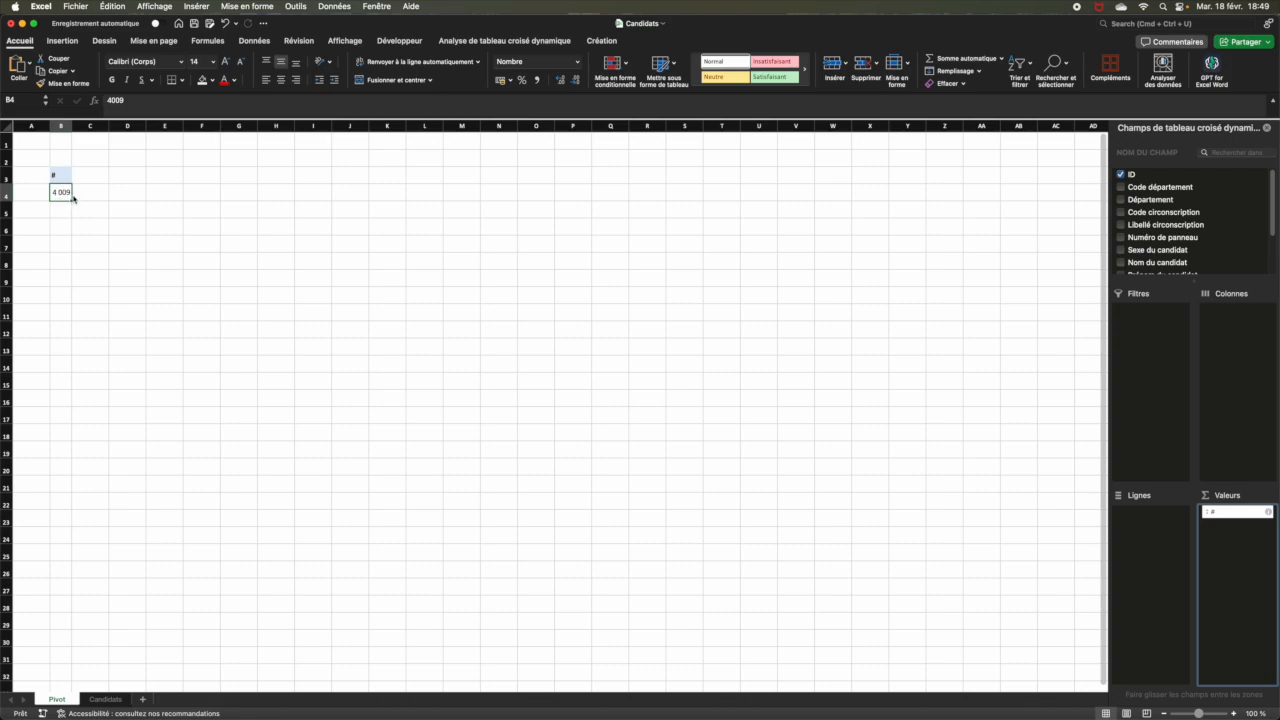
Add the Sexe du candidat field to the pivot table's rows.
{"action": "left_click", "coordinate": [1162, 252]}
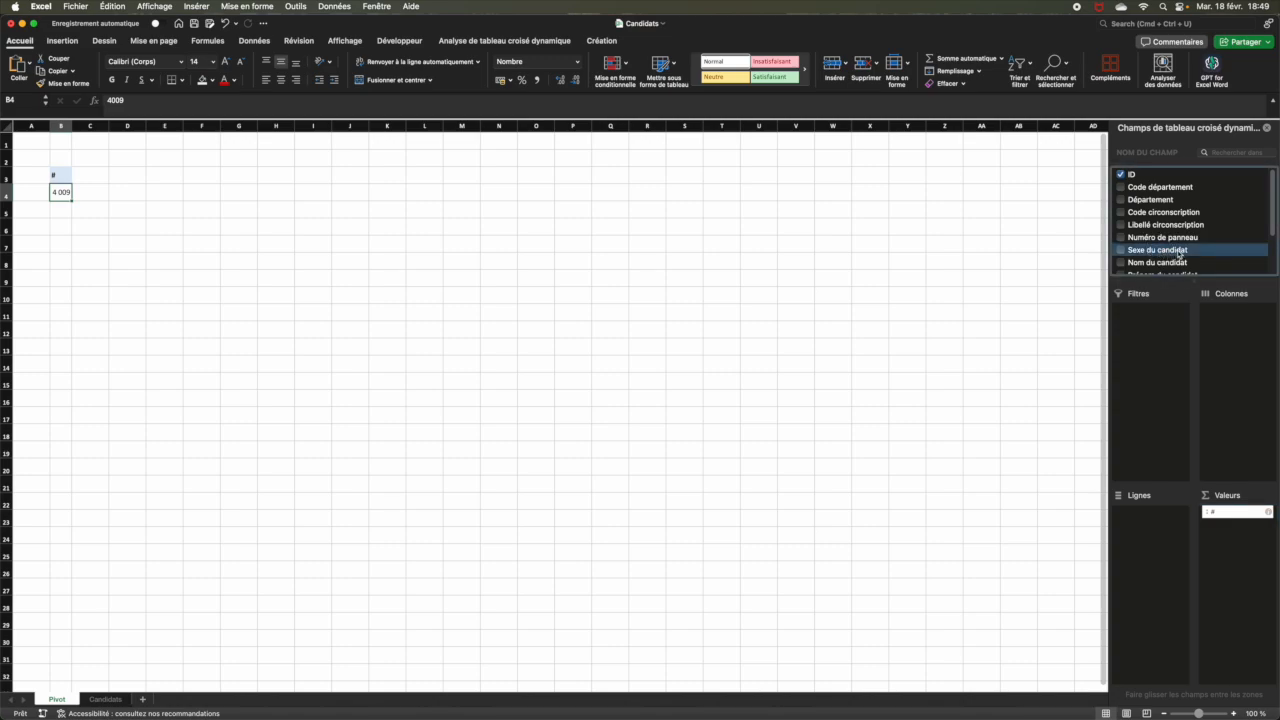
{"action": "mouse_move", "coordinate": [1172, 254]}
{"action": "left_mouse_down"}
{"action": "mouse_move", "coordinate": [1188, 436]}
{"action": "mouse_move", "coordinate": [1188, 252]}
{"action": "left_mouse_up"}
{"action": "left_click_drag", "start_coordinate": [1173, 255], "coordinate": [1152, 522]}
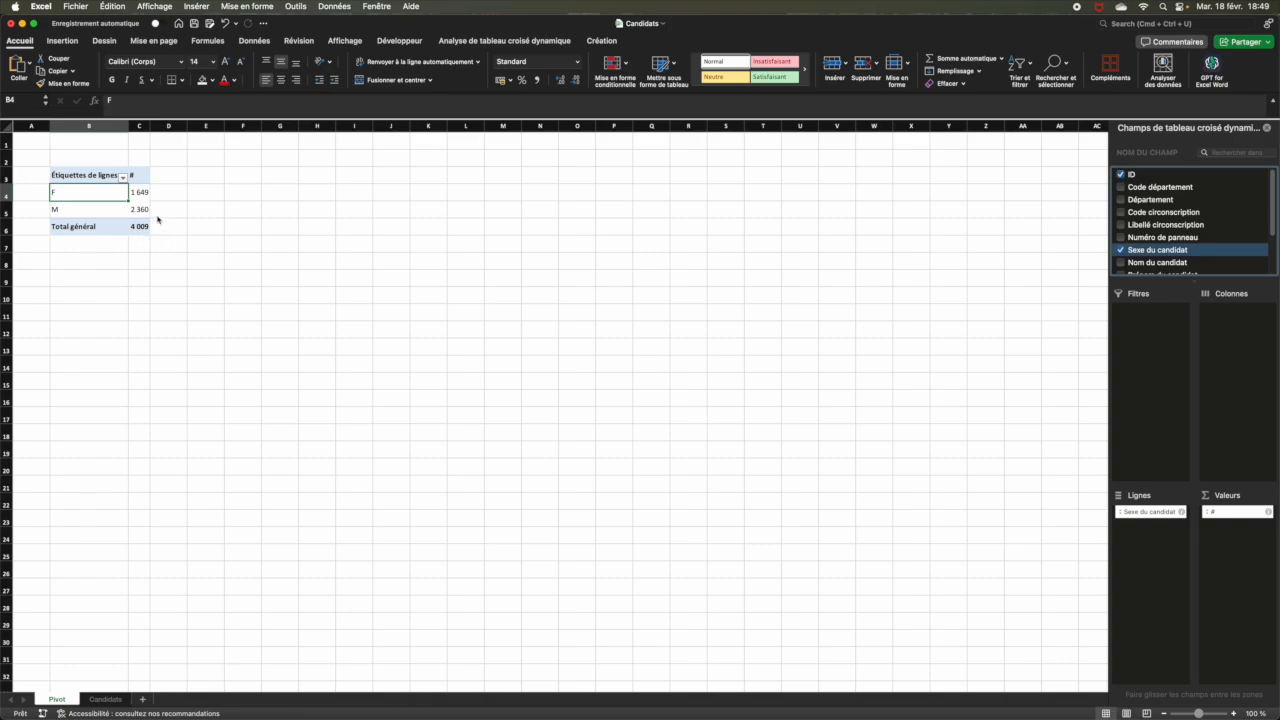
Show the # value field as % du total de la colonne.
{"action": "left_click", "coordinate": [146, 197]}
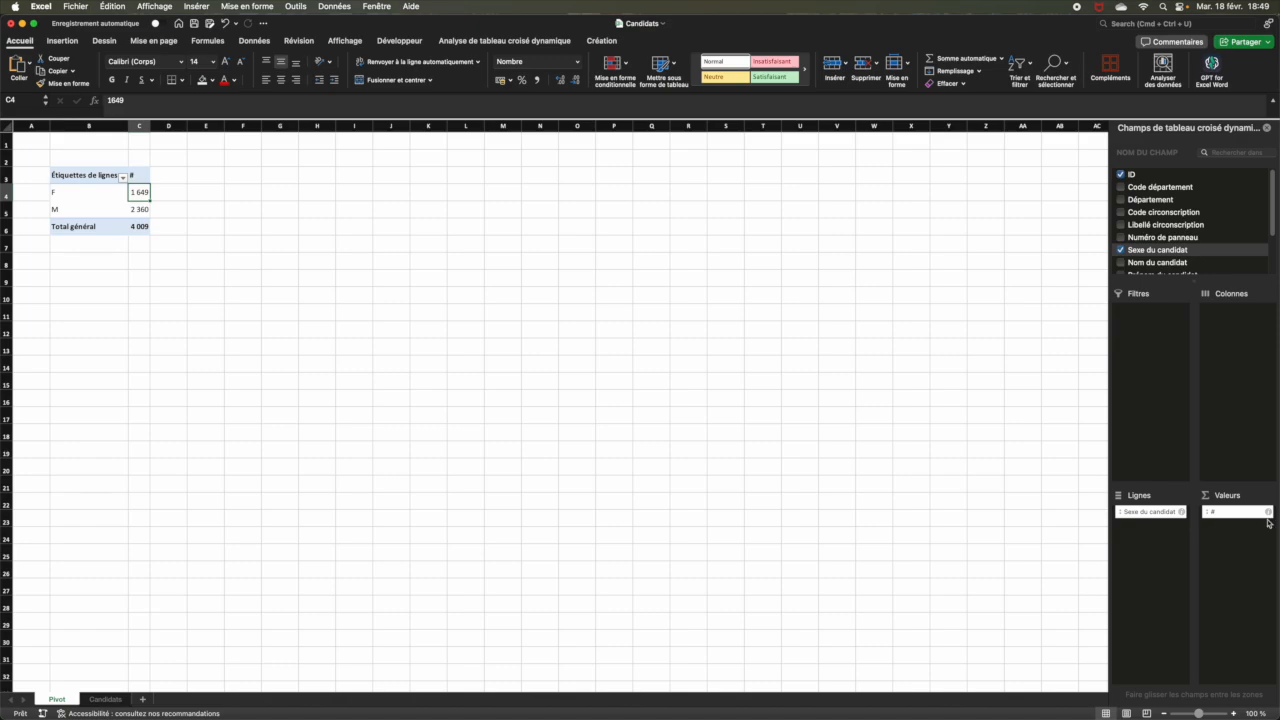
{"action": "left_click_drag", "start_coordinate": [1271, 514], "coordinate": [1271, 517]}
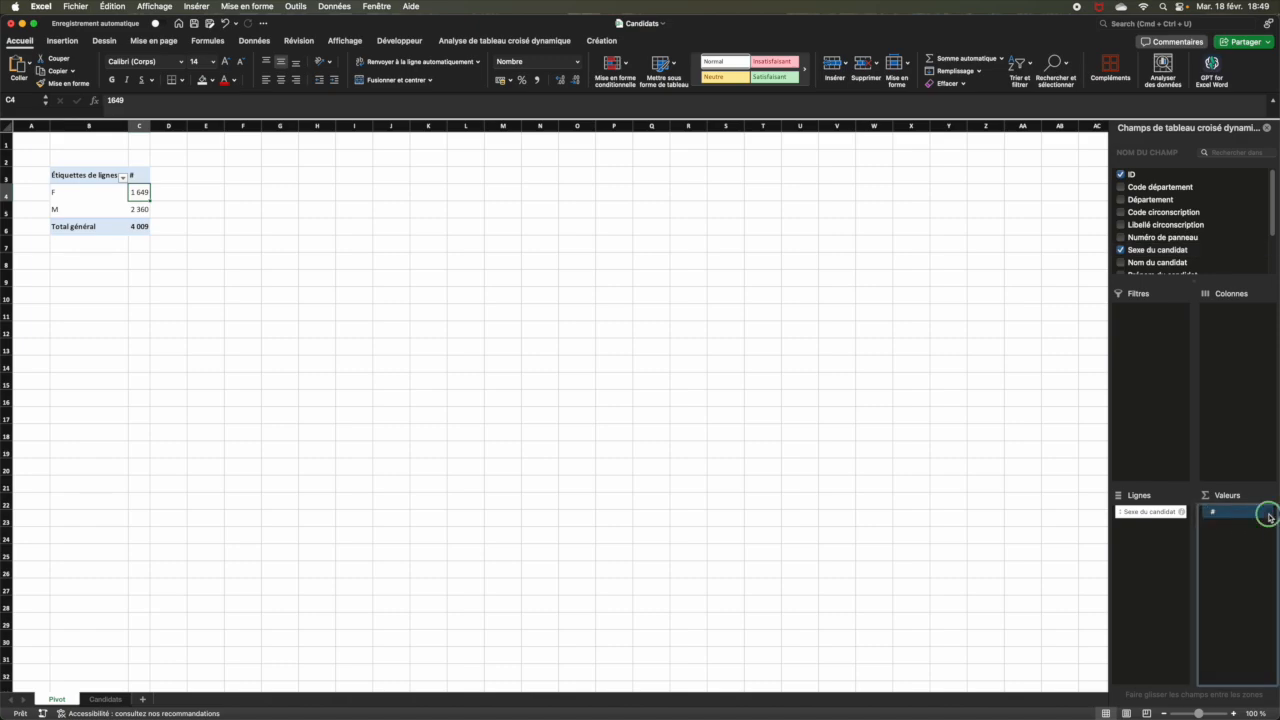
{"action": "left_click", "coordinate": [1271, 516]}
{"action": "left_click", "coordinate": [1271, 517]}
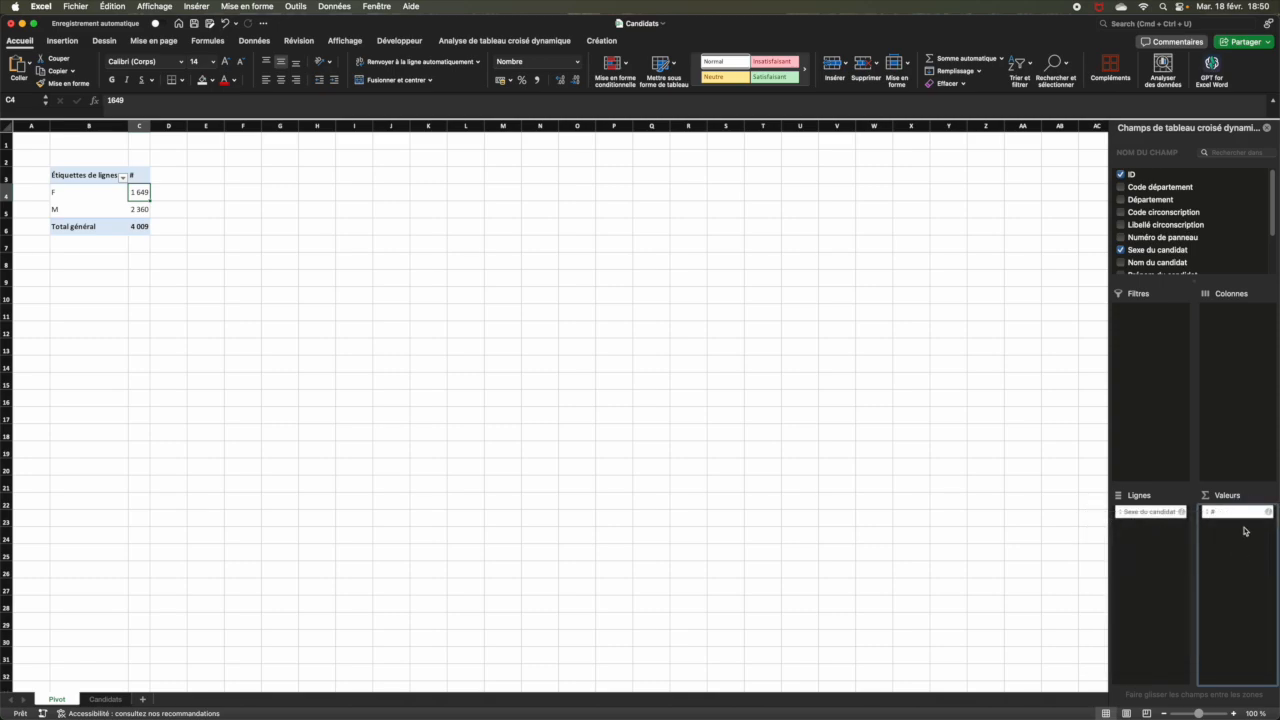
{"action": "left_click", "coordinate": [1270, 515]}
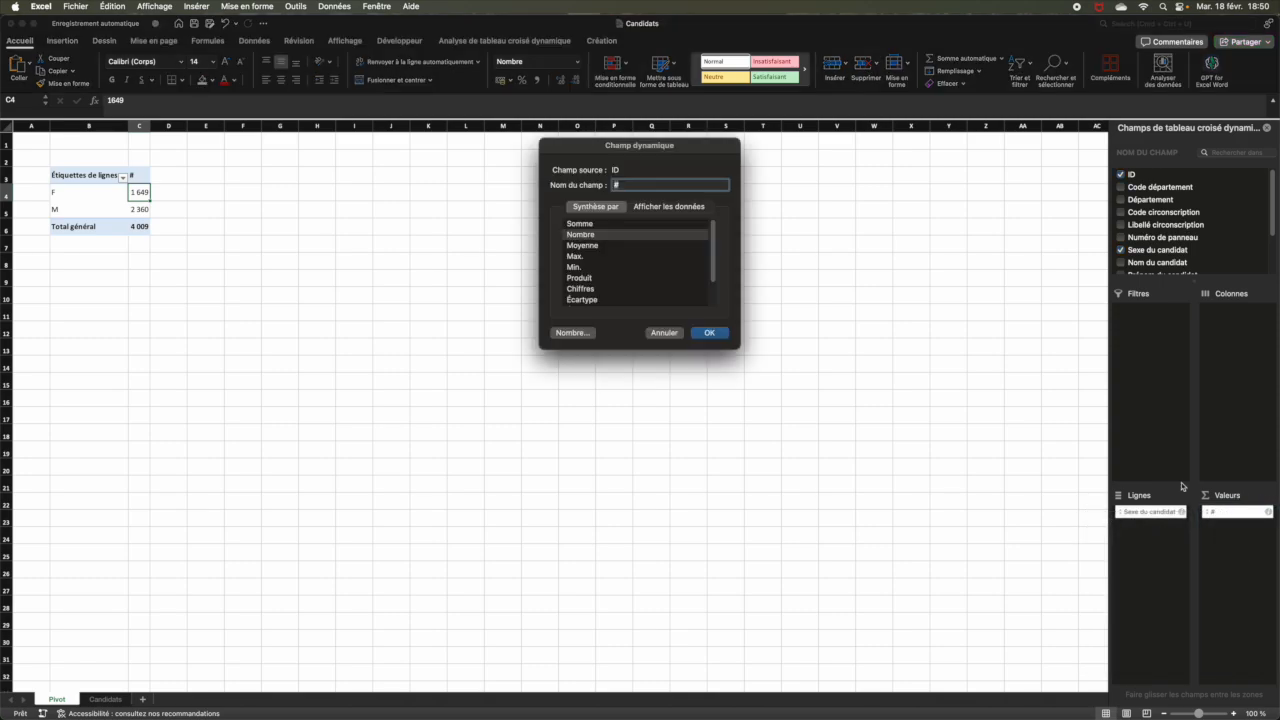
{"action": "left_click", "coordinate": [673, 208]}
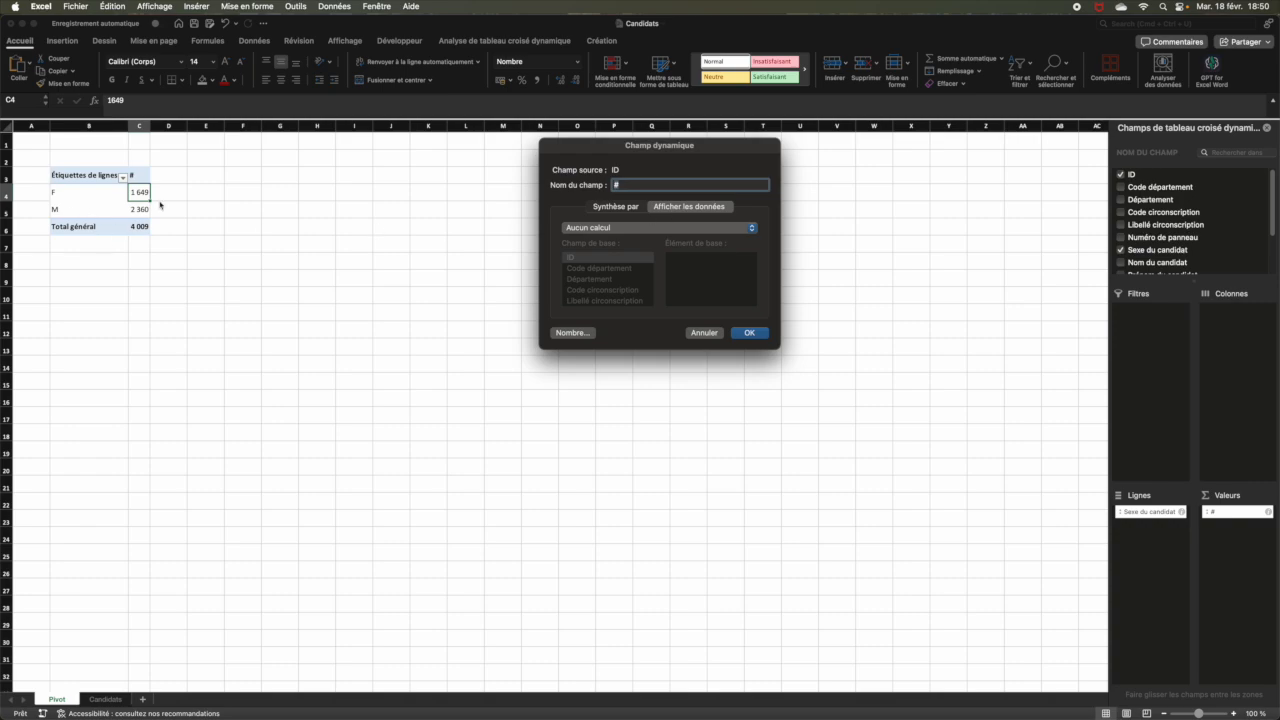
{"action": "left_click", "coordinate": [615, 228]}
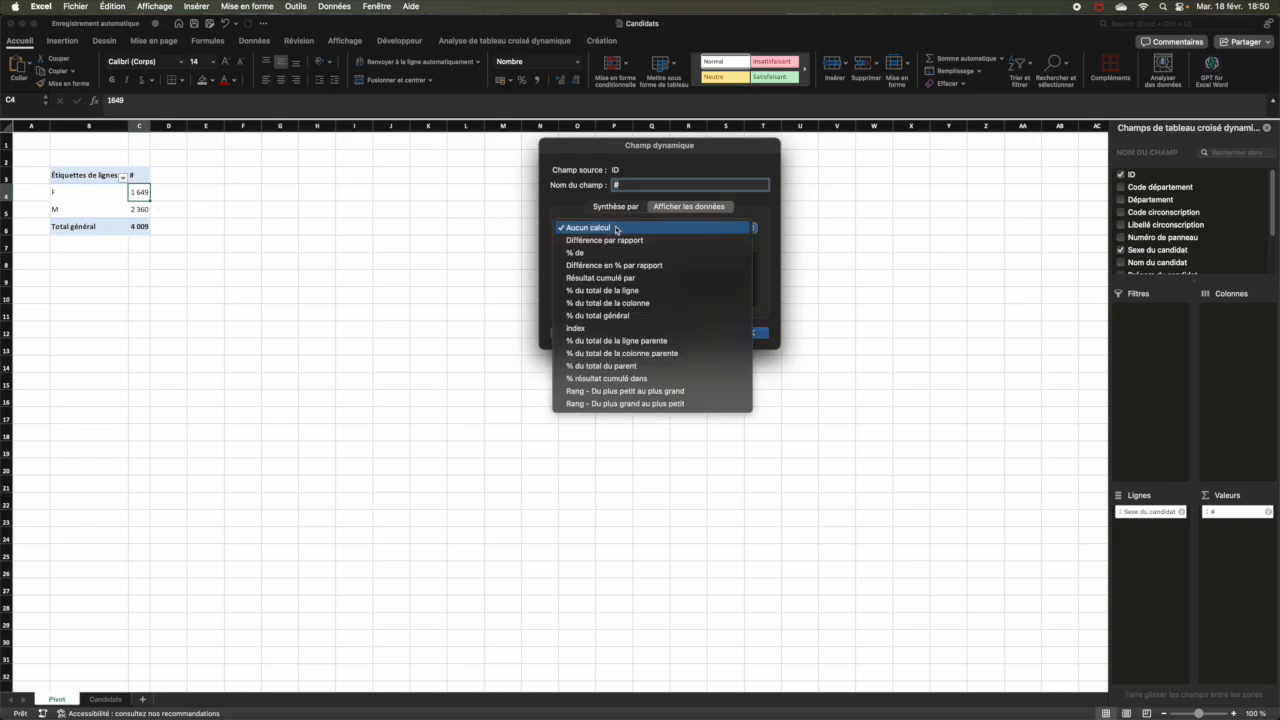
{"action": "left_click", "coordinate": [628, 303]}
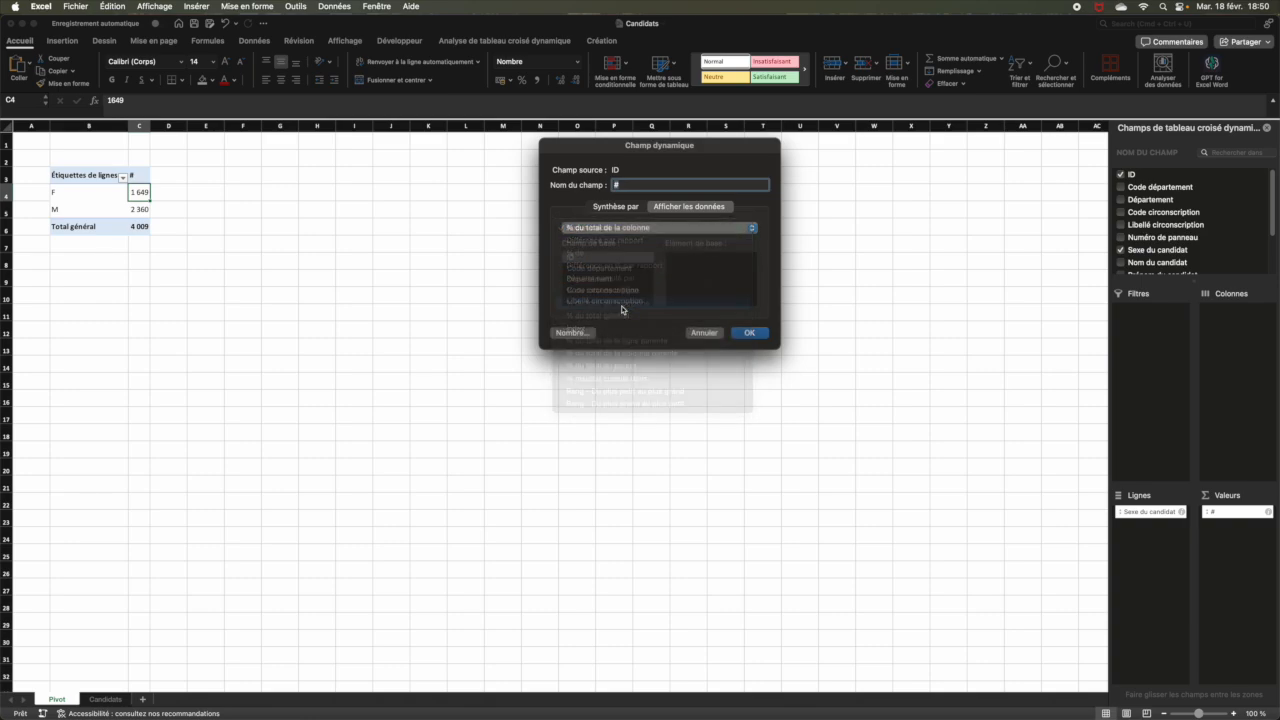
{"action": "left_click", "coordinate": [750, 333]}
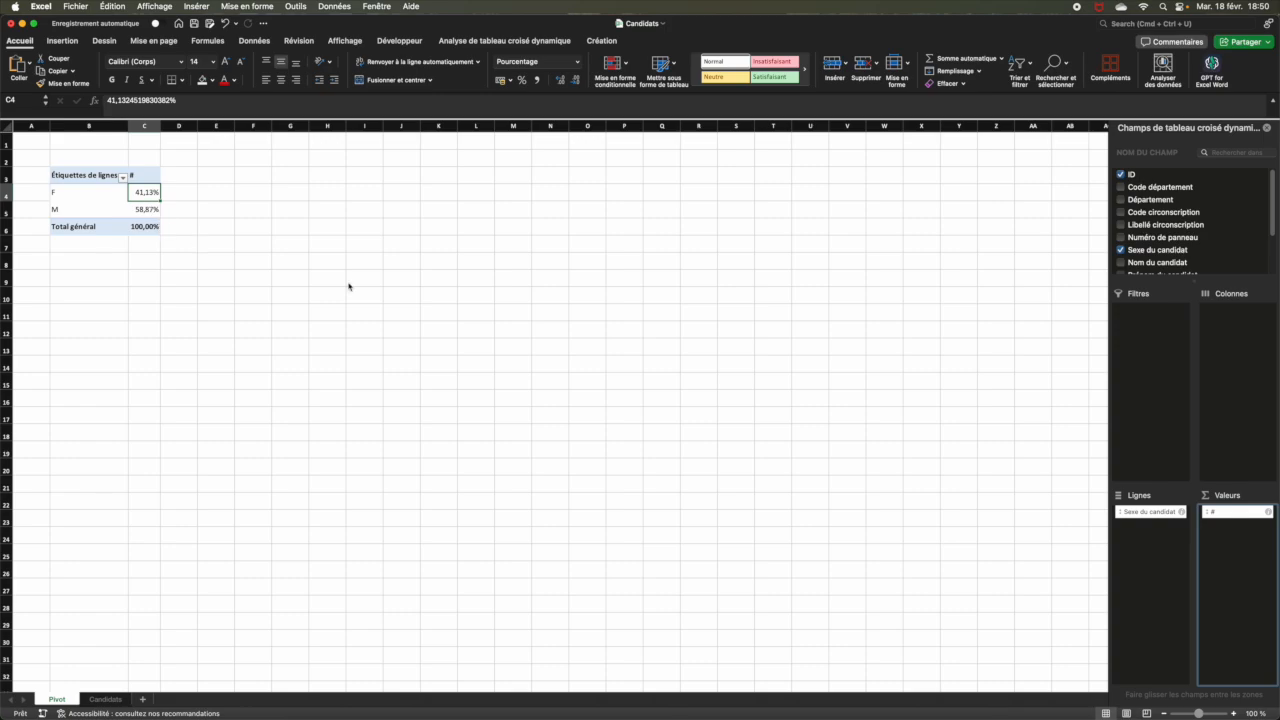
Set the # value field to display its data with Aucun calcul instead of a percentage.
{"action": "left_click", "coordinate": [1269, 513]}
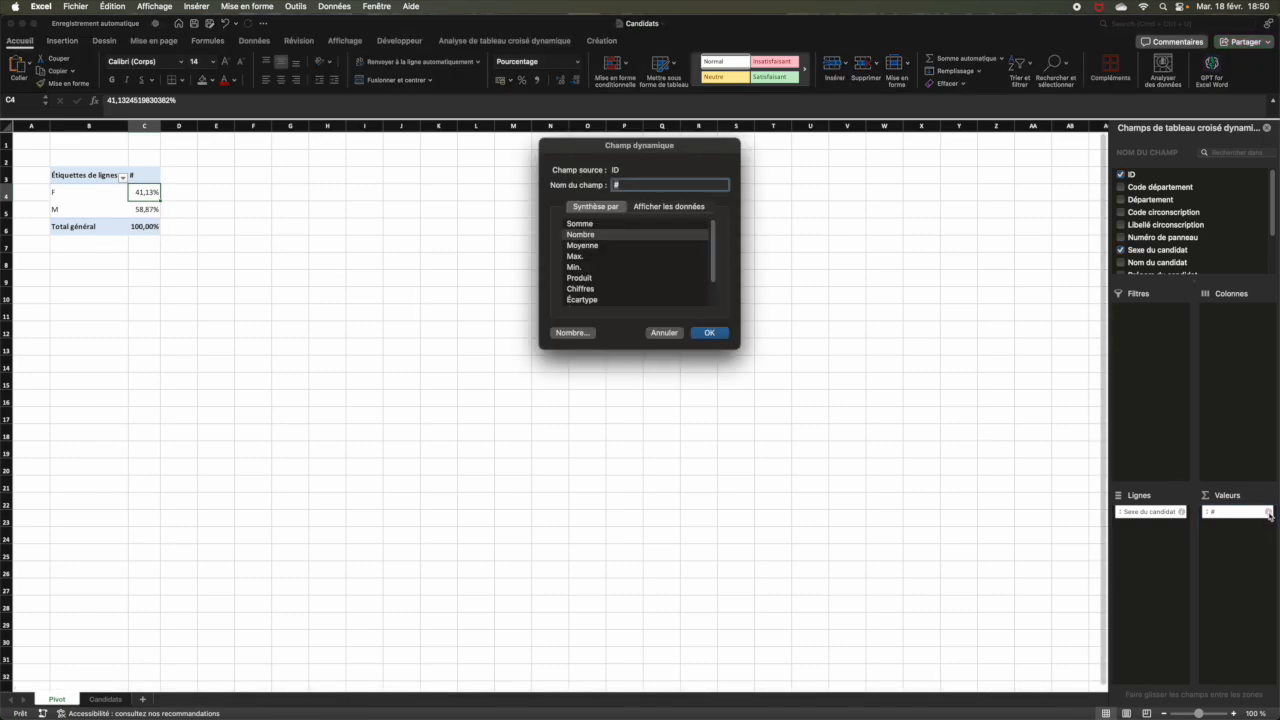
{"action": "left_click", "coordinate": [655, 207]}
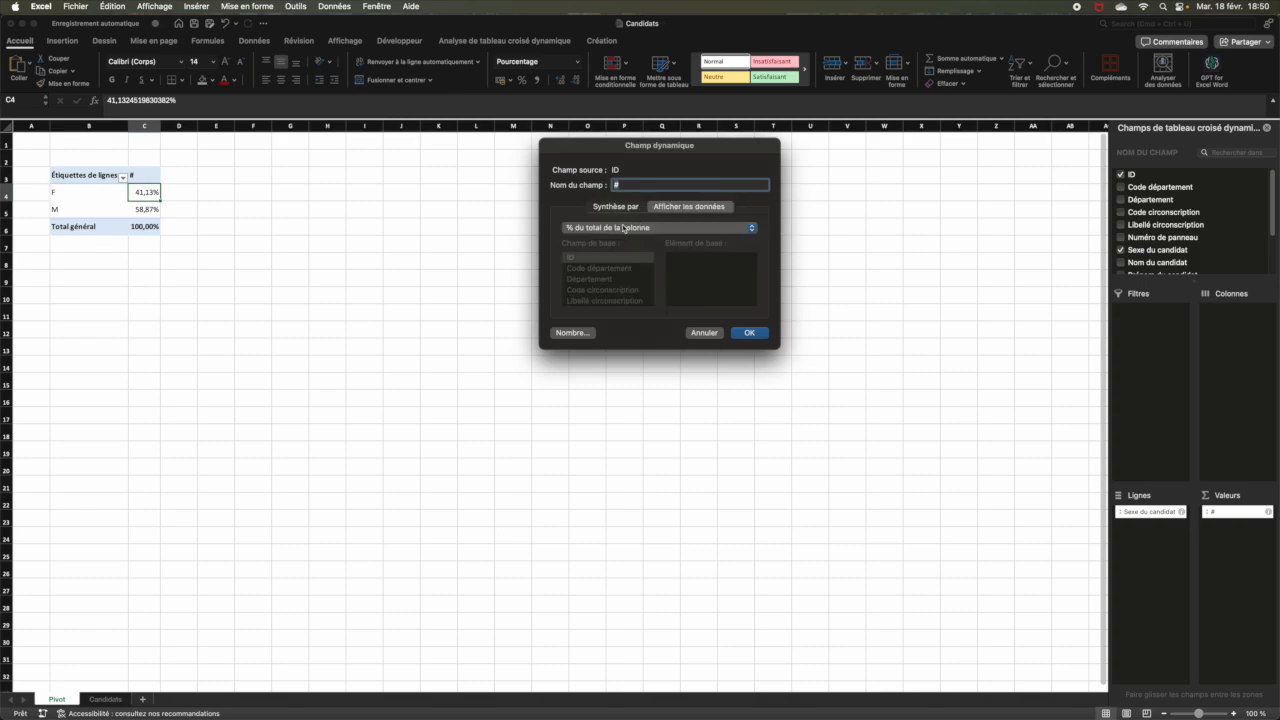
{"action": "left_click", "coordinate": [677, 229]}
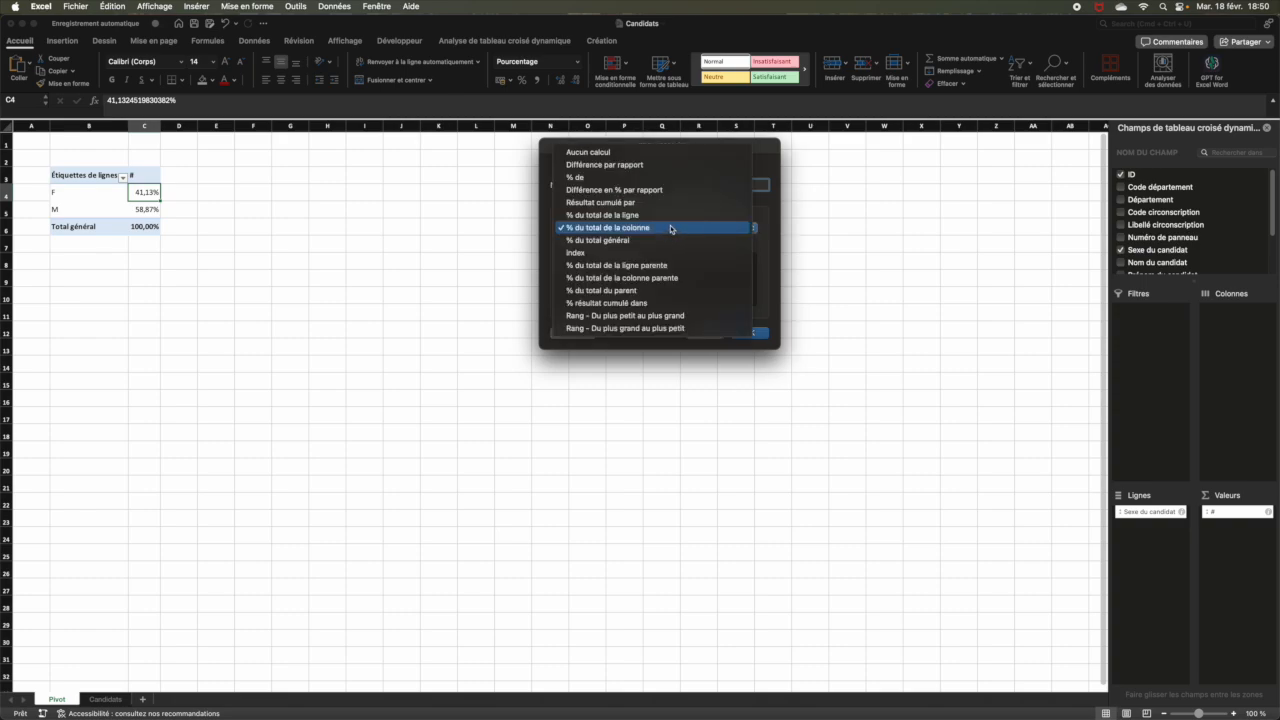
{"action": "left_click", "coordinate": [668, 152]}
{"action": "left_click", "coordinate": [749, 333]}
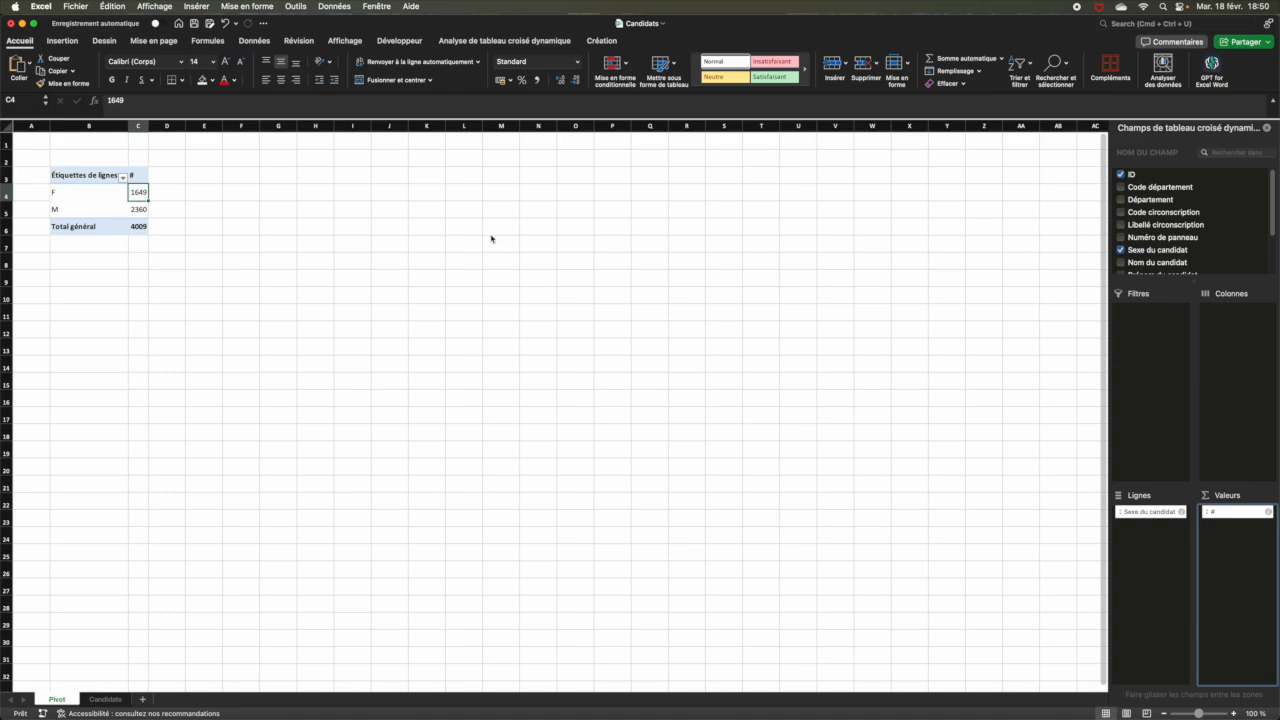
Insert a pivot chart of the candidate counts by sex, place it beside the table and enlarge it to about 5.3 by 8.5 inches.
{"action": "left_click", "coordinate": [520, 42]}
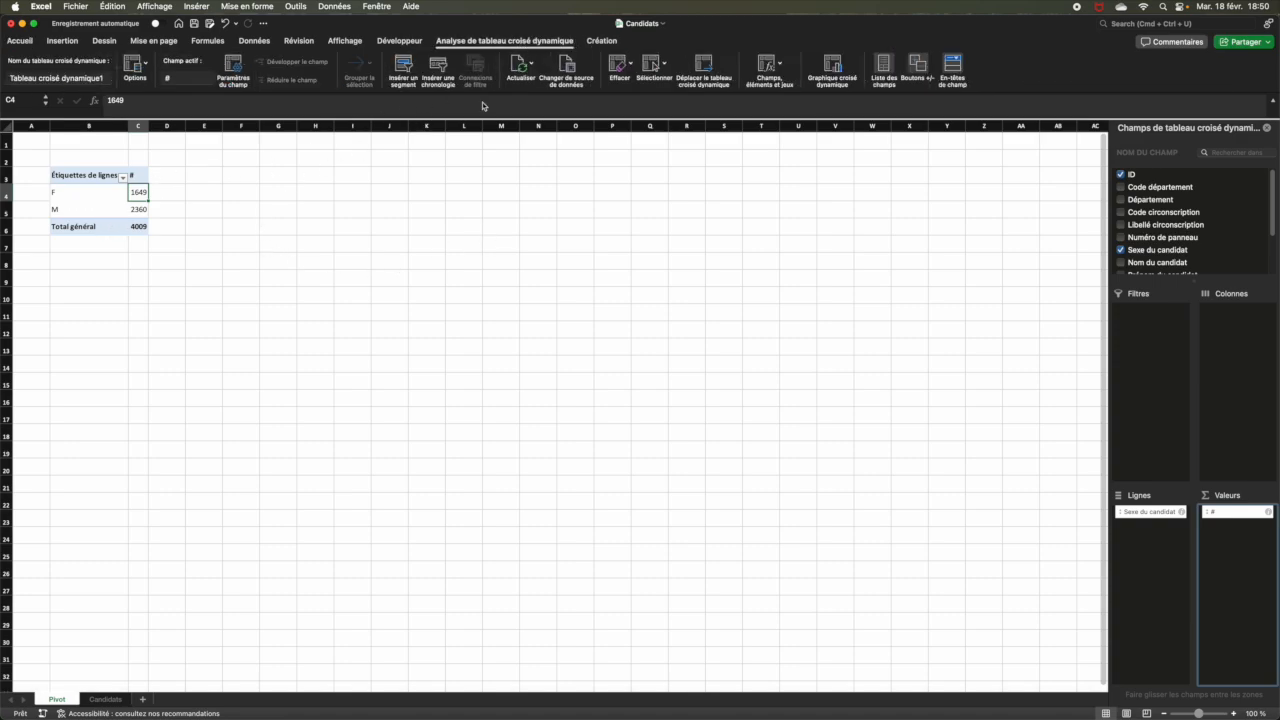
{"action": "left_click", "coordinate": [603, 41]}
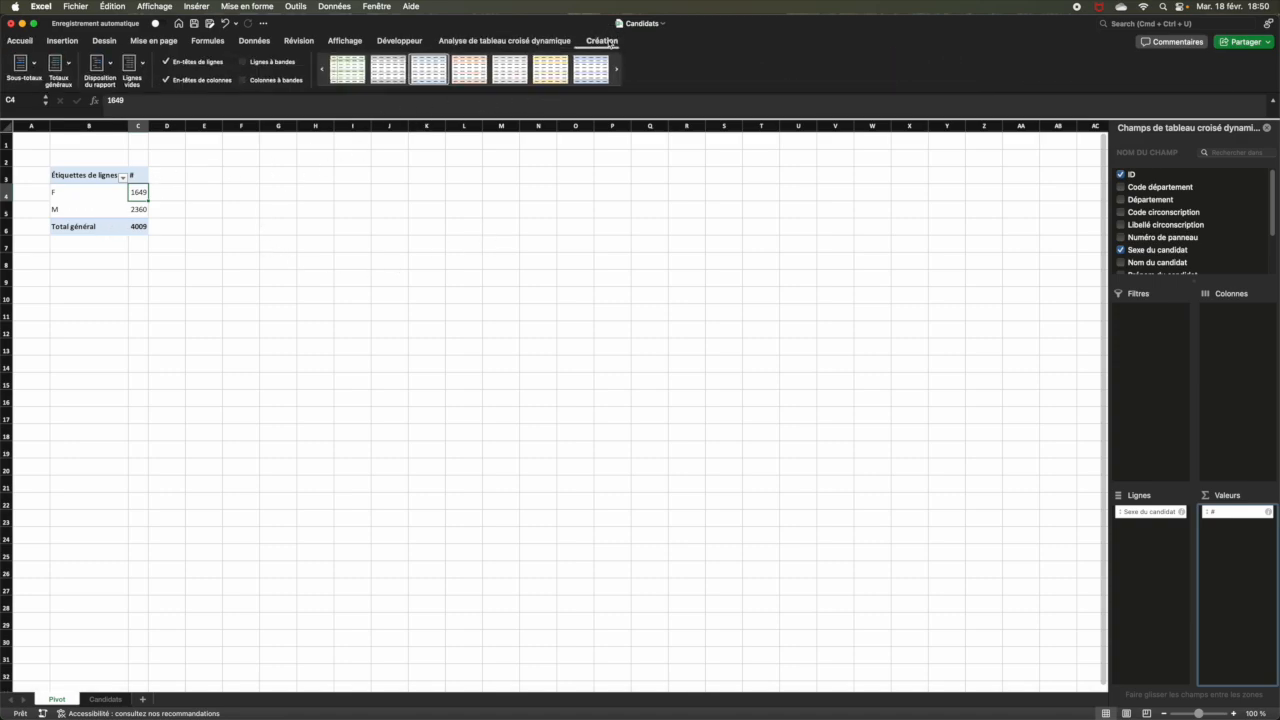
{"action": "left_click", "coordinate": [62, 42]}
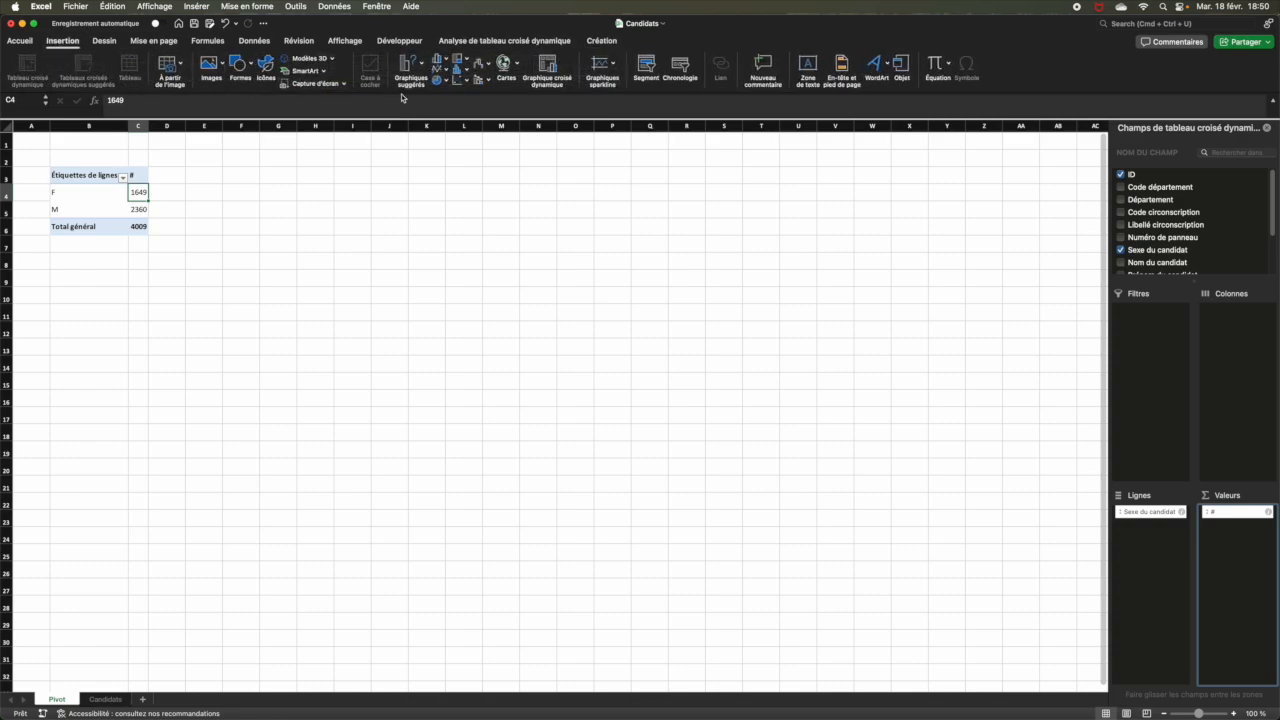
{"action": "left_click", "coordinate": [550, 66]}
{"action": "left_click_drag", "start_coordinate": [506, 354], "coordinate": [519, 162]}
{"action": "left_click_drag", "start_coordinate": [660, 285], "coordinate": [797, 381]}
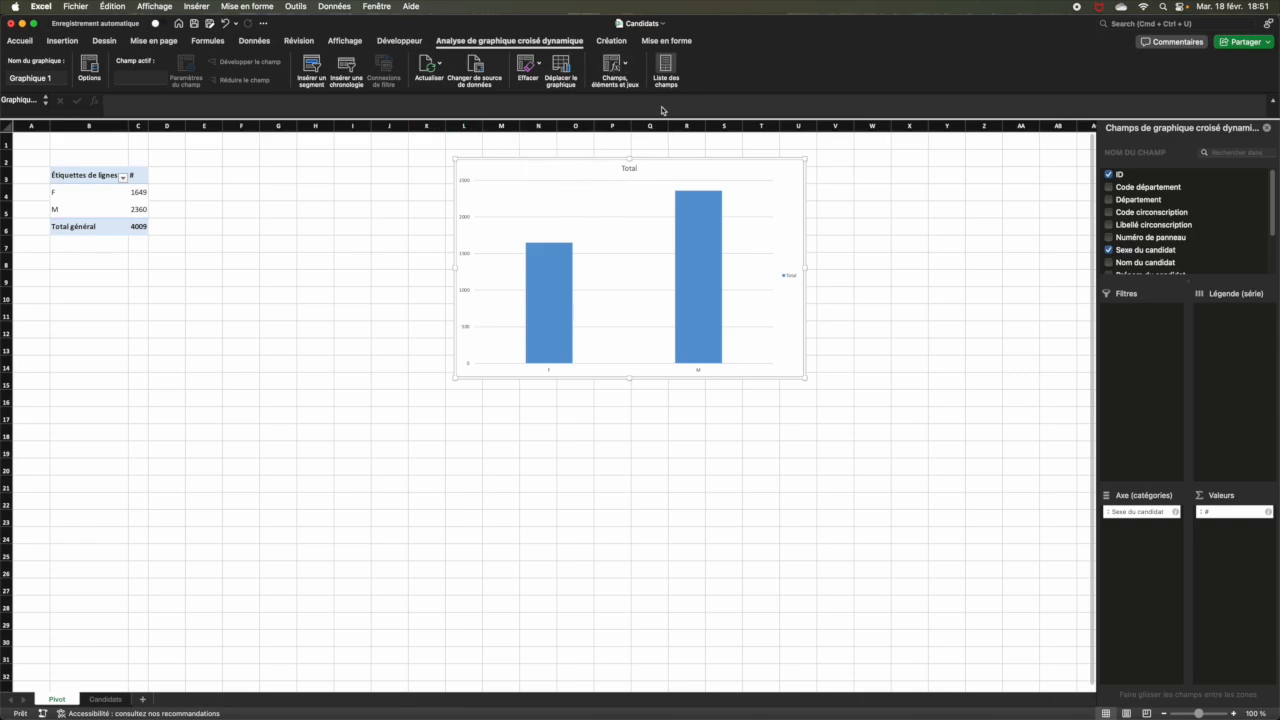
Change the pivot chart from columns to a standard 2D pie.
{"action": "left_click", "coordinate": [682, 41]}
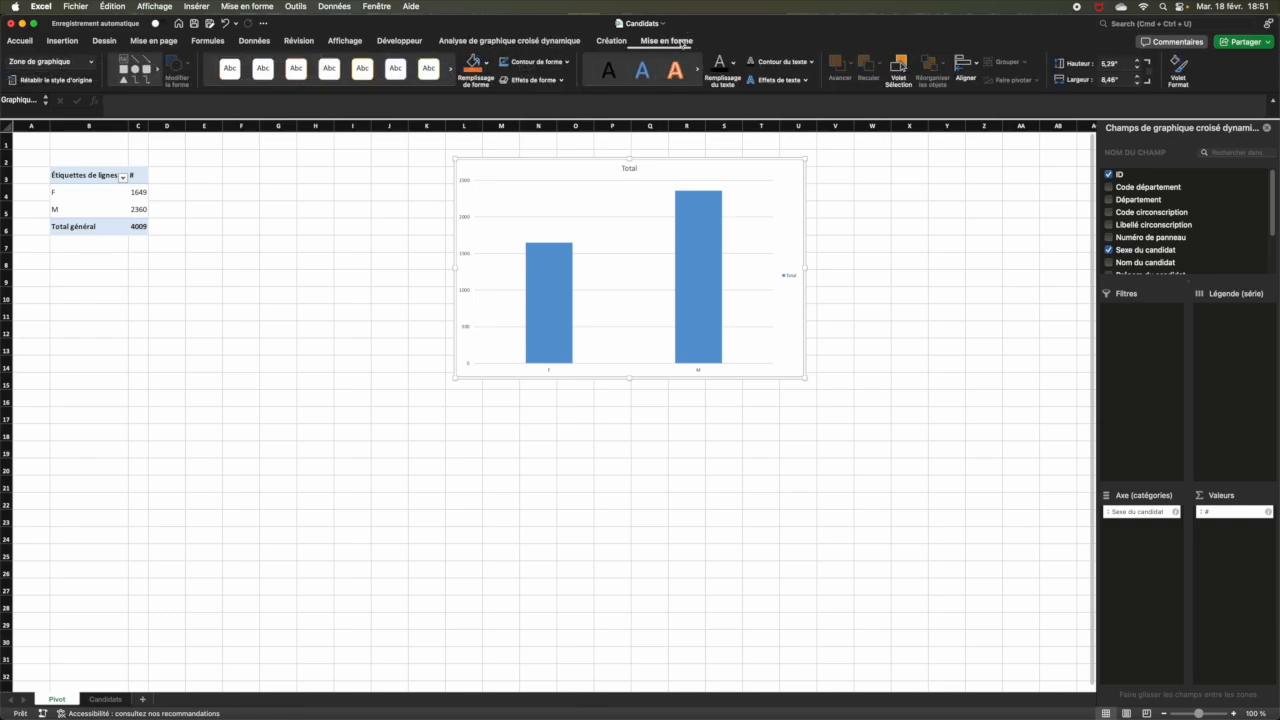
{"action": "left_click", "coordinate": [624, 43]}
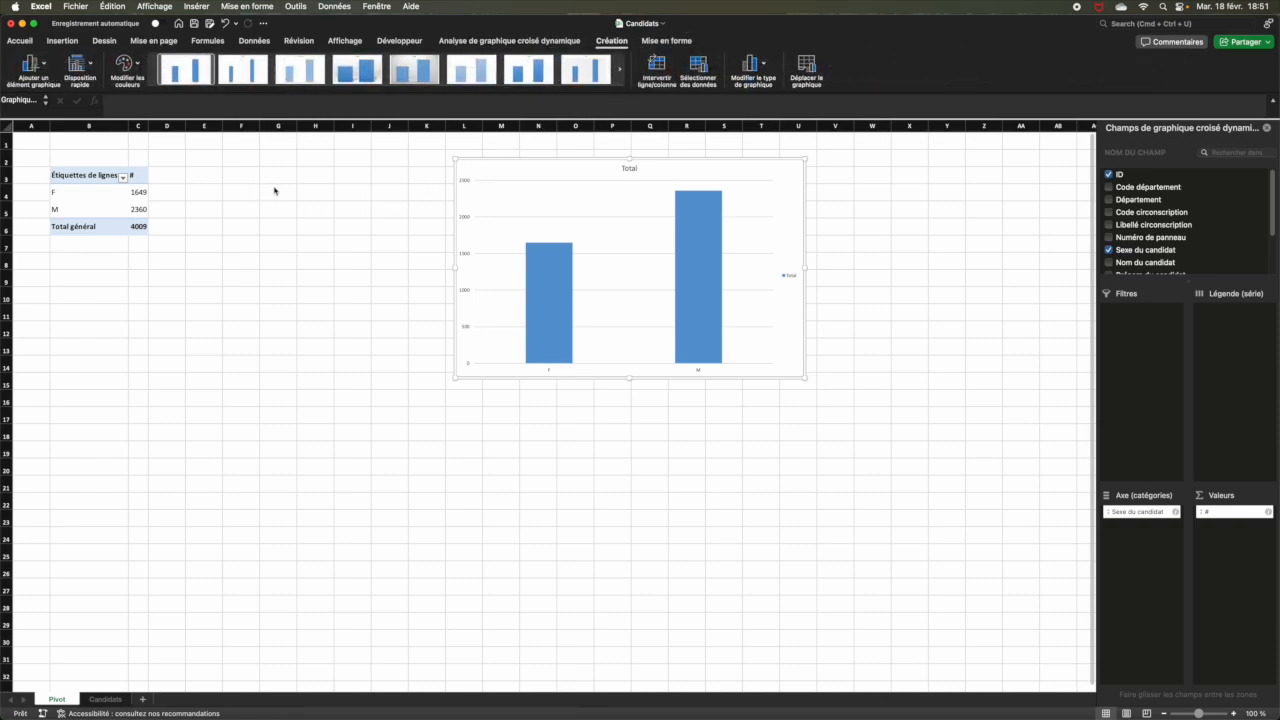
{"action": "left_click", "coordinate": [764, 66]}
{"action": "mouse_move", "coordinate": [782, 110]}
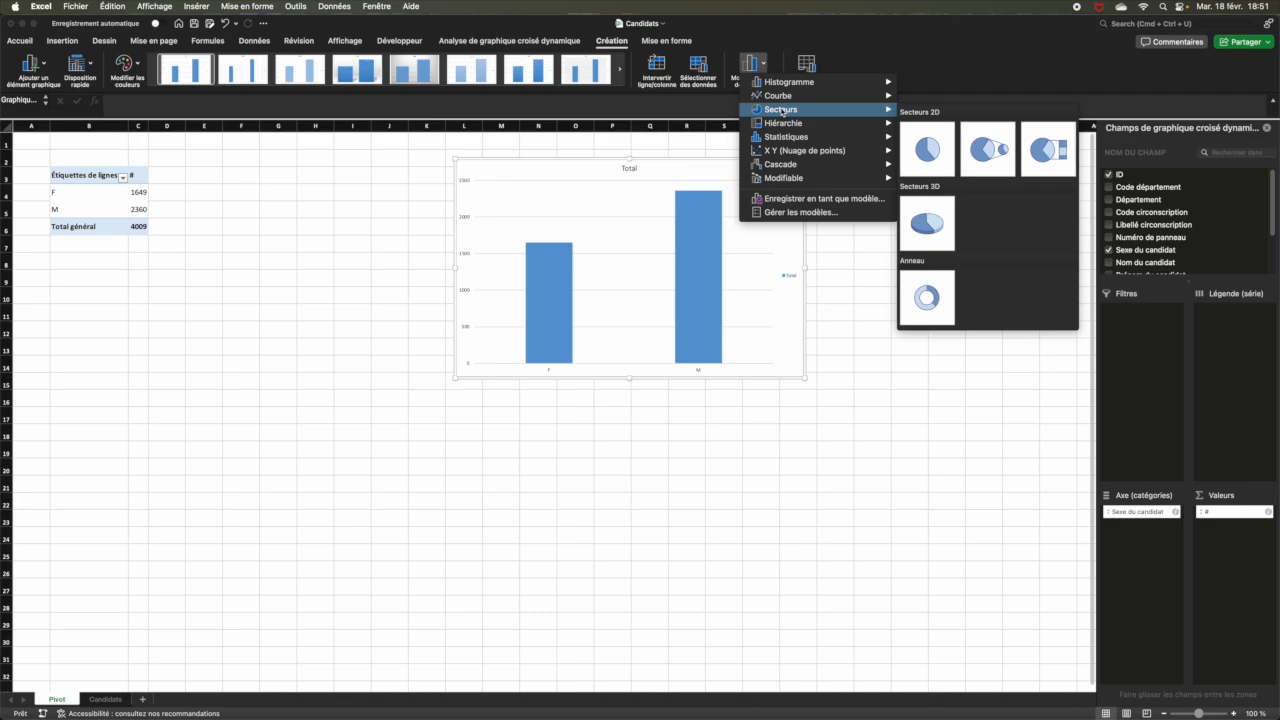
{"action": "left_click", "coordinate": [933, 162]}
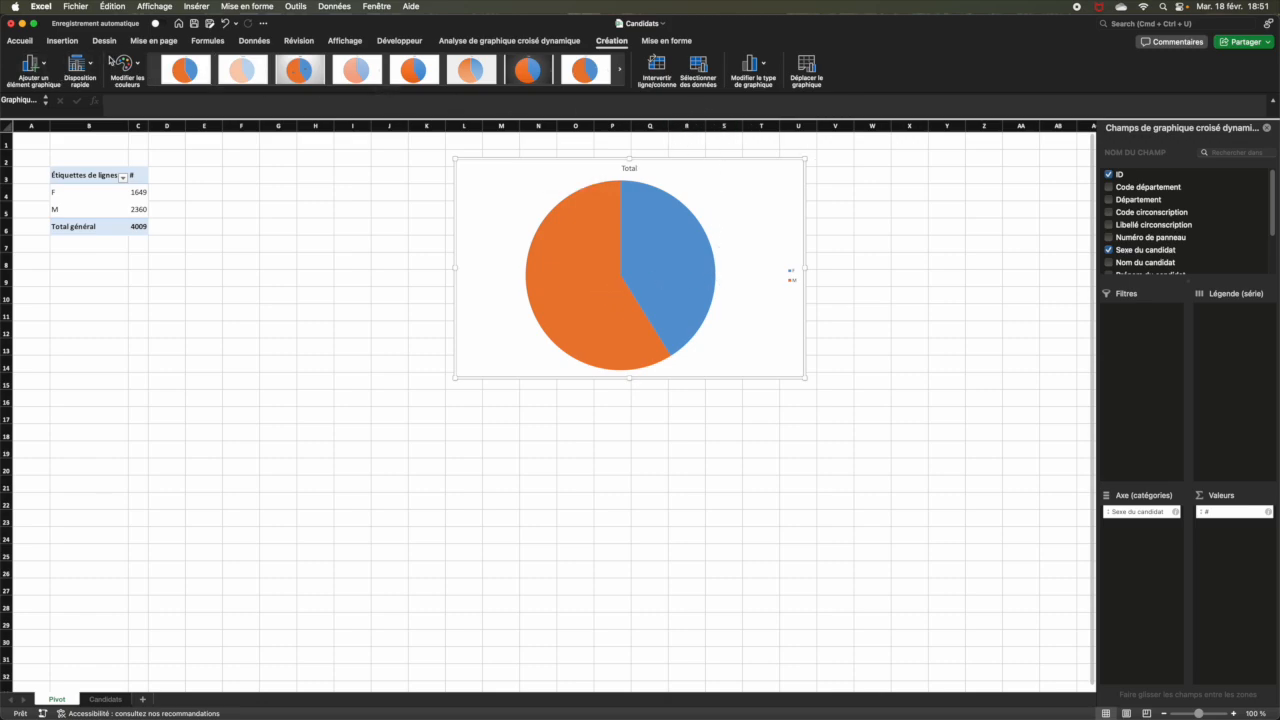
Apply the pie chart quick layout with a title, percentage labels on the slices and a legend beside the pie.
{"action": "left_click", "coordinate": [92, 67]}
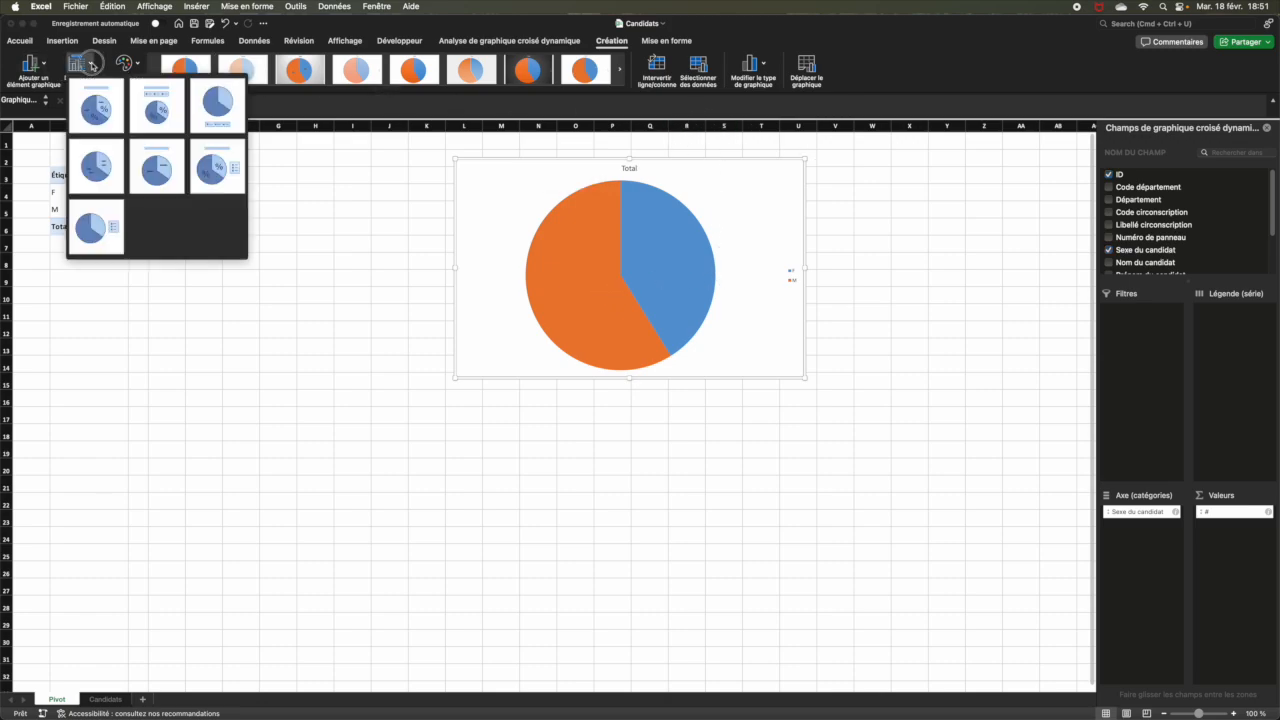
{"action": "left_click", "coordinate": [218, 172]}
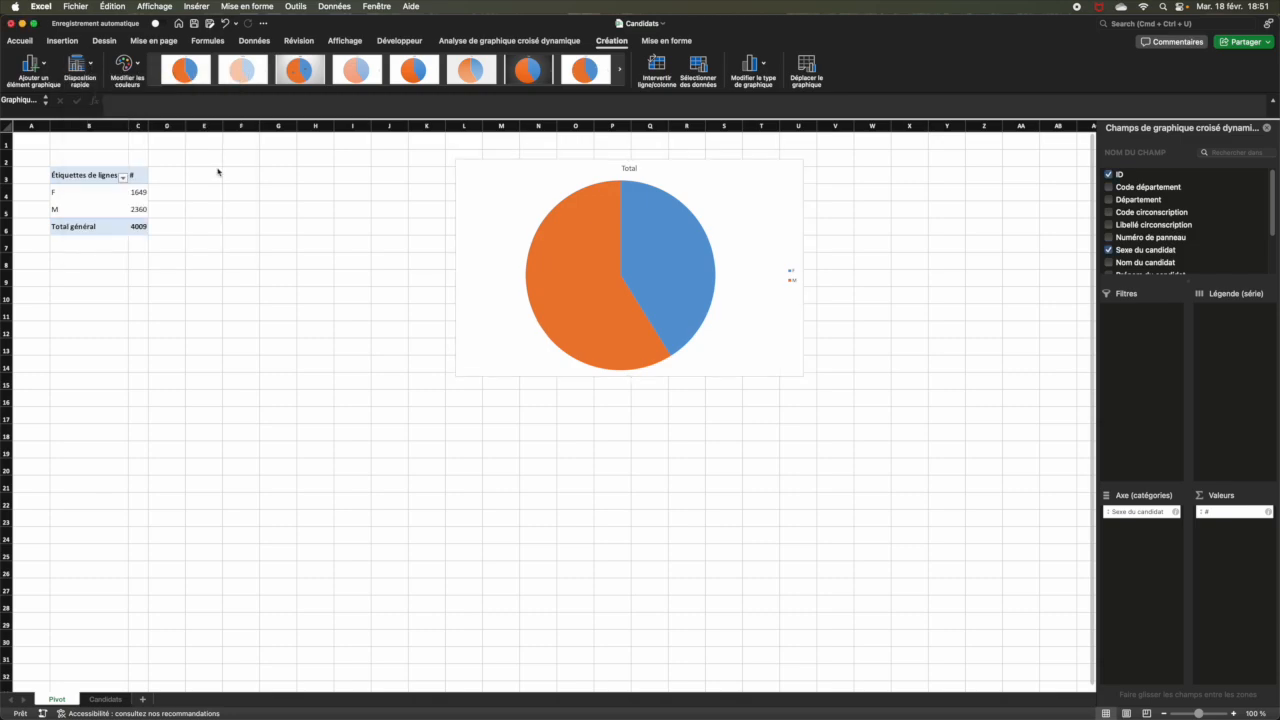
{"action": "left_click", "coordinate": [626, 168]}
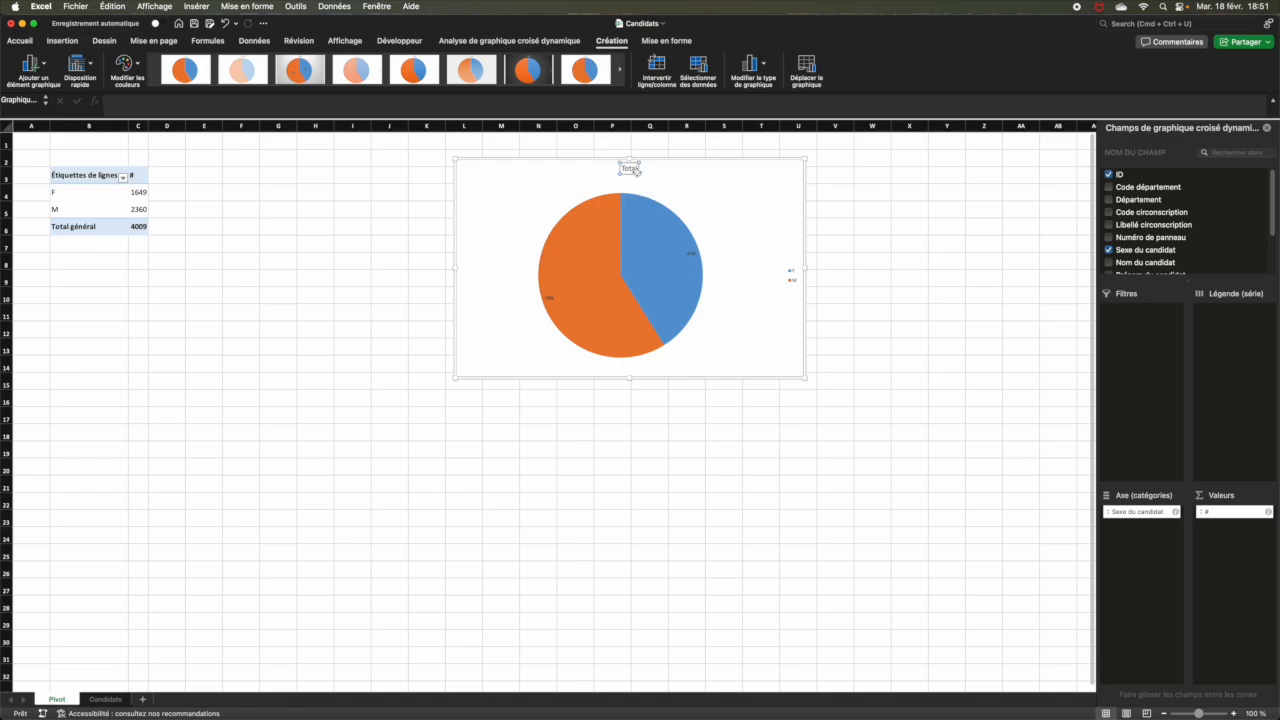
Increase the slice percentage labels' font size to 14 and make the chart title bold.
{"action": "left_click", "coordinate": [691, 259]}
{"action": "left_click", "coordinate": [20, 41]}
{"action": "left_click", "coordinate": [228, 63]}
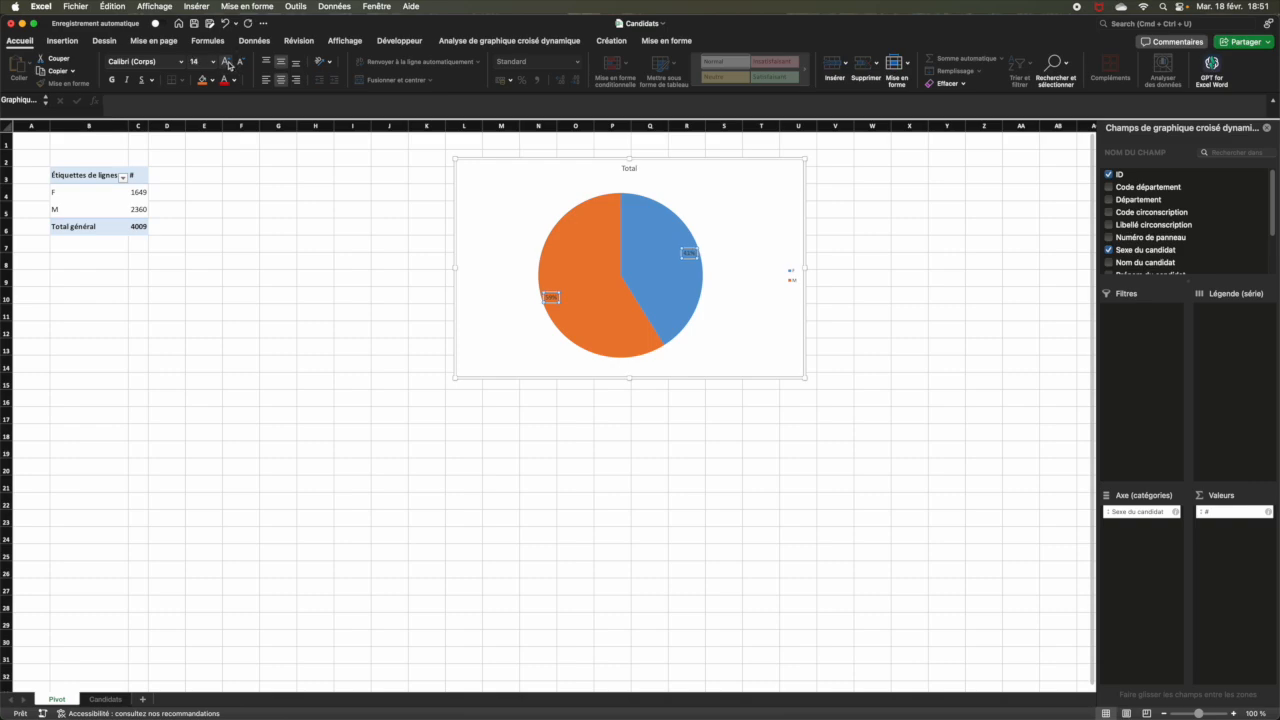
{"action": "left_click", "coordinate": [629, 168]}
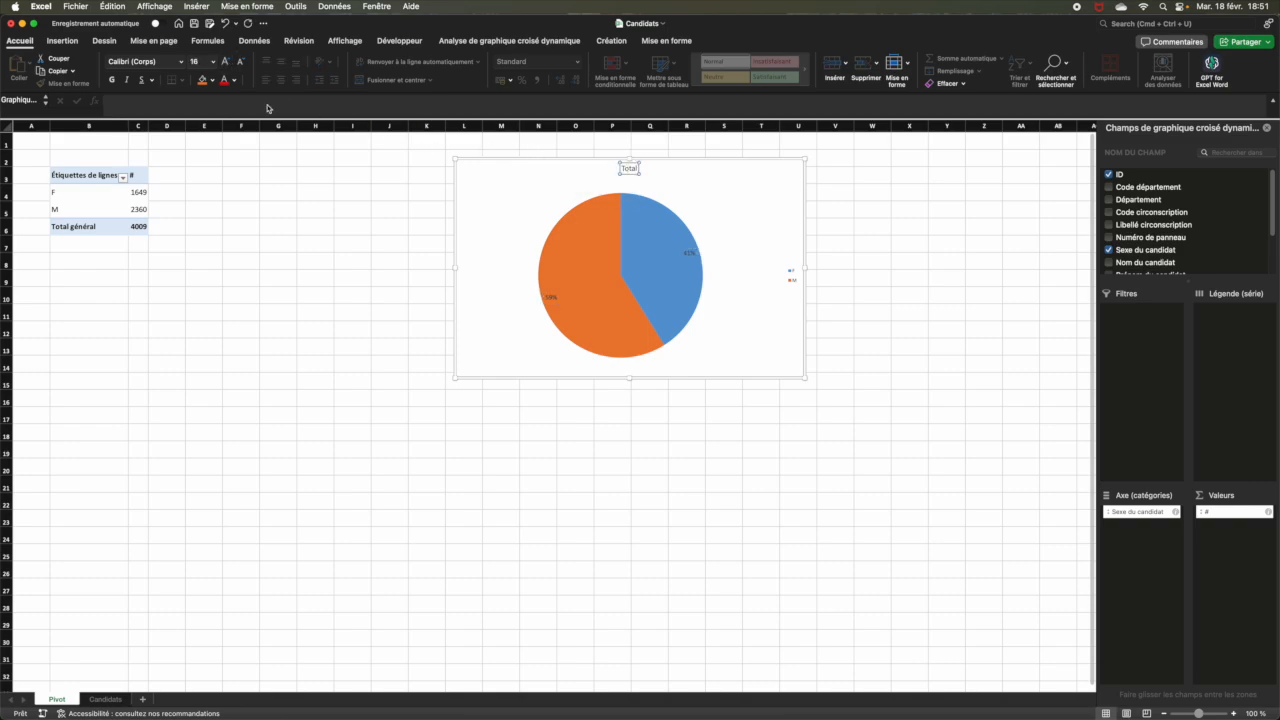
{"action": "left_click", "coordinate": [114, 80]}
{"action": "left_click", "coordinate": [318, 211]}
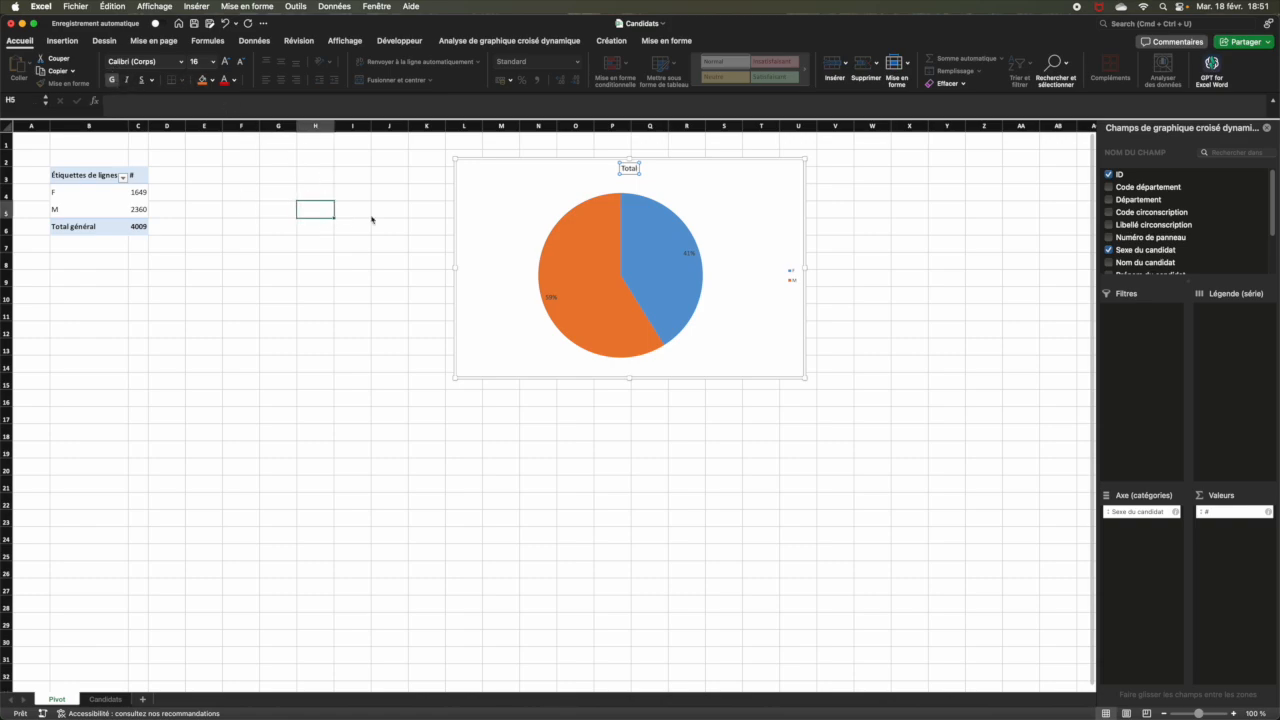
Set the font size of the chart's F/M legend to 14.
{"action": "left_click", "coordinate": [466, 232]}
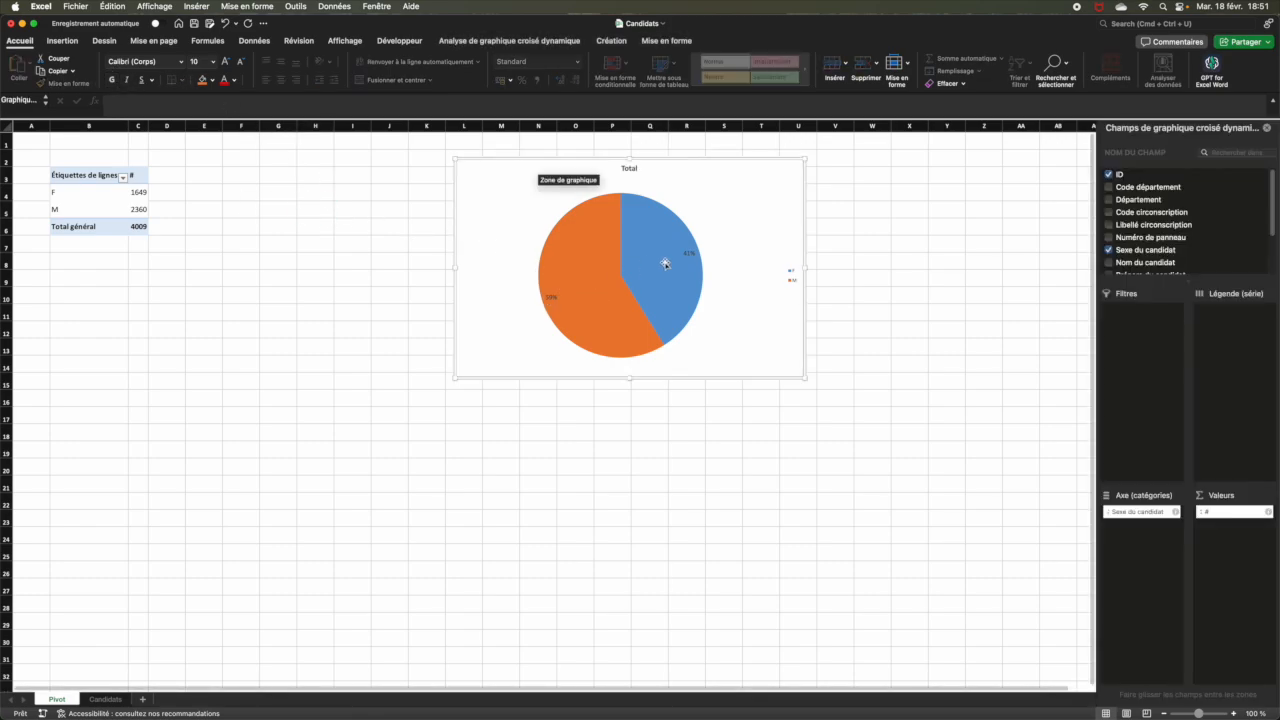
{"action": "left_click", "coordinate": [792, 279]}
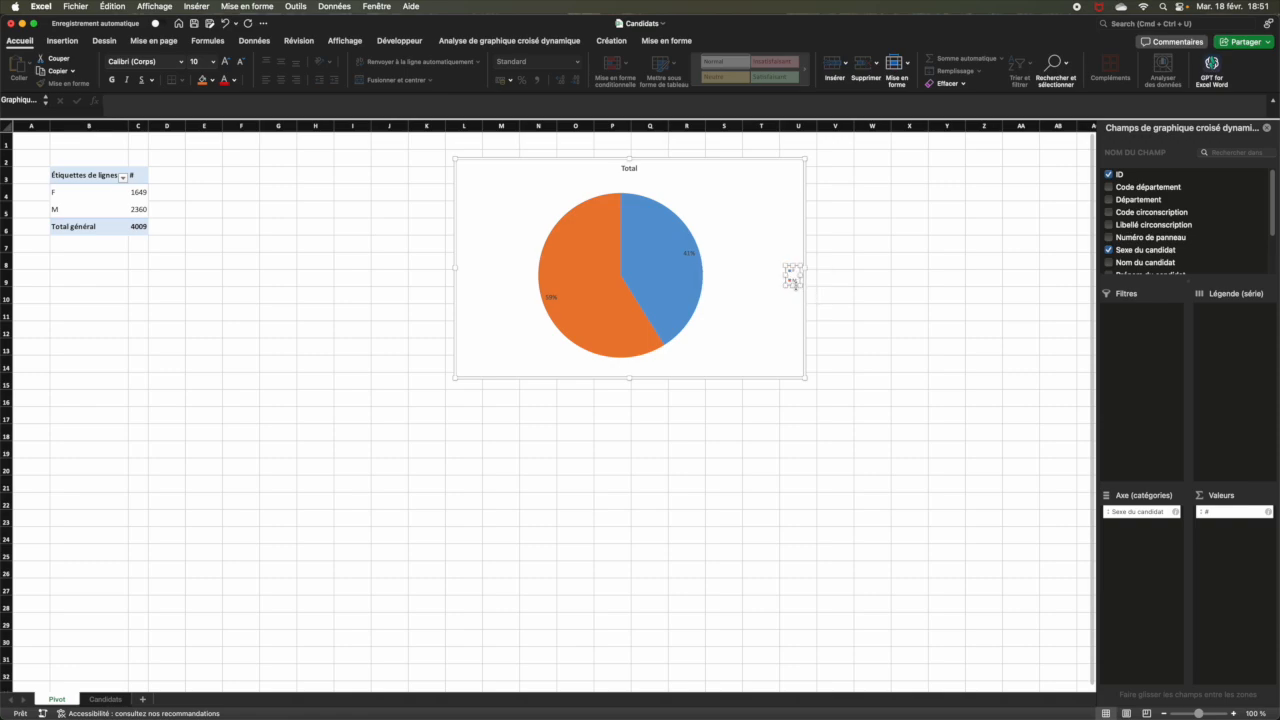
{"action": "left_click", "coordinate": [212, 62]}
{"action": "left_click", "coordinate": [205, 158]}
{"action": "left_click", "coordinate": [483, 287]}
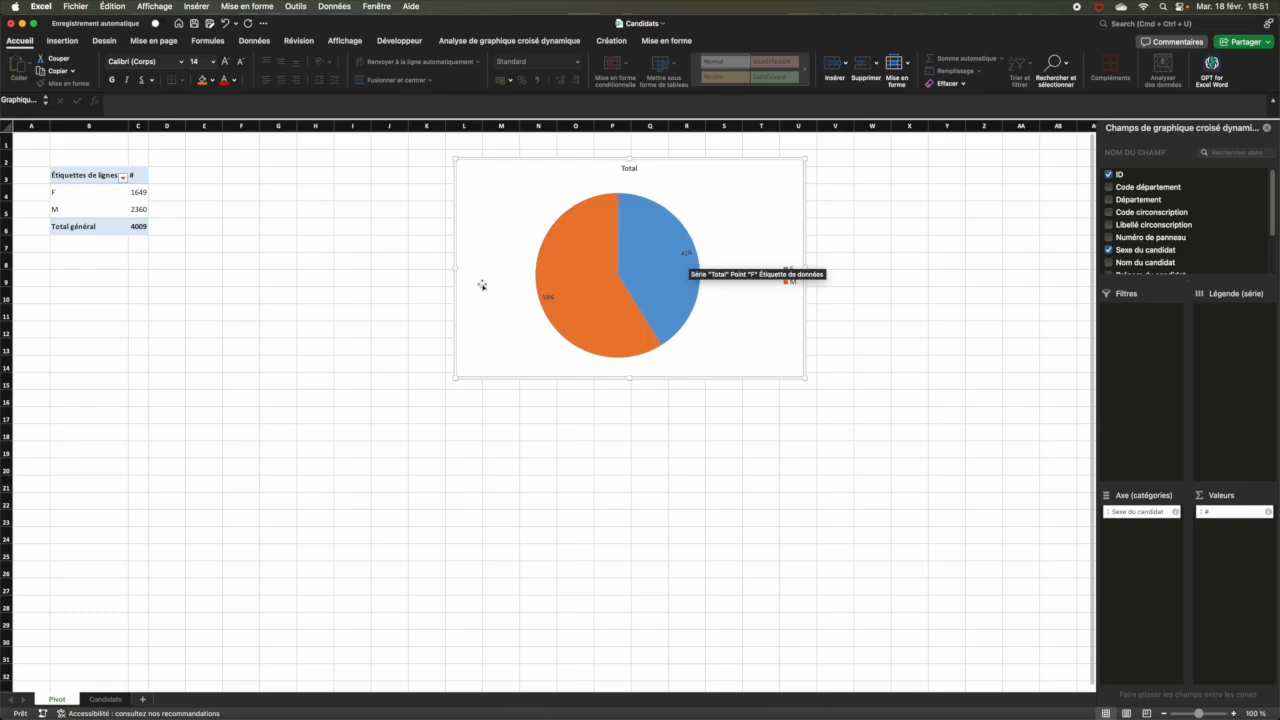
{"action": "mouse_move", "coordinate": [560, 311]}
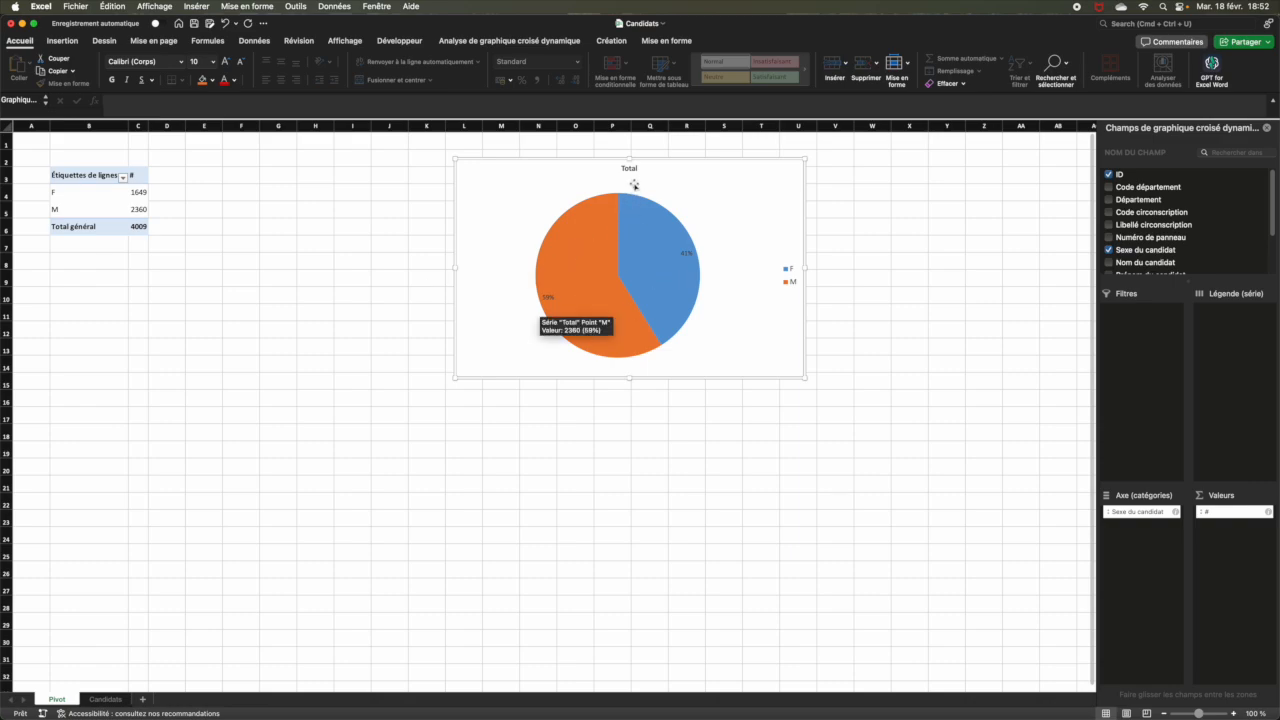
Replace the chart title with "Répartition F/M des candidats au premier tour Legislatives 2024".
{"action": "double_click", "coordinate": [631, 169]}
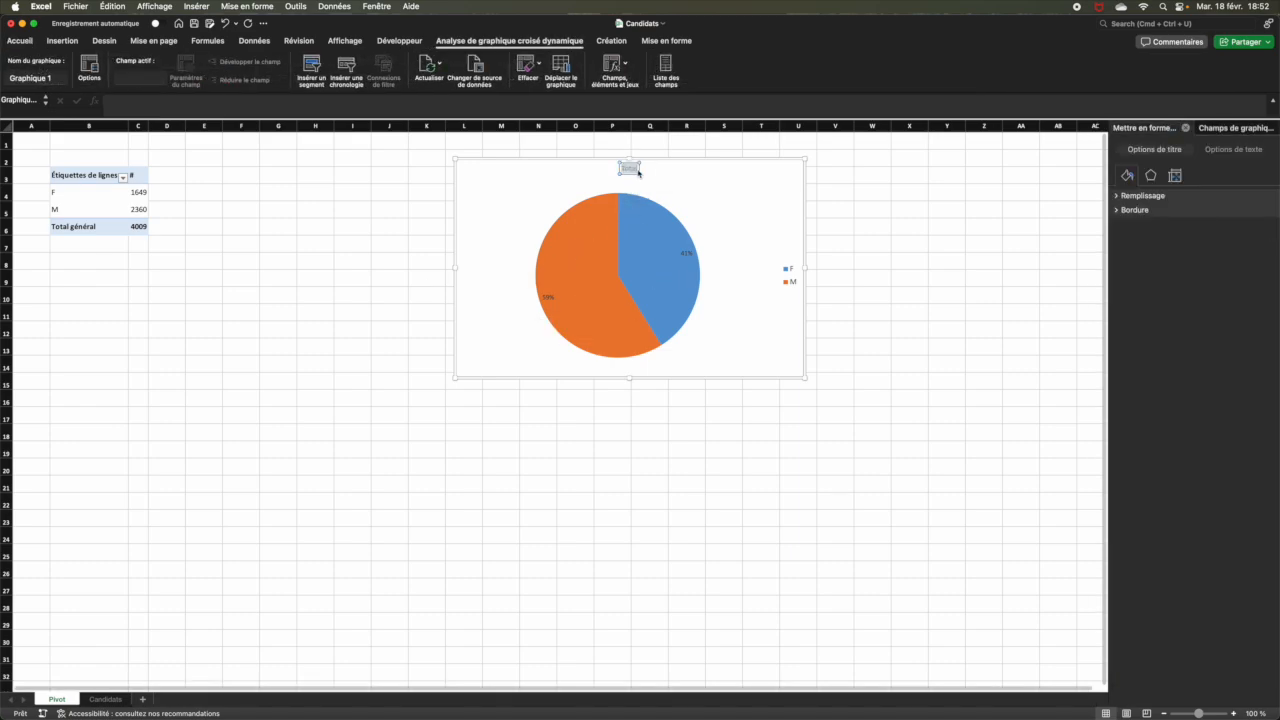
{"action": "type", "text": "Répa"}
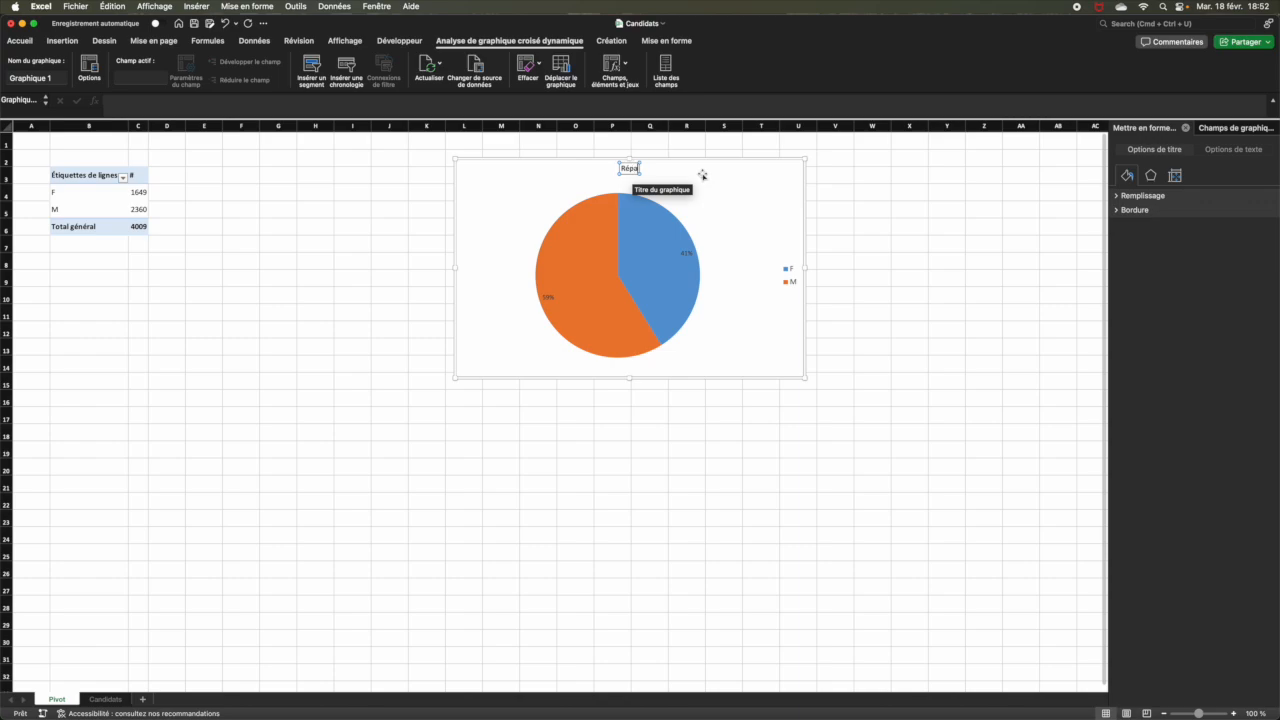
{"action": "type", "text": "rtition H"}
{"action": "key", "text": "BackSpace"}
{"action": "type", "text": "F/M des candidats"}
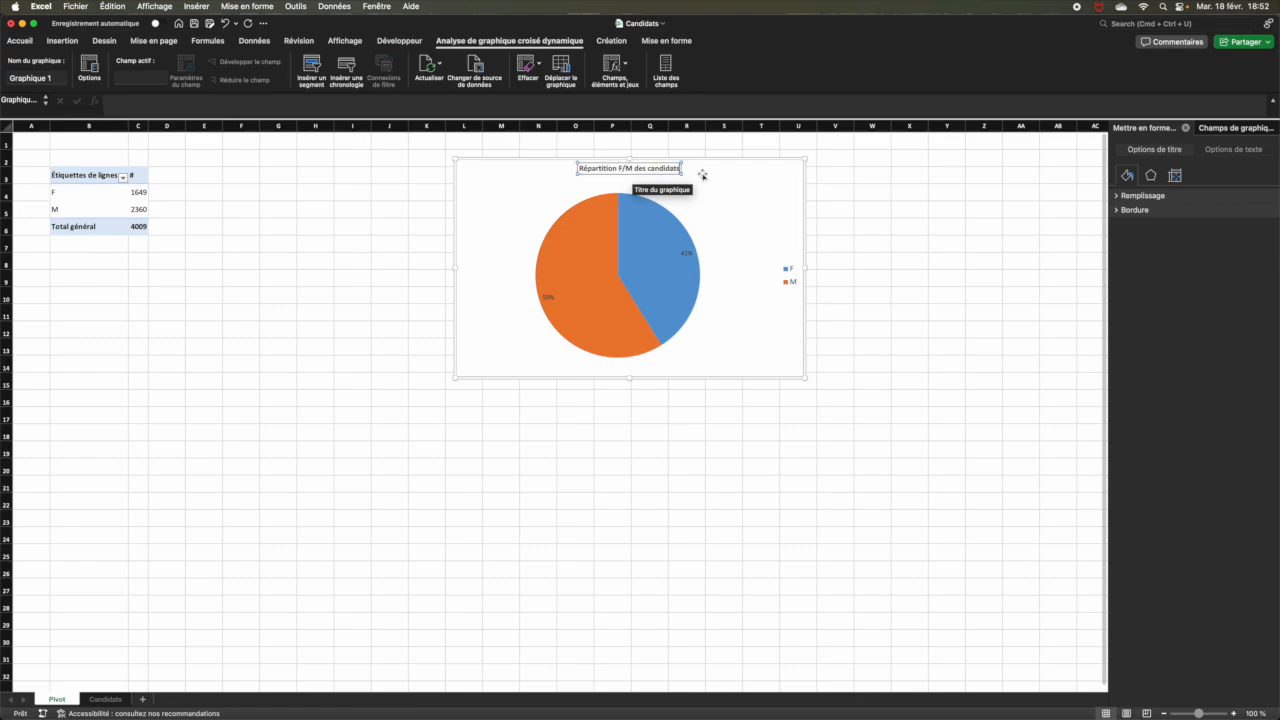
{"action": "type", "text": " au premier tour Legislatives 2024"}
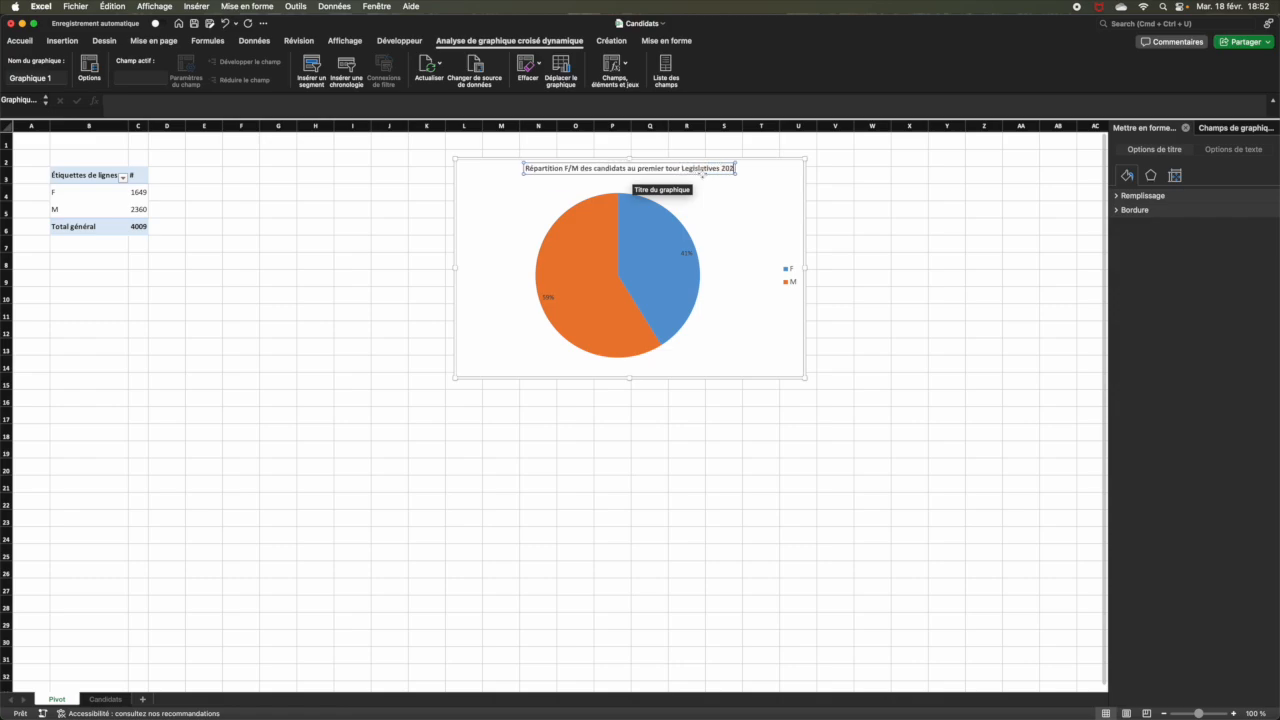
{"action": "key", "text": "Return"}
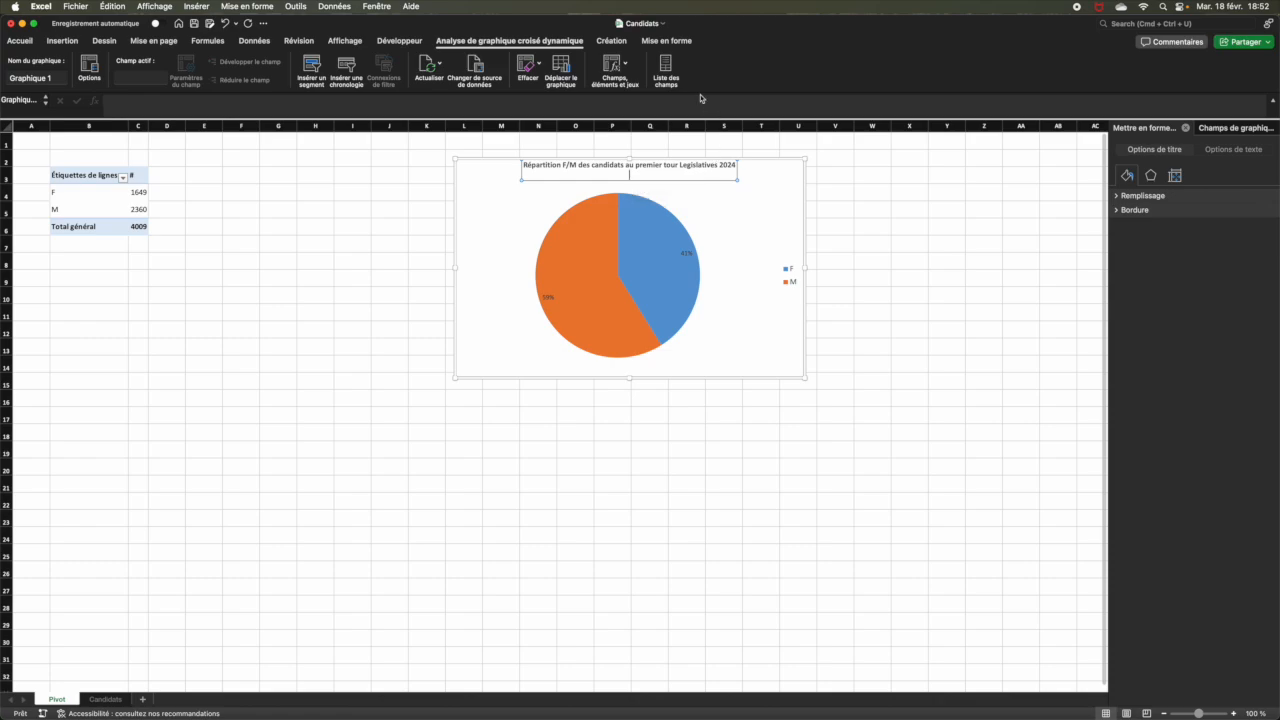
{"action": "key", "text": "BackSpace"}
{"action": "left_click", "coordinate": [824, 193]}
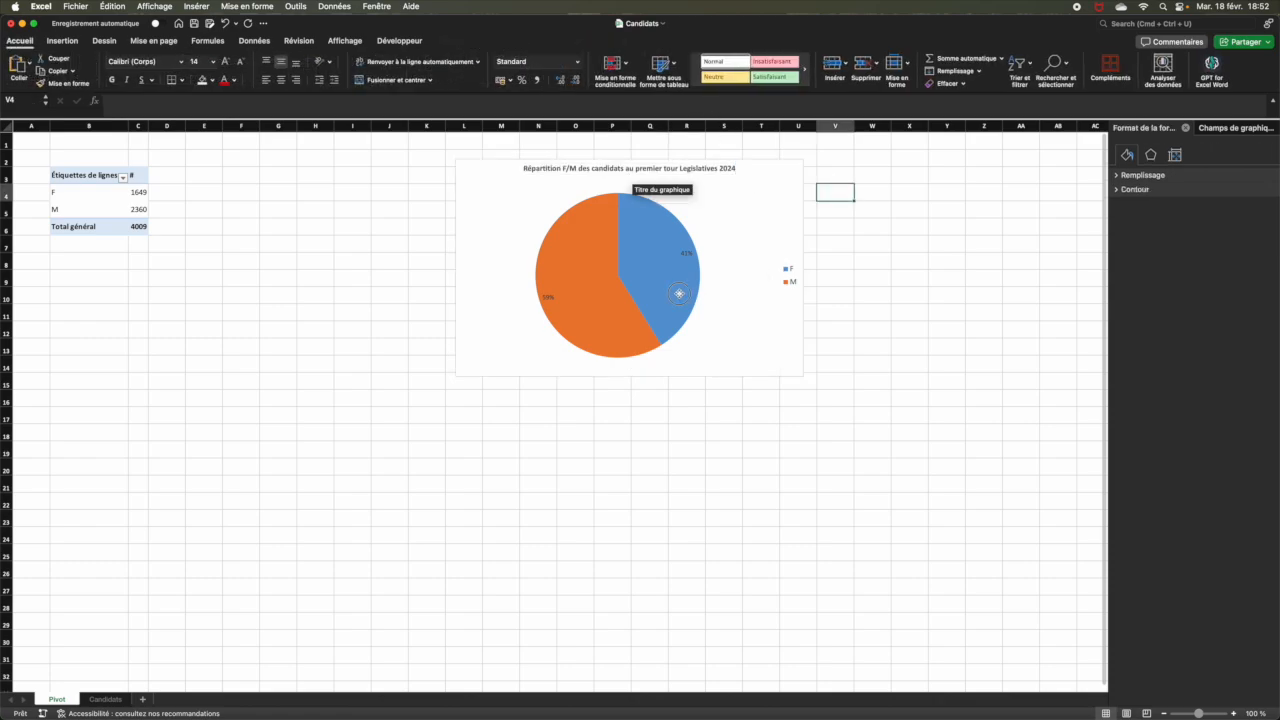
{"action": "left_click", "coordinate": [679, 293]}
{"action": "left_click_drag", "start_coordinate": [679, 294], "coordinate": [685, 300]}
{"action": "left_click", "coordinate": [736, 328]}
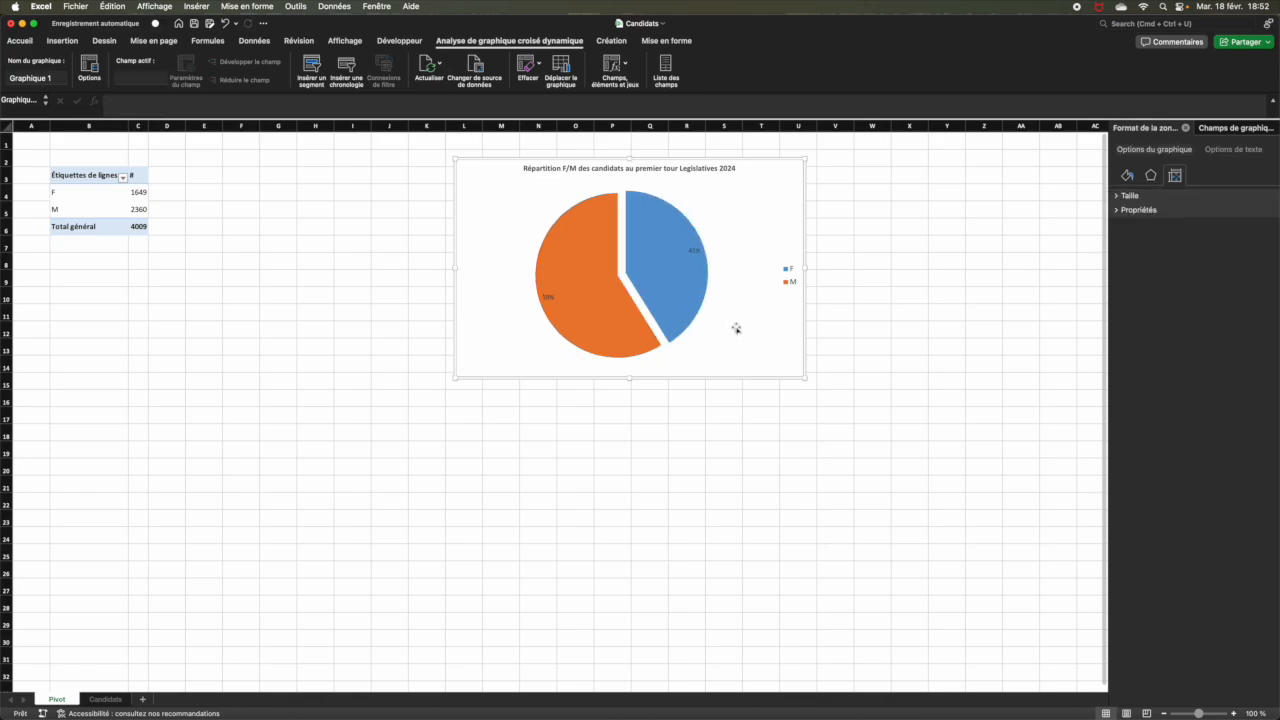
{"action": "mouse_move", "coordinate": [630, 288]}
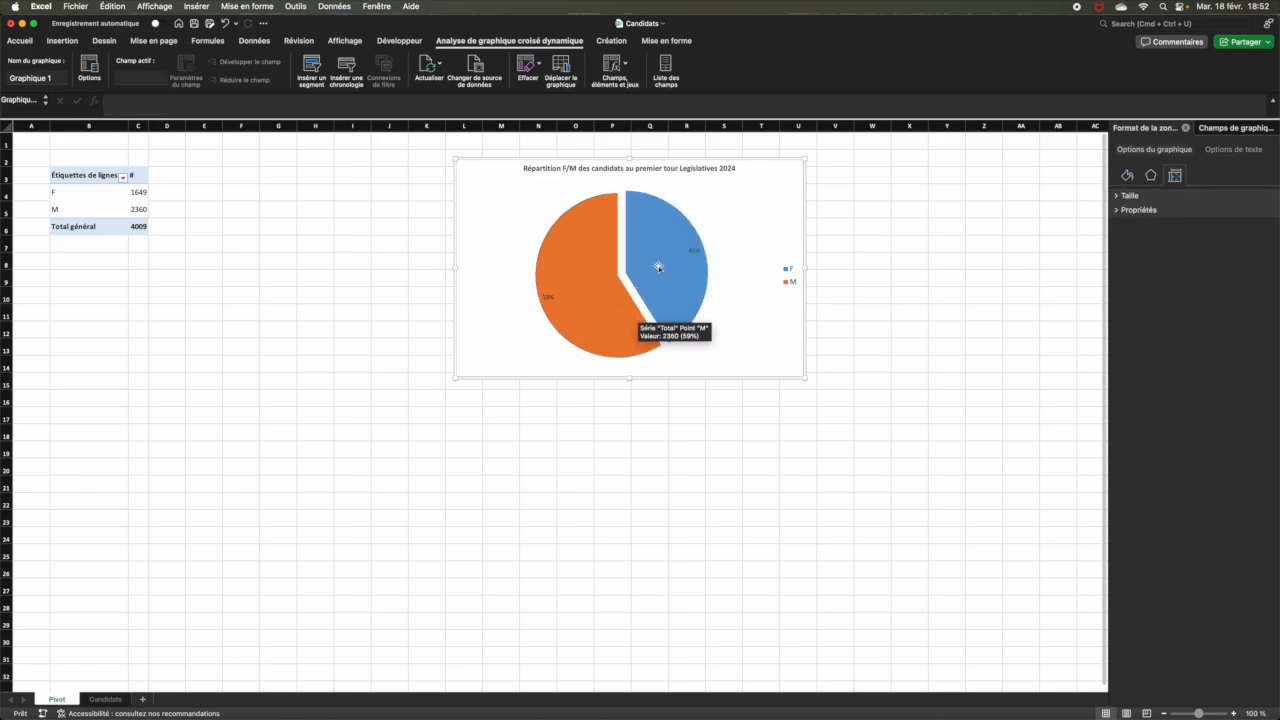
{"action": "left_click", "coordinate": [659, 267]}
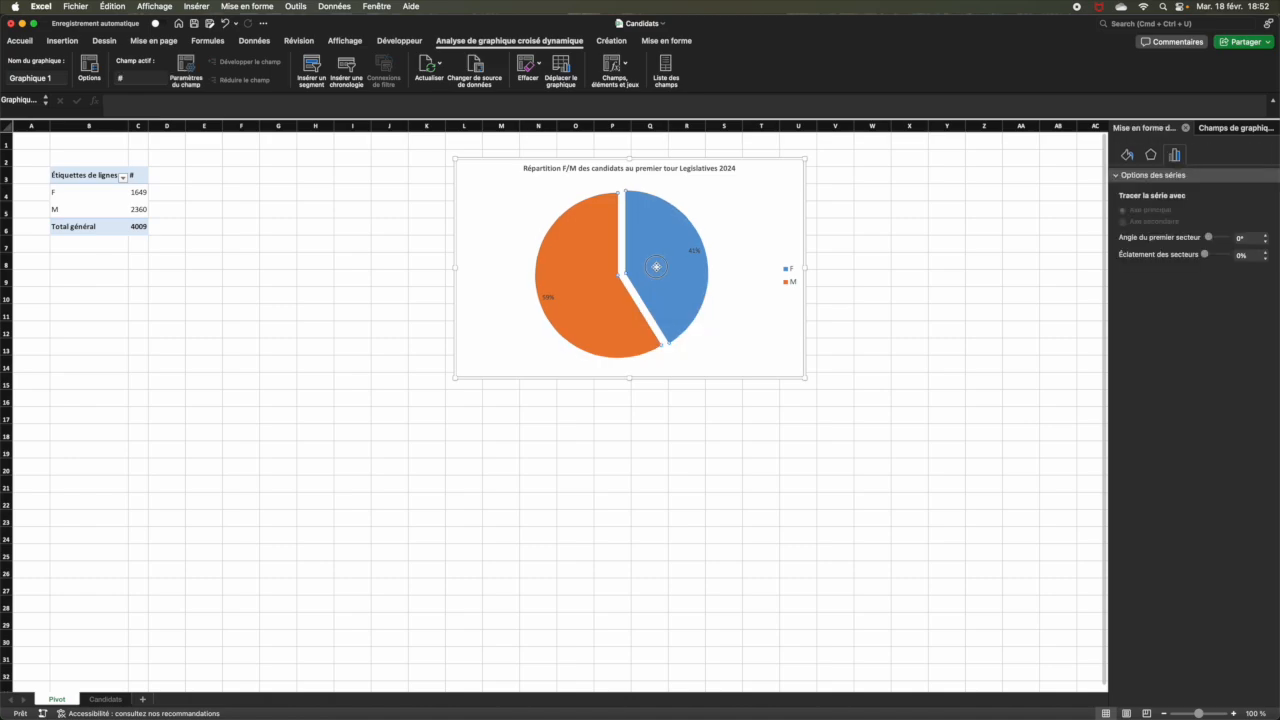
{"action": "key", "text": "super+z"}
Pull the blue F slice slightly away from the M slice in the pie chart and deselect the chart.
{"action": "left_click_drag", "start_coordinate": [643, 276], "coordinate": [714, 279]}
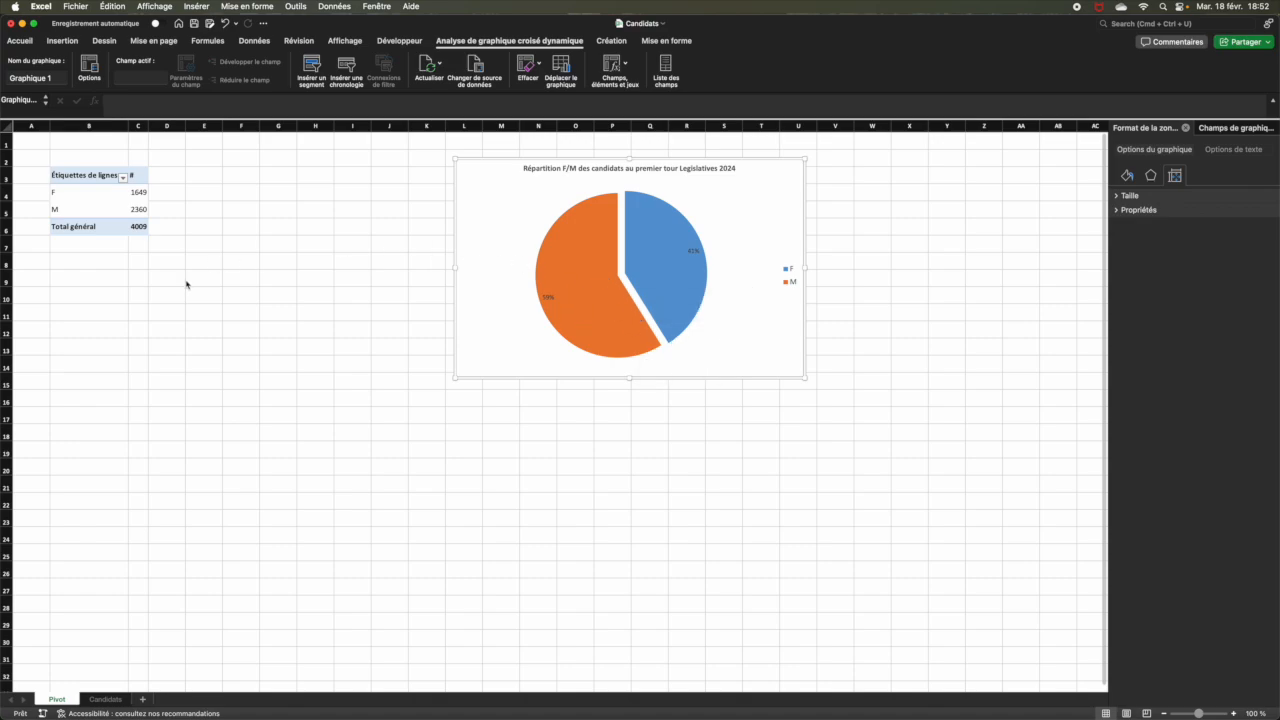
{"action": "left_click", "coordinate": [214, 191]}
Select the M count in the pivot table and close the shape formatting pane to return to the pivot table's field list.
{"action": "left_click", "coordinate": [108, 193]}
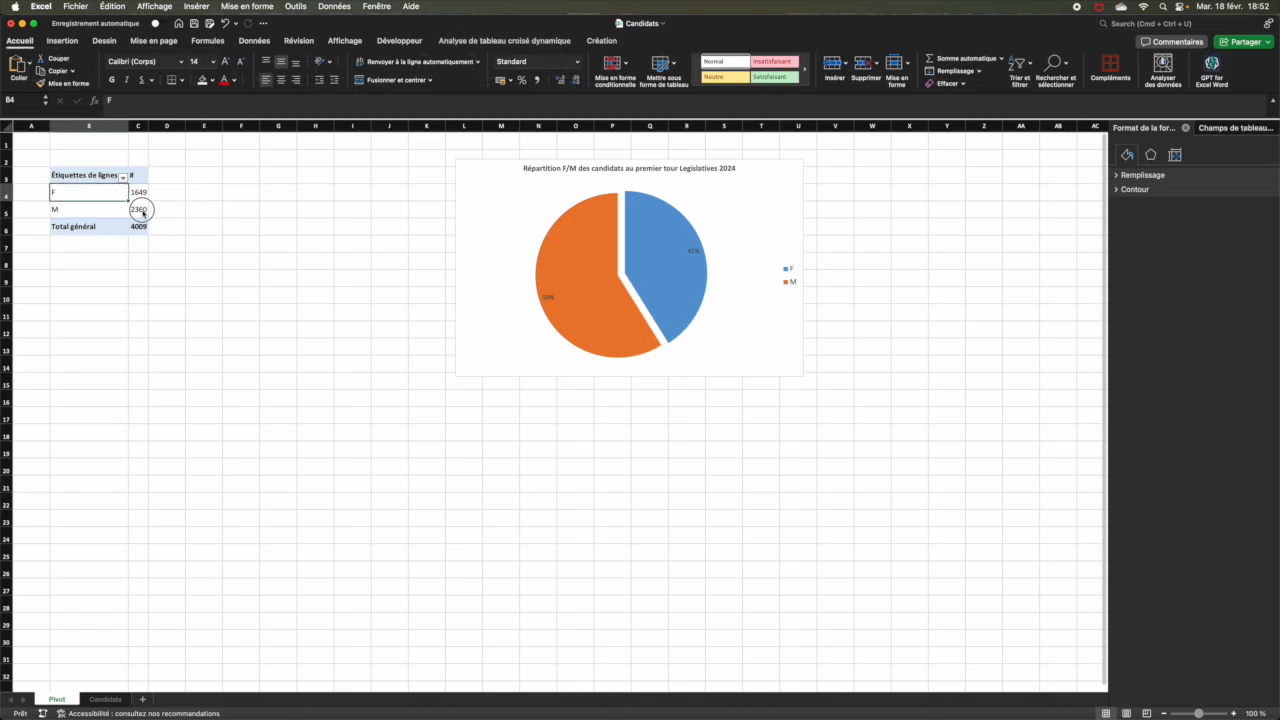
{"action": "left_click", "coordinate": [140, 210]}
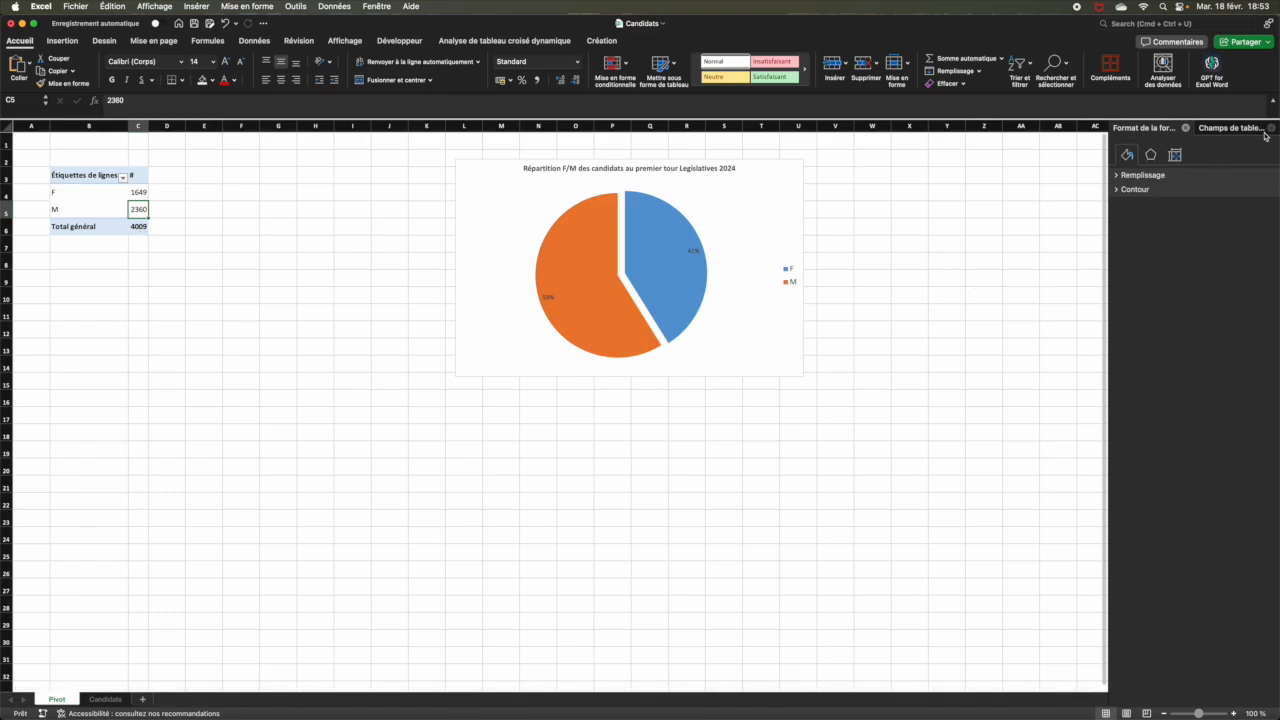
{"action": "left_click", "coordinate": [1185, 129]}
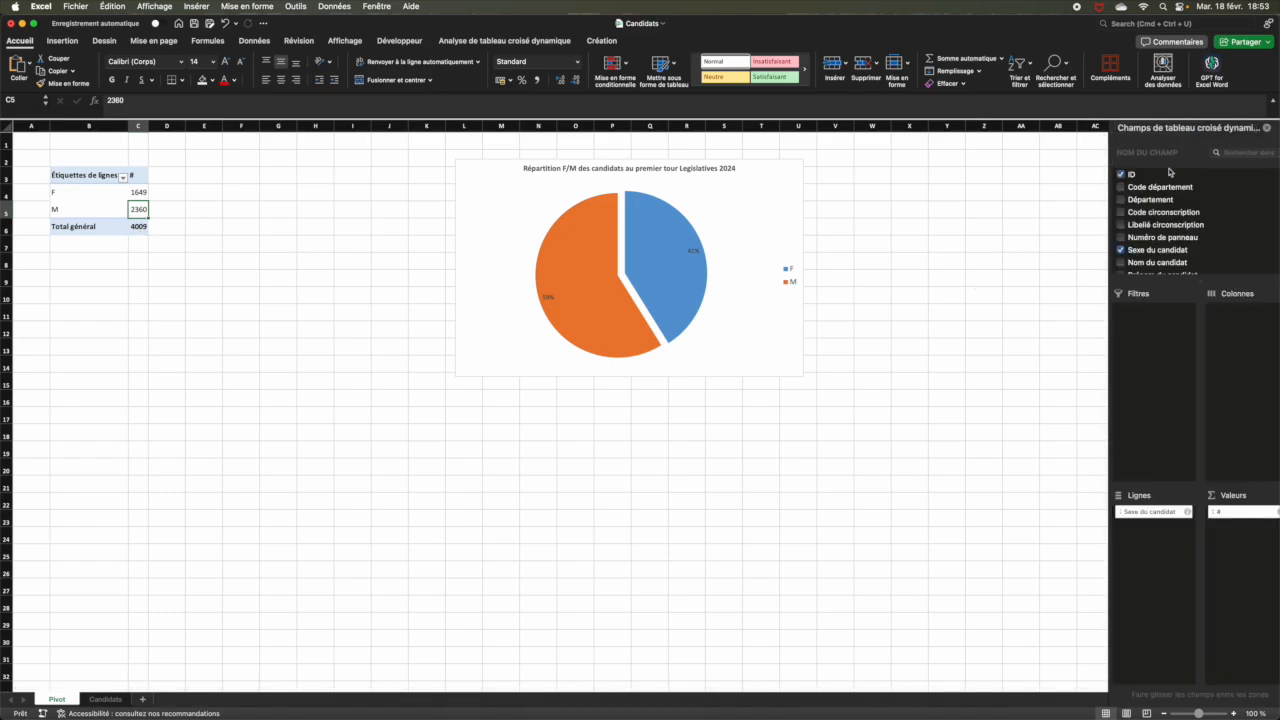
Break the candidate count down by department, with Département as the pivot rows and Sexe du candidat as the columns.
{"action": "scroll", "coordinate": [1180, 228], "scroll_direction": "down", "scroll_amount": 2}
{"action": "scroll", "coordinate": [1180, 228], "scroll_direction": "up", "scroll_amount": 2}
{"action": "left_click_drag", "start_coordinate": [1160, 200], "coordinate": [1220, 467]}
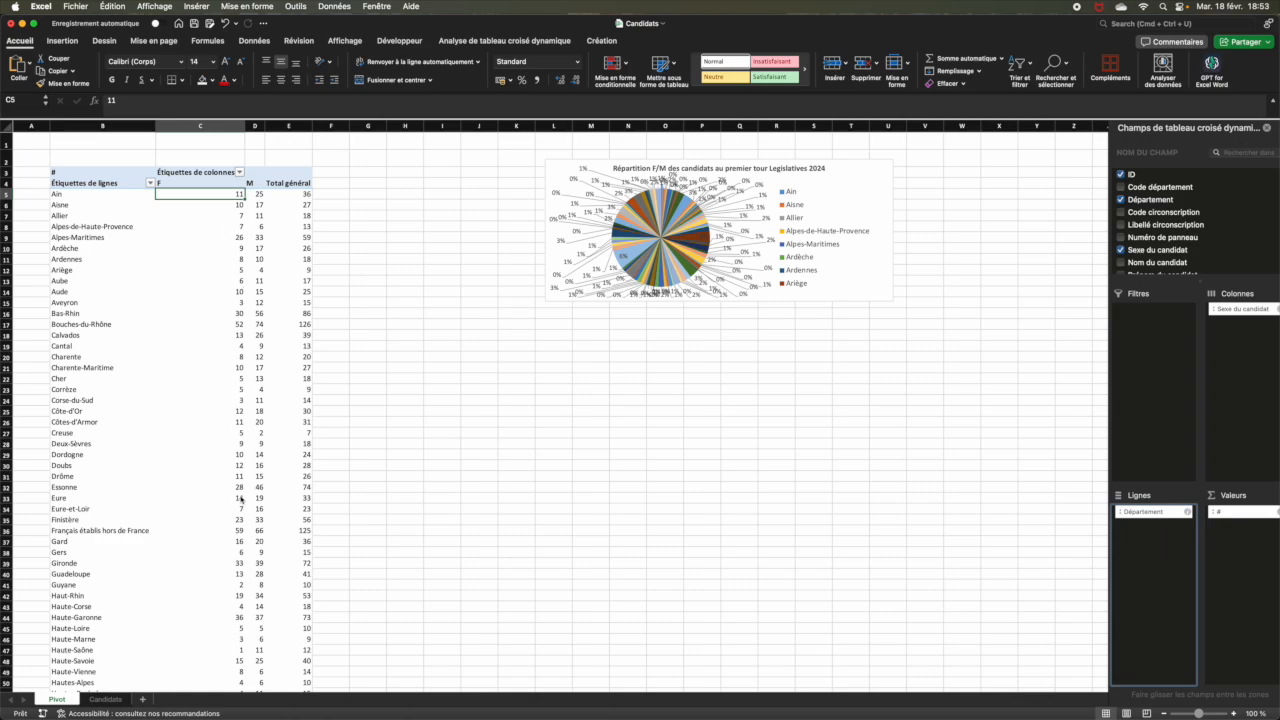
Delete the F/M pie chart from the Pivot sheet.
{"action": "left_click", "coordinate": [728, 249]}
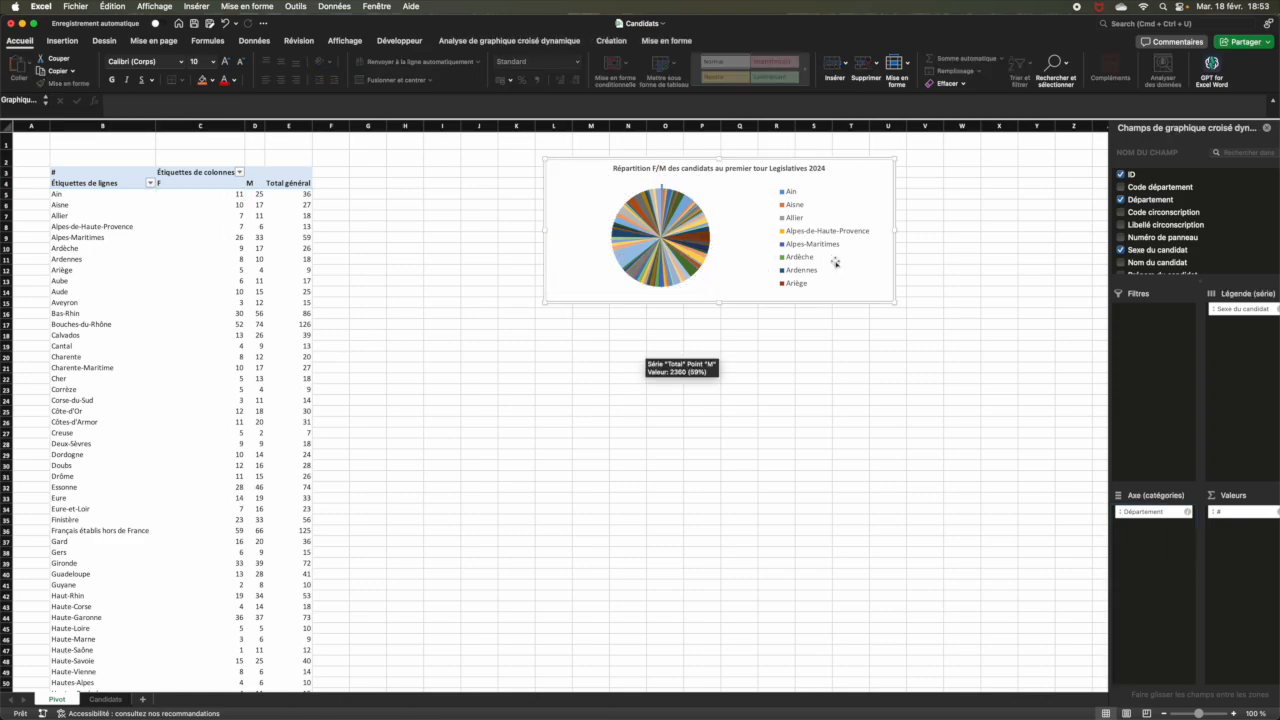
{"action": "left_click", "coordinate": [868, 287]}
{"action": "left_click", "coordinate": [886, 303]}
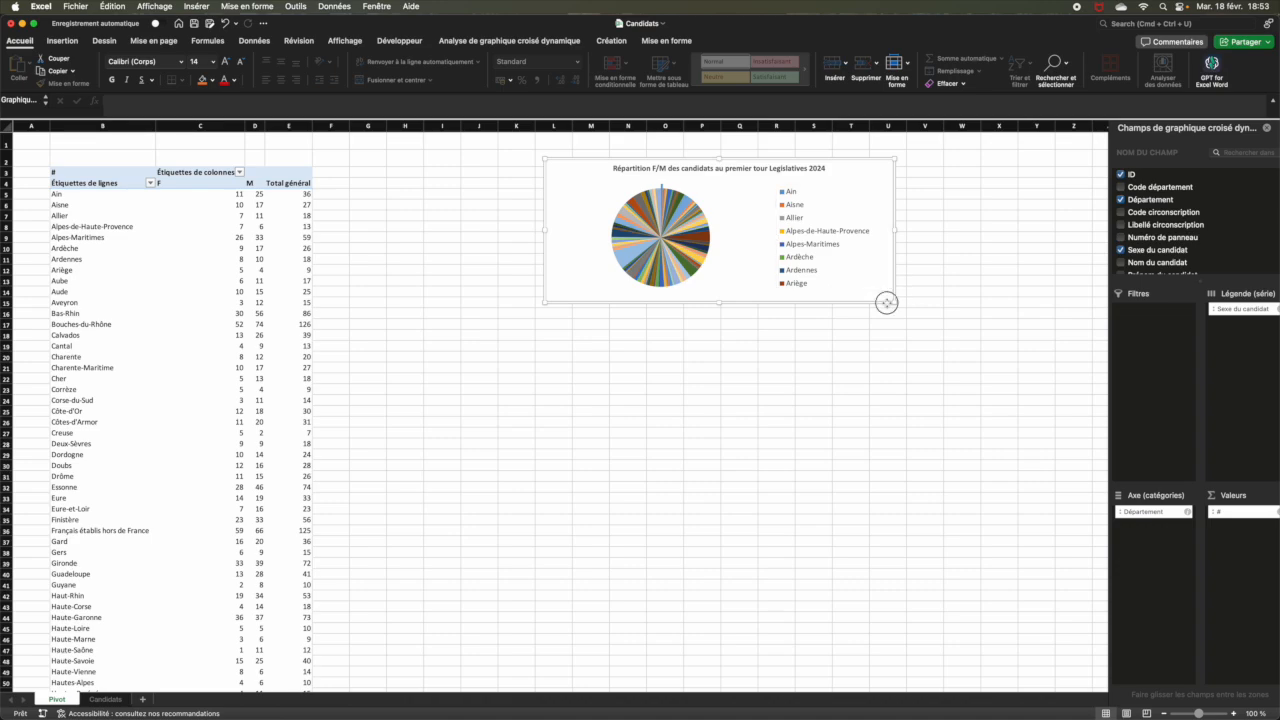
{"action": "key", "text": "Delete"}
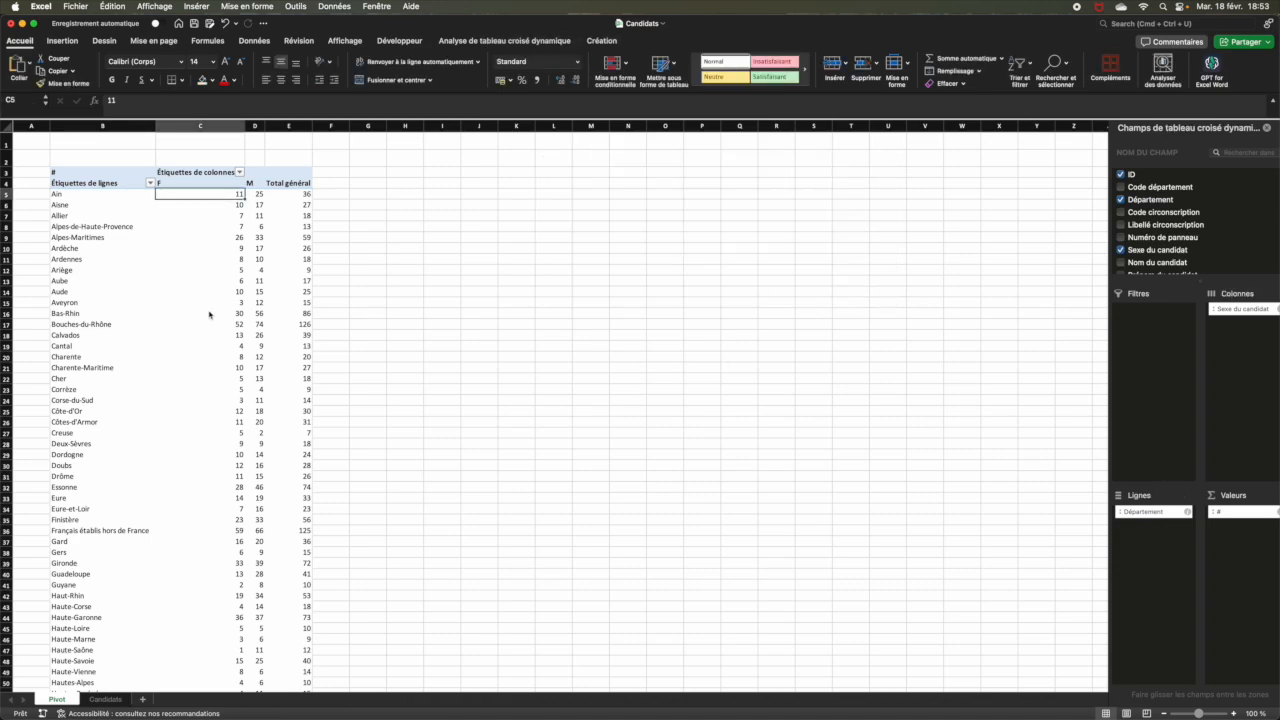
Show the pivot table's # values as a percentage of the row total (% du total de la ligne).
{"action": "scroll", "coordinate": [265, 421], "scroll_direction": "down", "scroll_amount": 20}
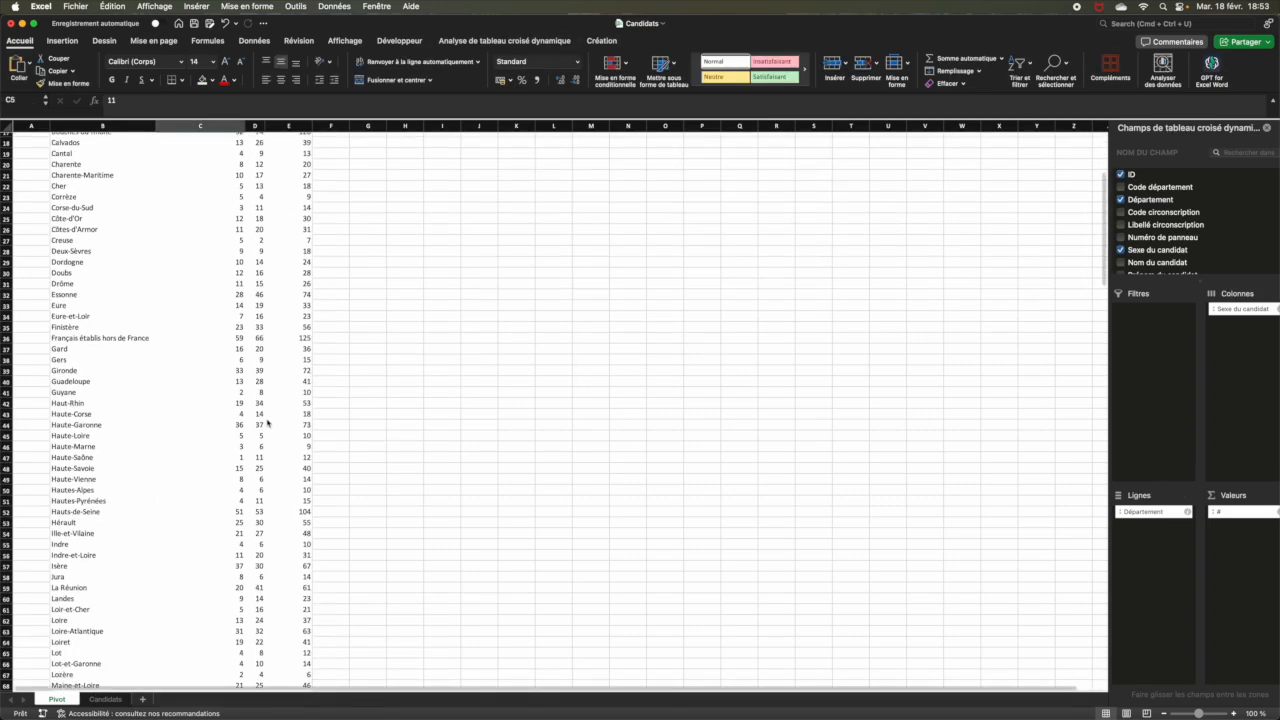
{"action": "scroll", "coordinate": [255, 414], "scroll_direction": "up", "scroll_amount": 20}
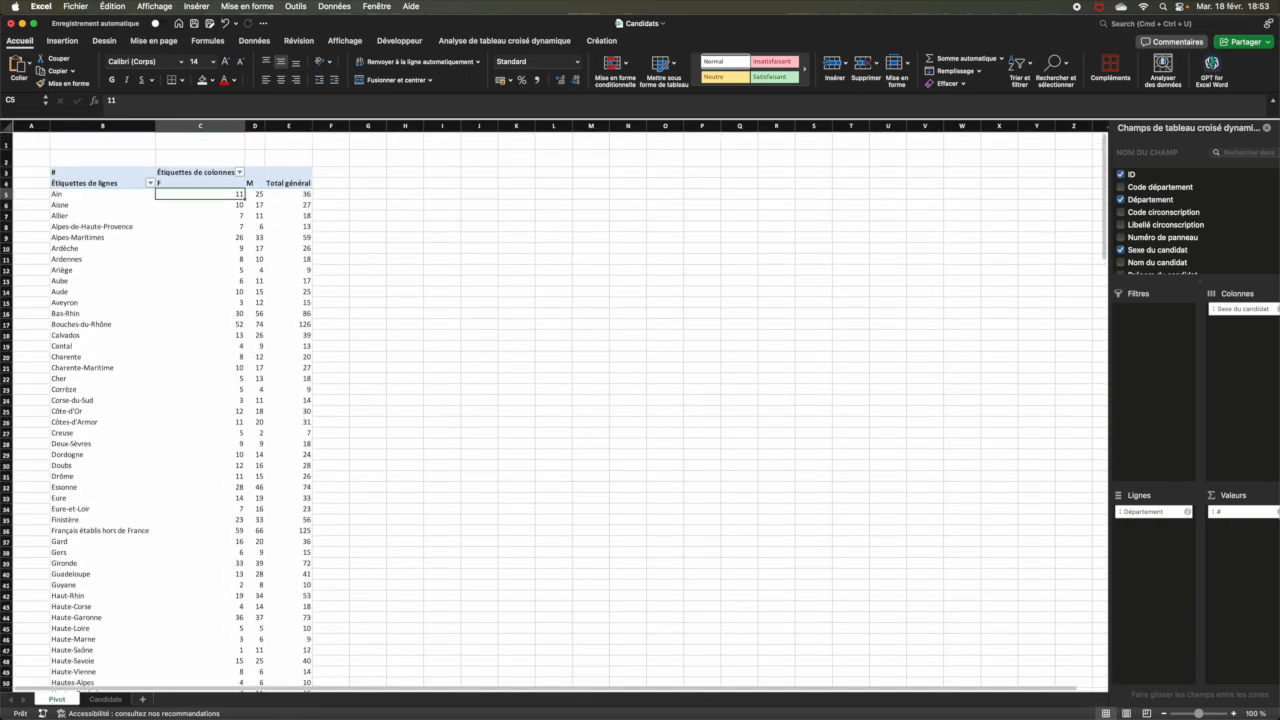
{"action": "left_click", "coordinate": [1277, 512]}
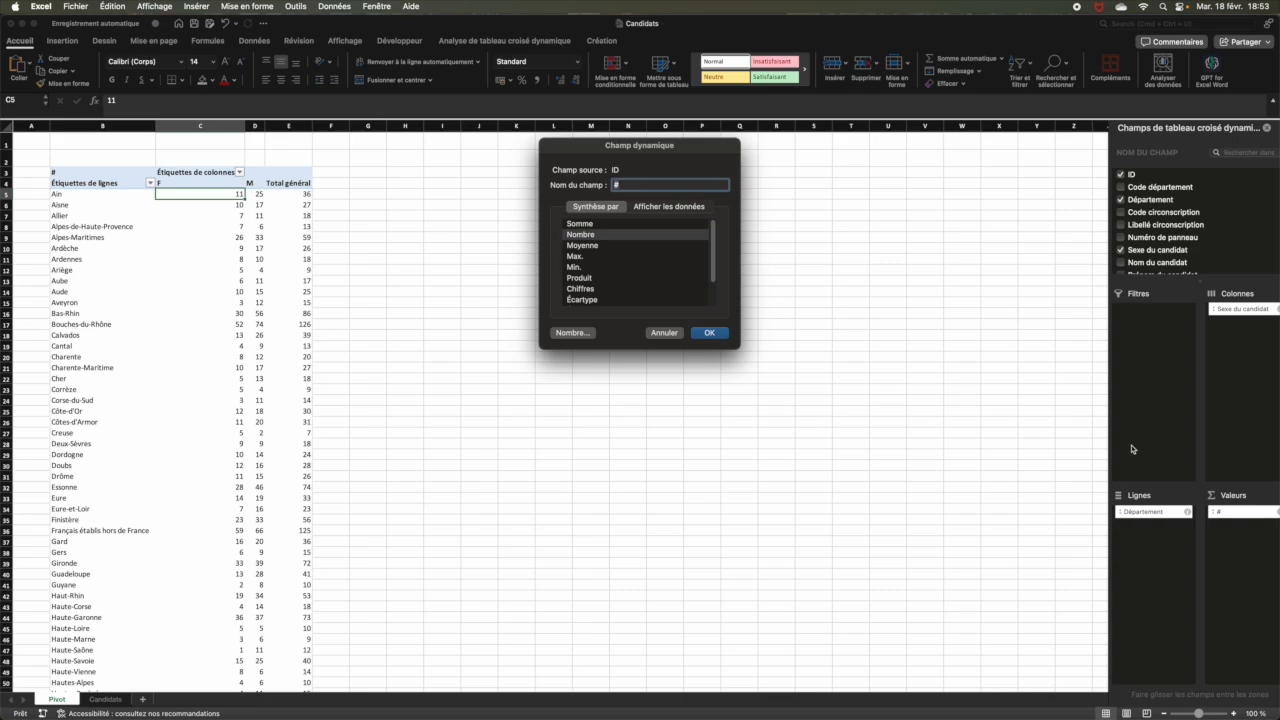
{"action": "left_click", "coordinate": [660, 206]}
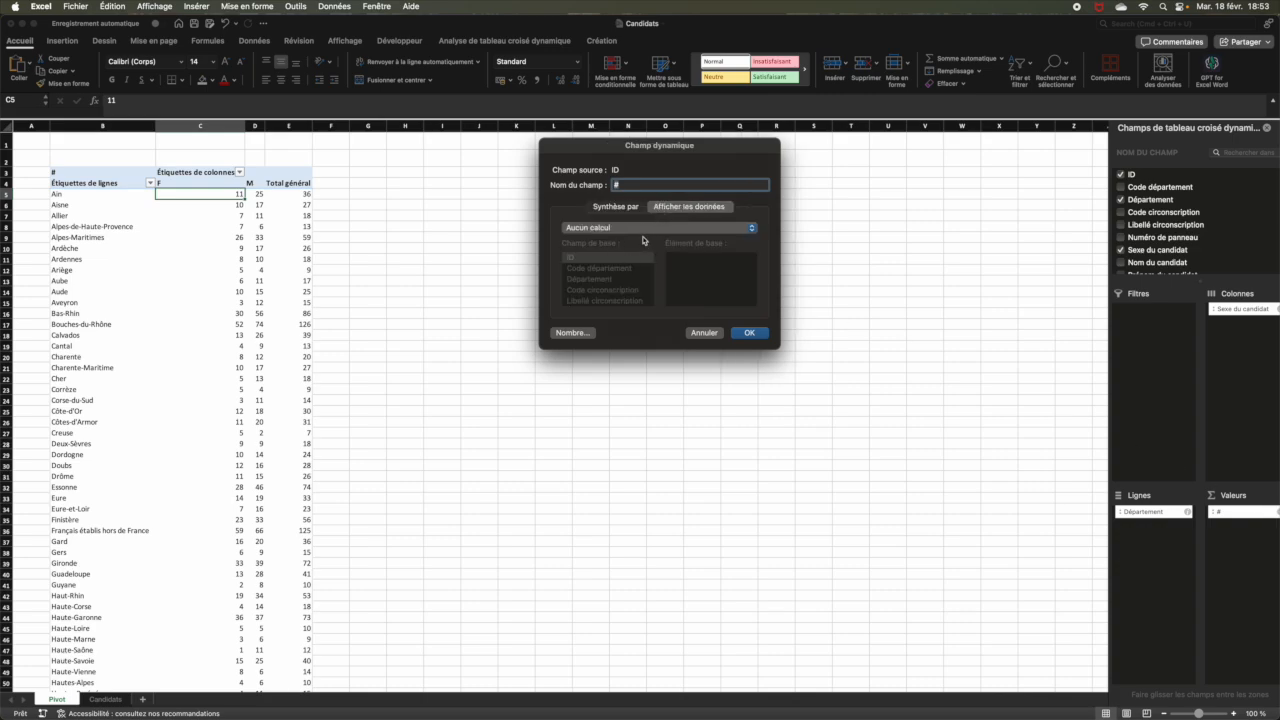
{"action": "left_click", "coordinate": [643, 230]}
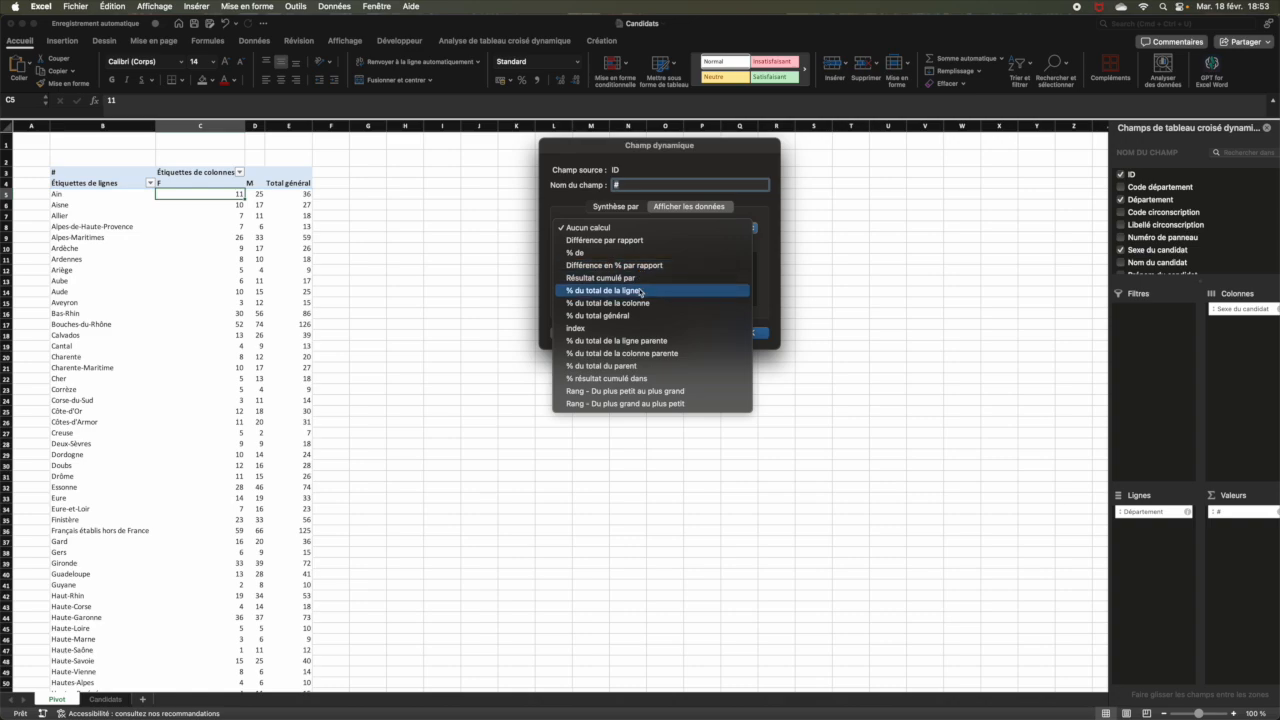
{"action": "left_click", "coordinate": [640, 290]}
{"action": "left_click", "coordinate": [752, 333]}
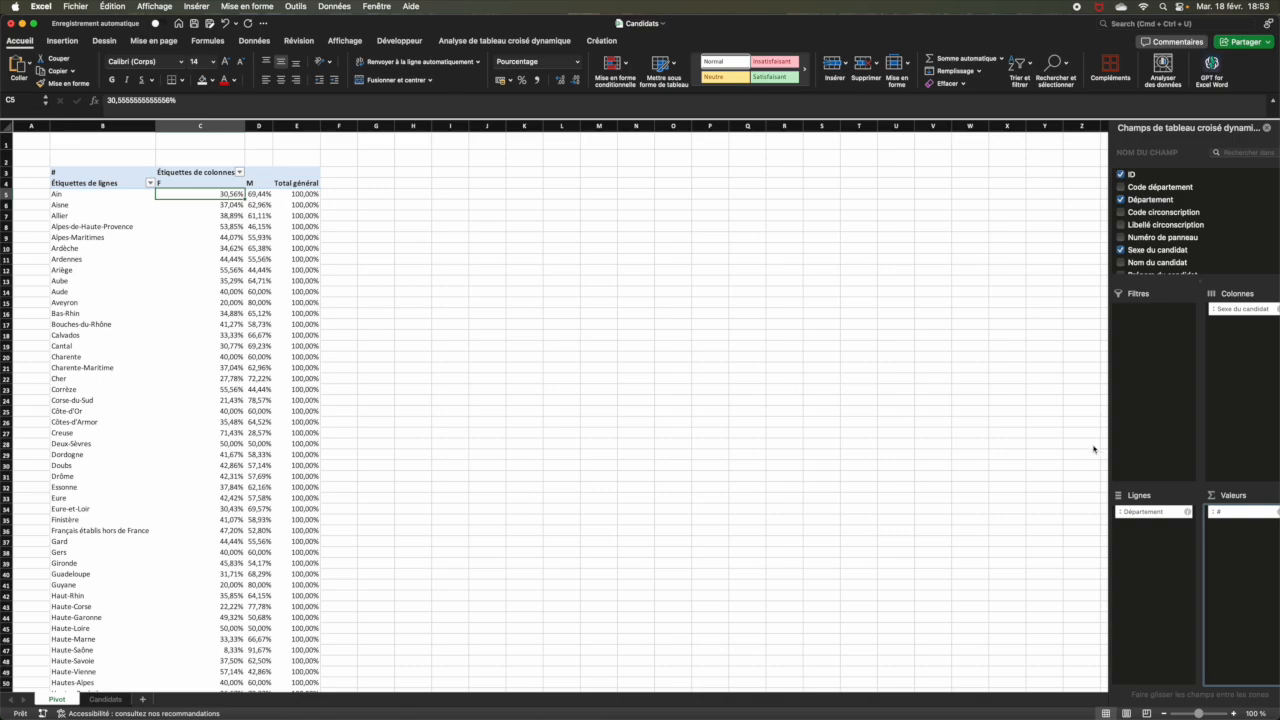
Format the pivot table's # values as percentages with no decimals.
{"action": "left_click", "coordinate": [1271, 511]}
{"action": "left_click", "coordinate": [572, 332]}
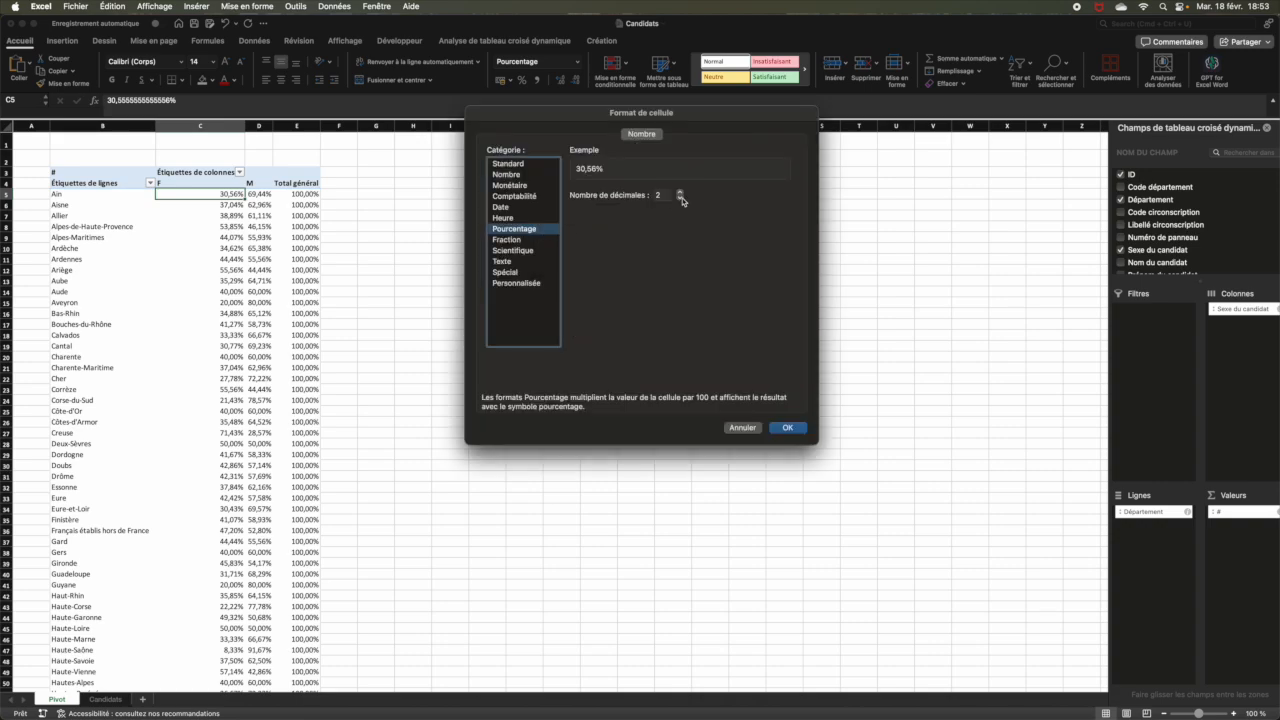
{"action": "left_click", "coordinate": [789, 427]}
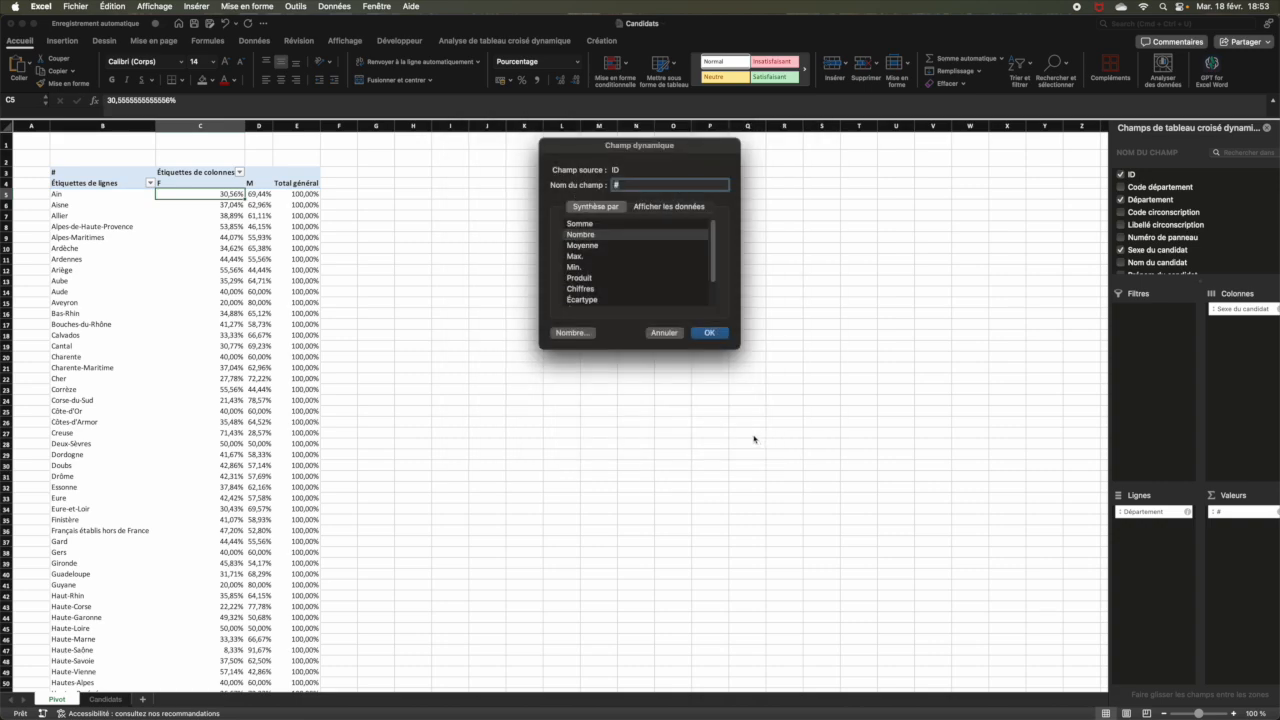
{"action": "left_click", "coordinate": [723, 334]}
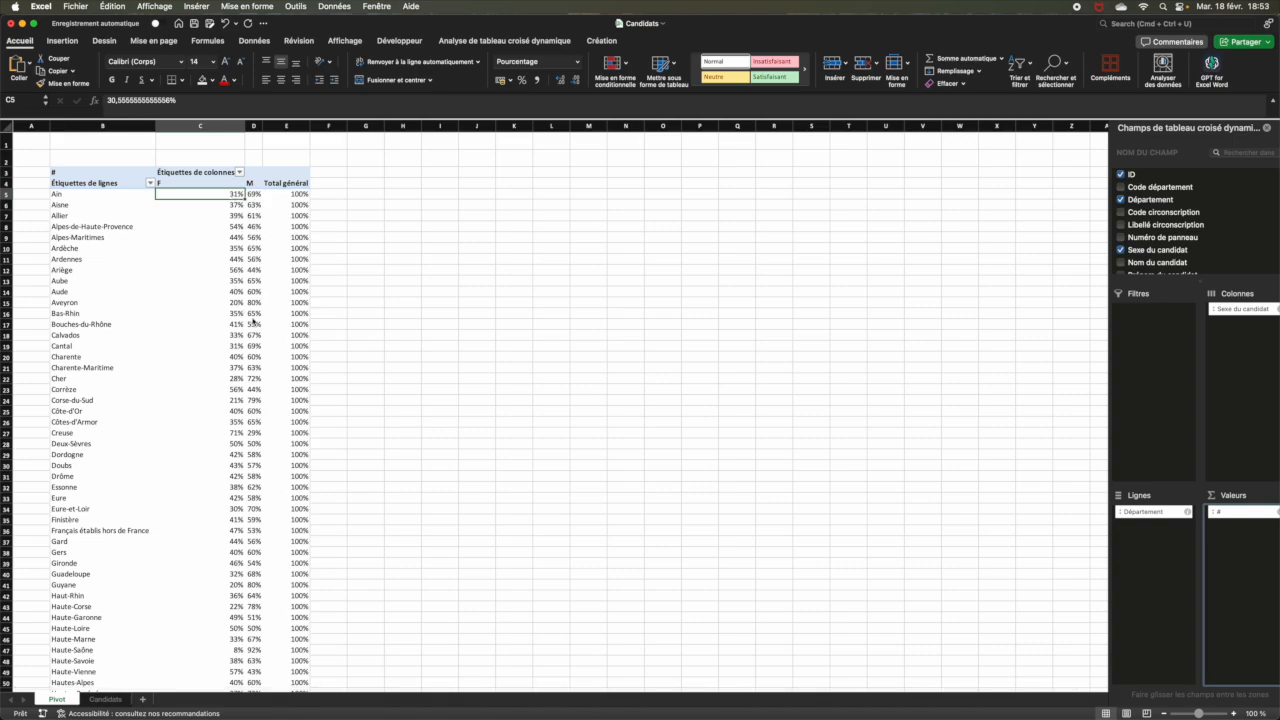
Sort the pivot table's departments from smallest to largest, starting from the first value in the F column.
{"action": "scroll", "coordinate": [252, 528], "scroll_direction": "down", "scroll_amount": 20}
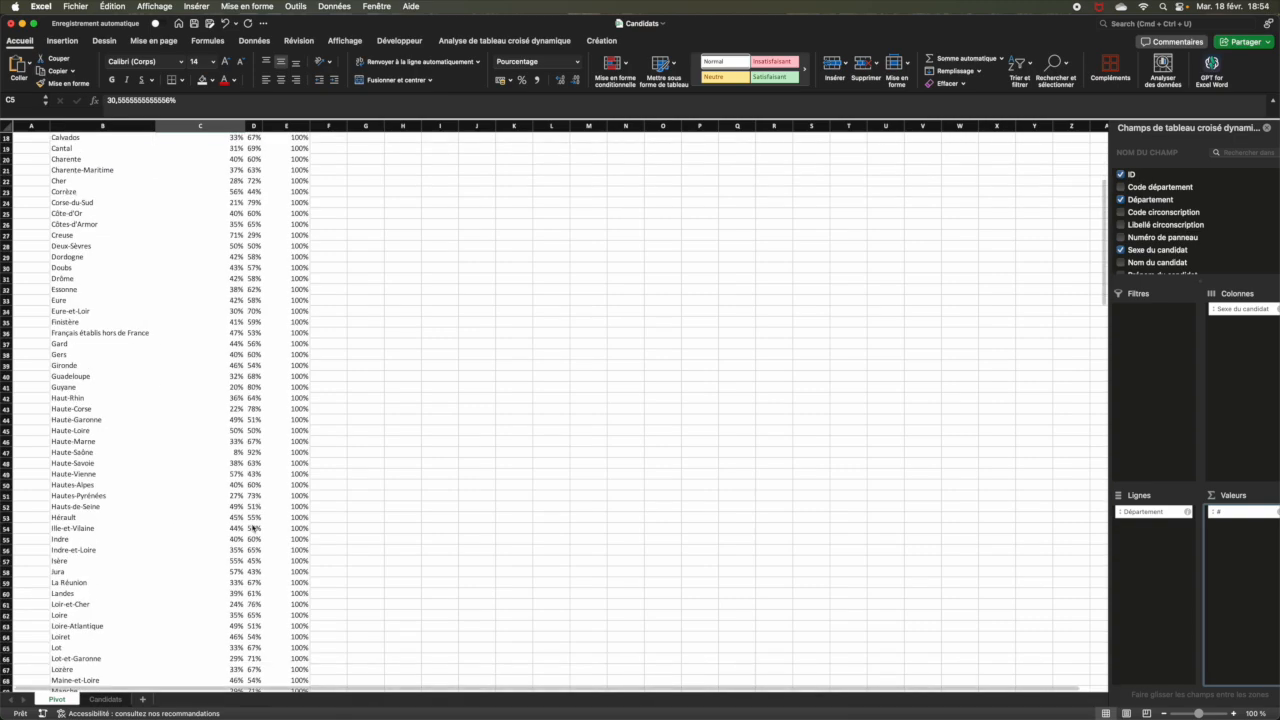
{"action": "scroll", "coordinate": [247, 519], "scroll_direction": "up", "scroll_amount": 20}
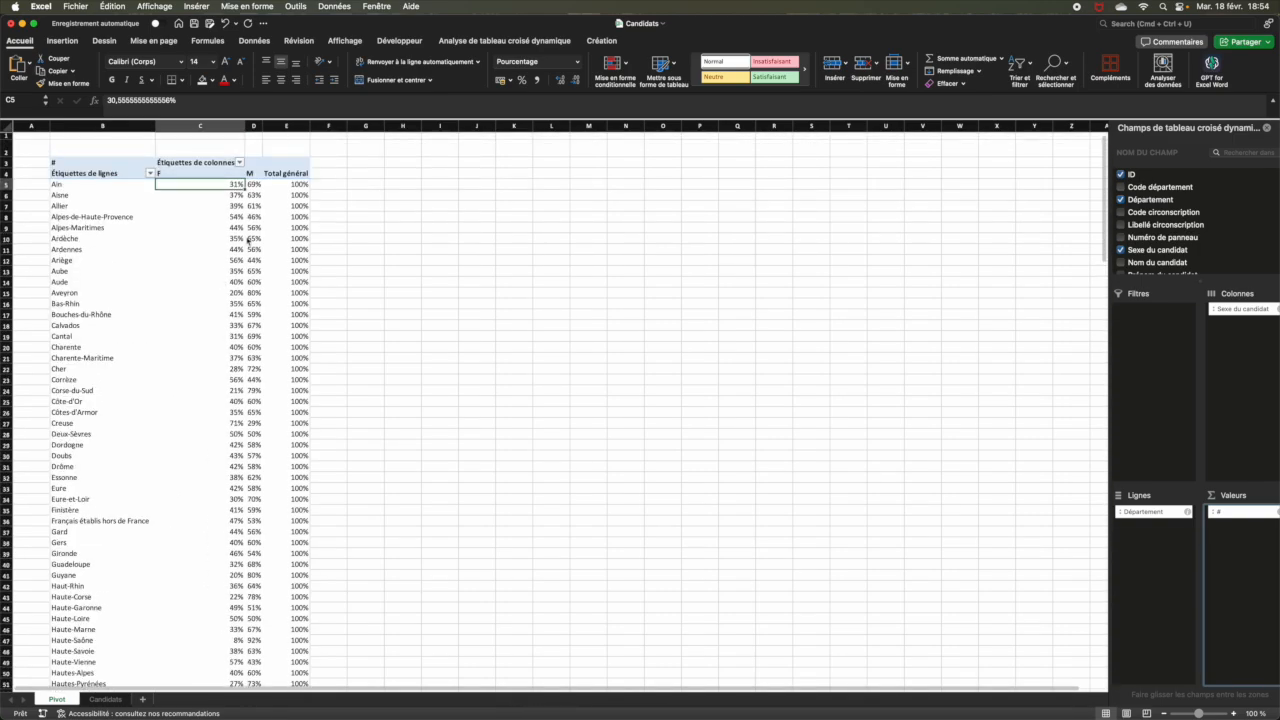
{"action": "left_click", "coordinate": [232, 216]}
{"action": "left_click", "coordinate": [235, 187]}
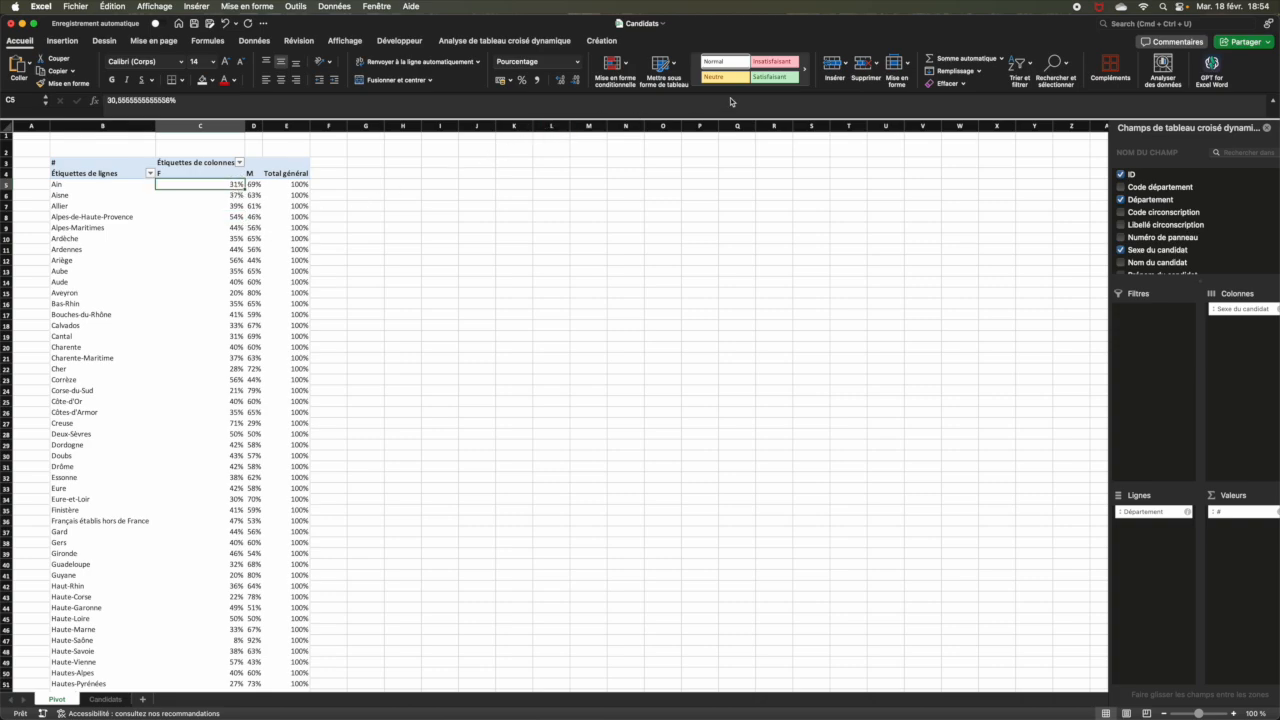
{"action": "left_click", "coordinate": [1018, 64]}
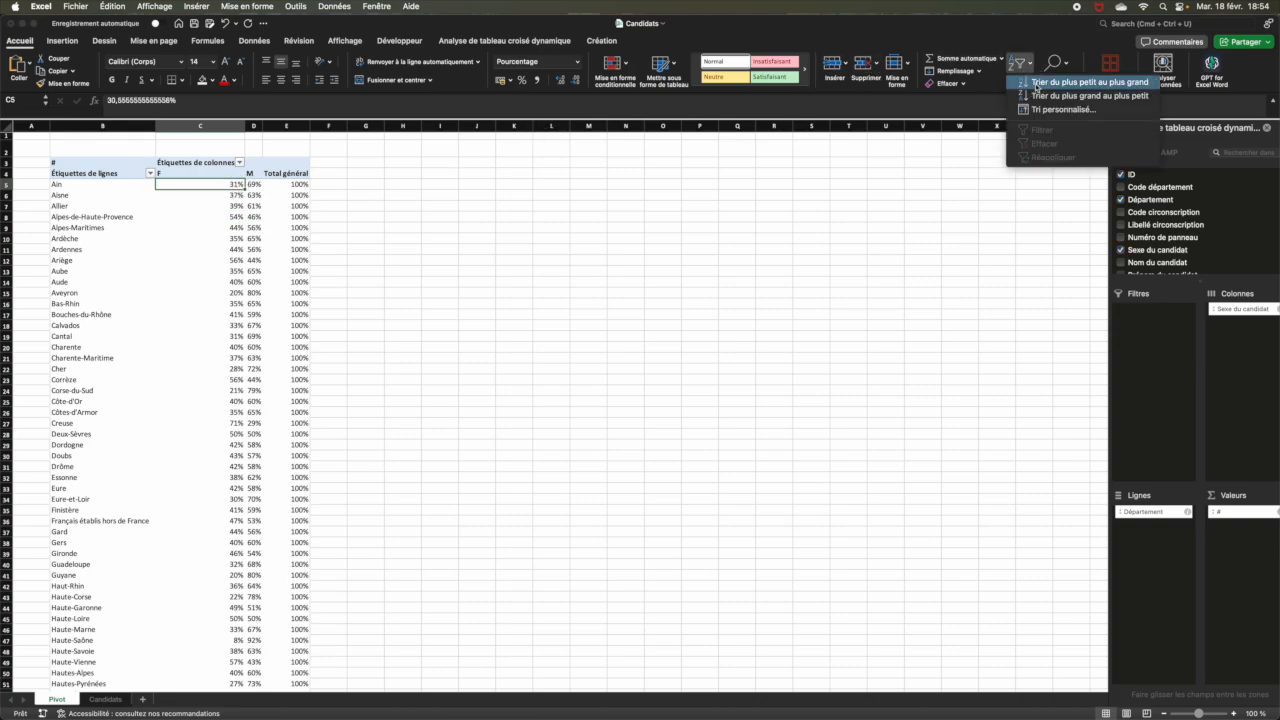
{"action": "left_click", "coordinate": [1032, 85]}
Examine the F and M shares across the sorted departments, from the Haute-Saône row down to the grand total.
{"action": "left_click", "coordinate": [101, 186]}
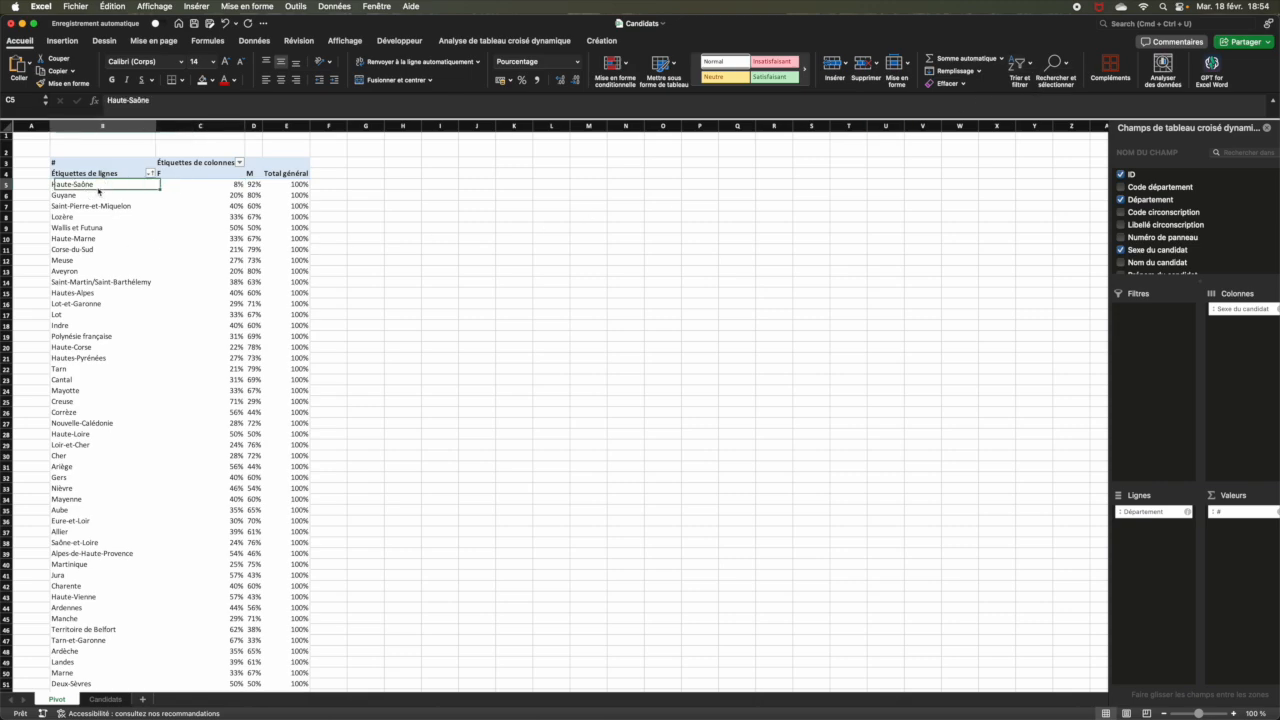
{"action": "left_click", "coordinate": [239, 187]}
{"action": "left_click", "coordinate": [256, 187]}
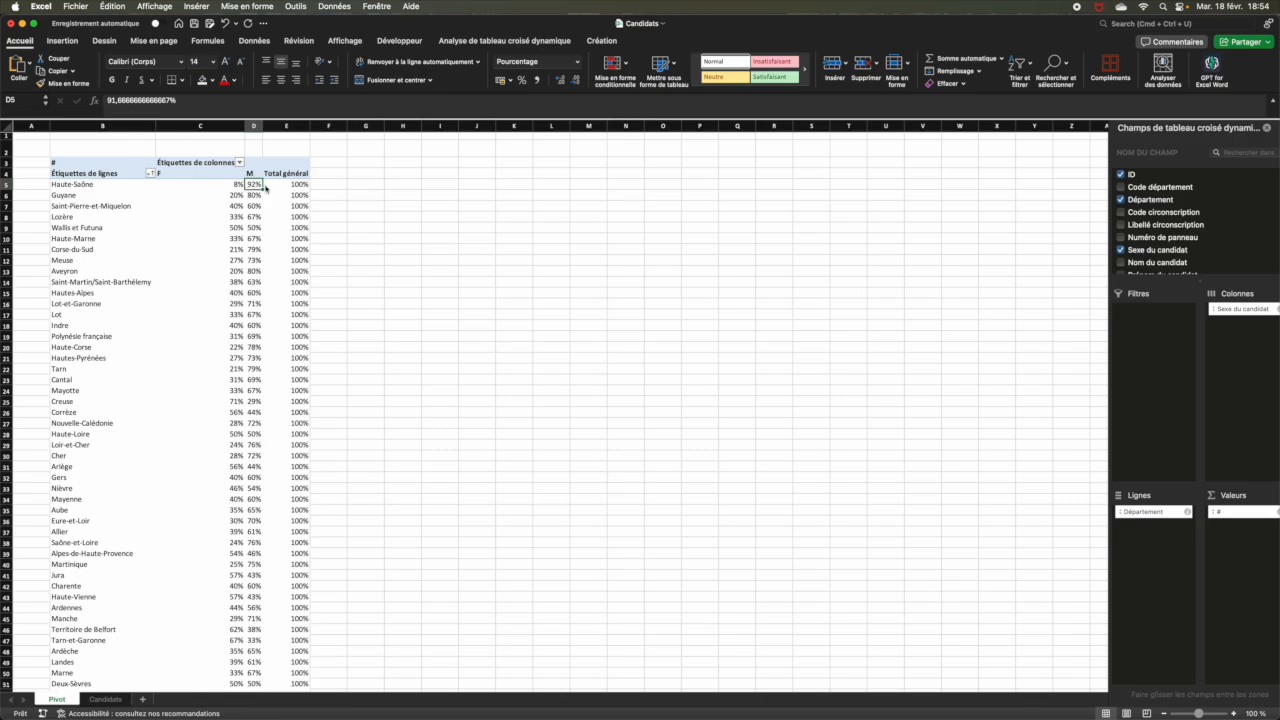
{"action": "scroll", "coordinate": [210, 289], "scroll_direction": "down", "scroll_amount": 15}
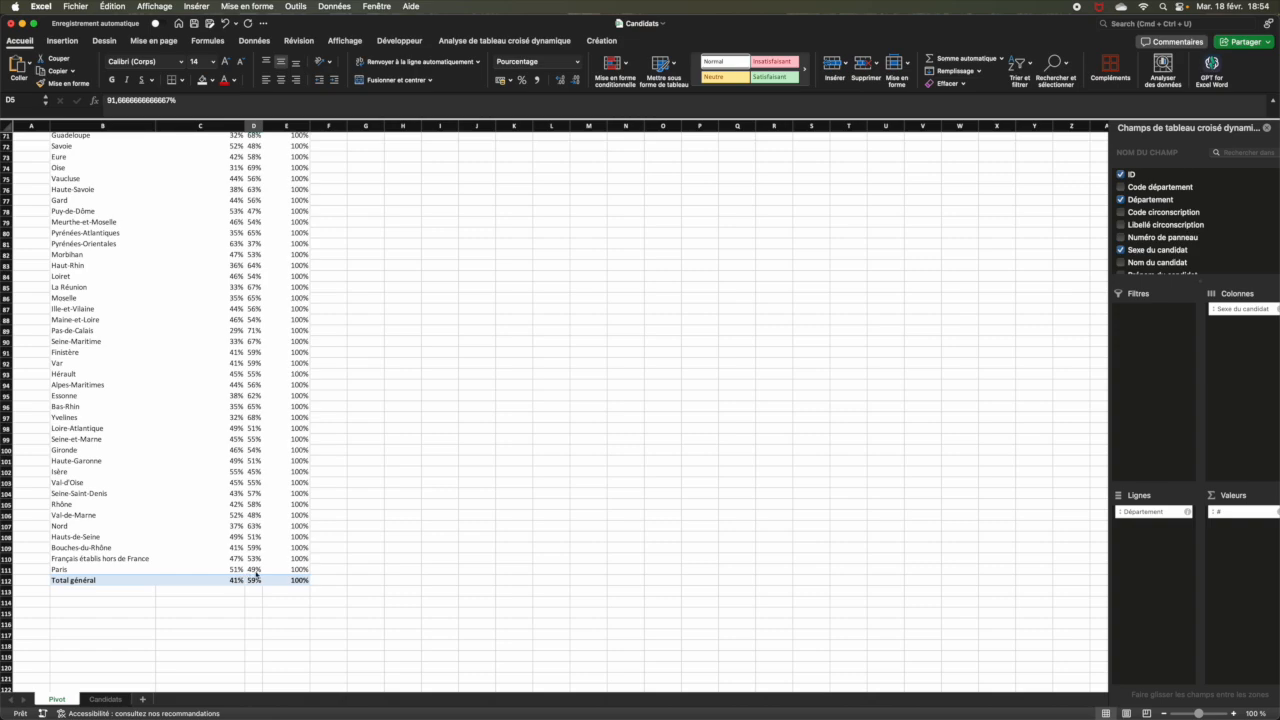
{"action": "scroll", "coordinate": [210, 279], "scroll_direction": "up", "scroll_amount": 13}
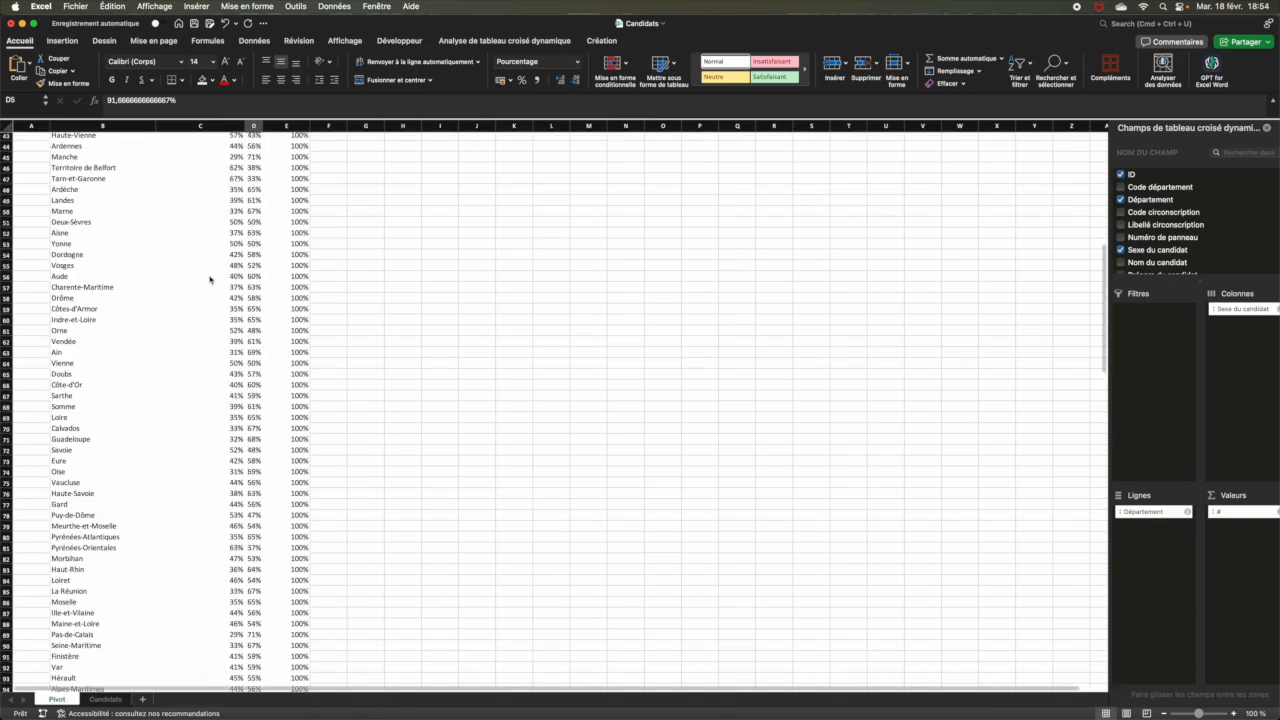
{"action": "scroll", "coordinate": [238, 196], "scroll_direction": "up", "scroll_amount": 7}
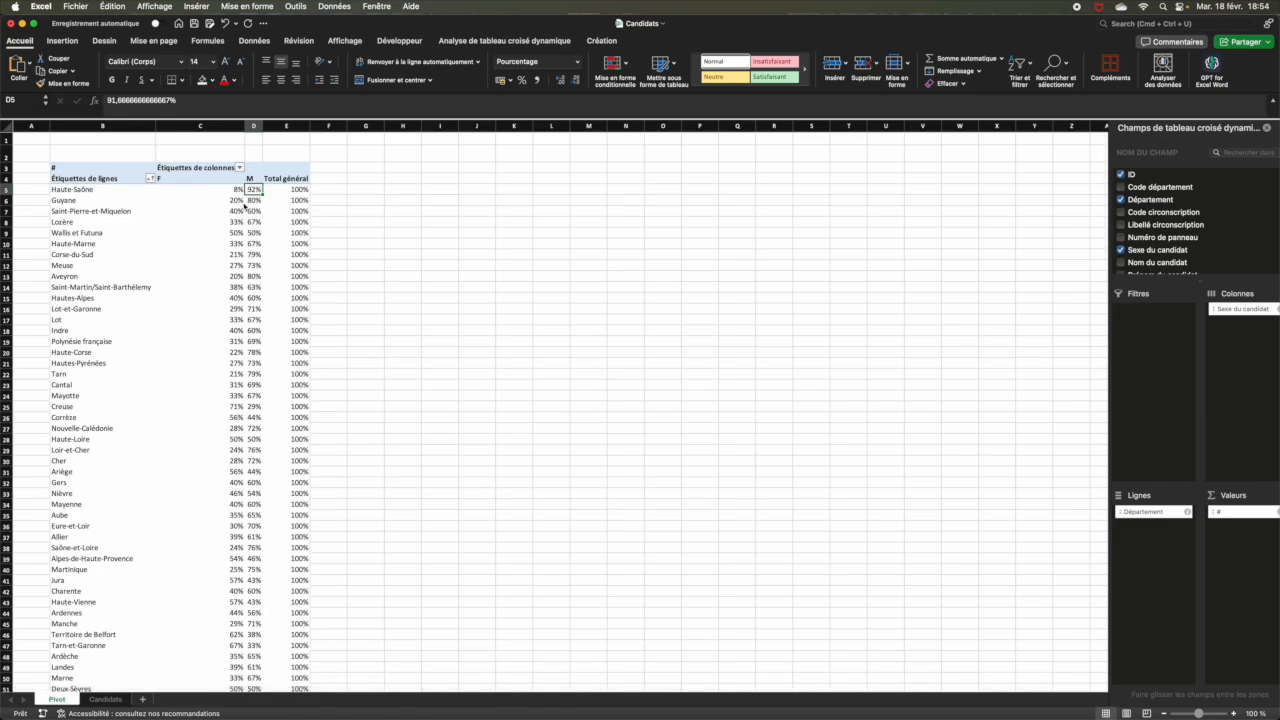
{"action": "left_click", "coordinate": [168, 191]}
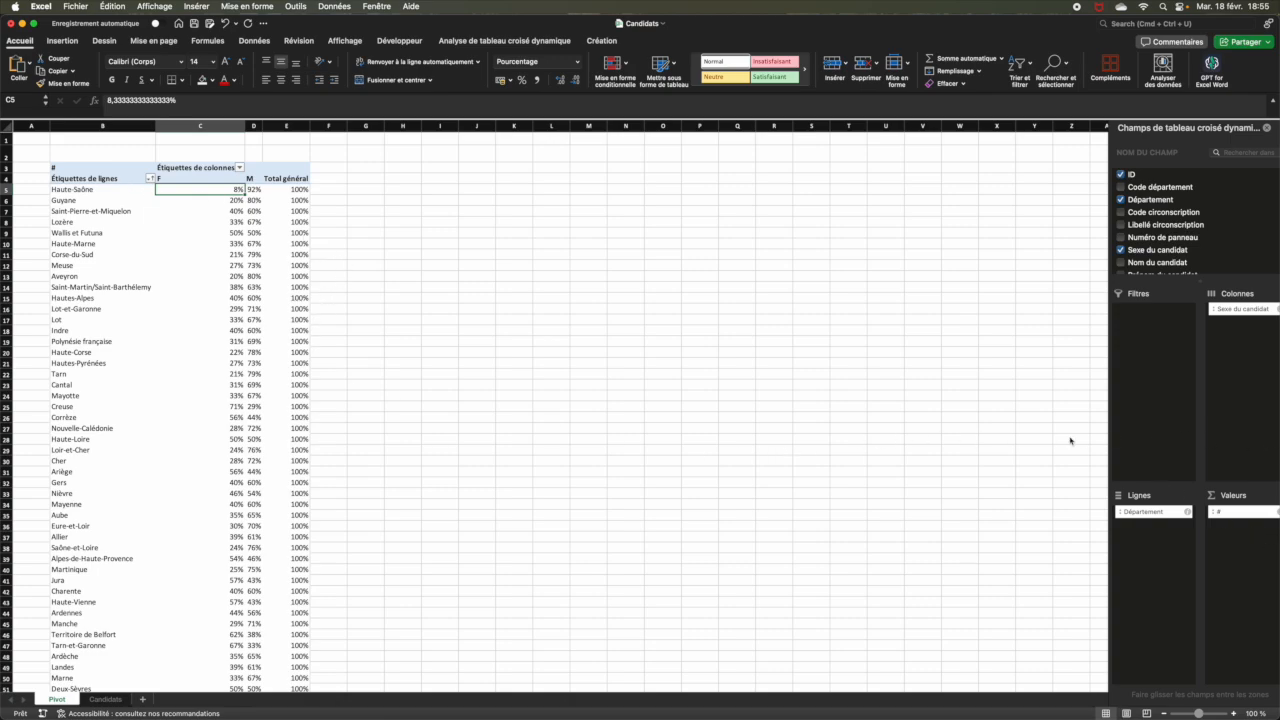
{"action": "left_click", "coordinate": [1277, 513]}
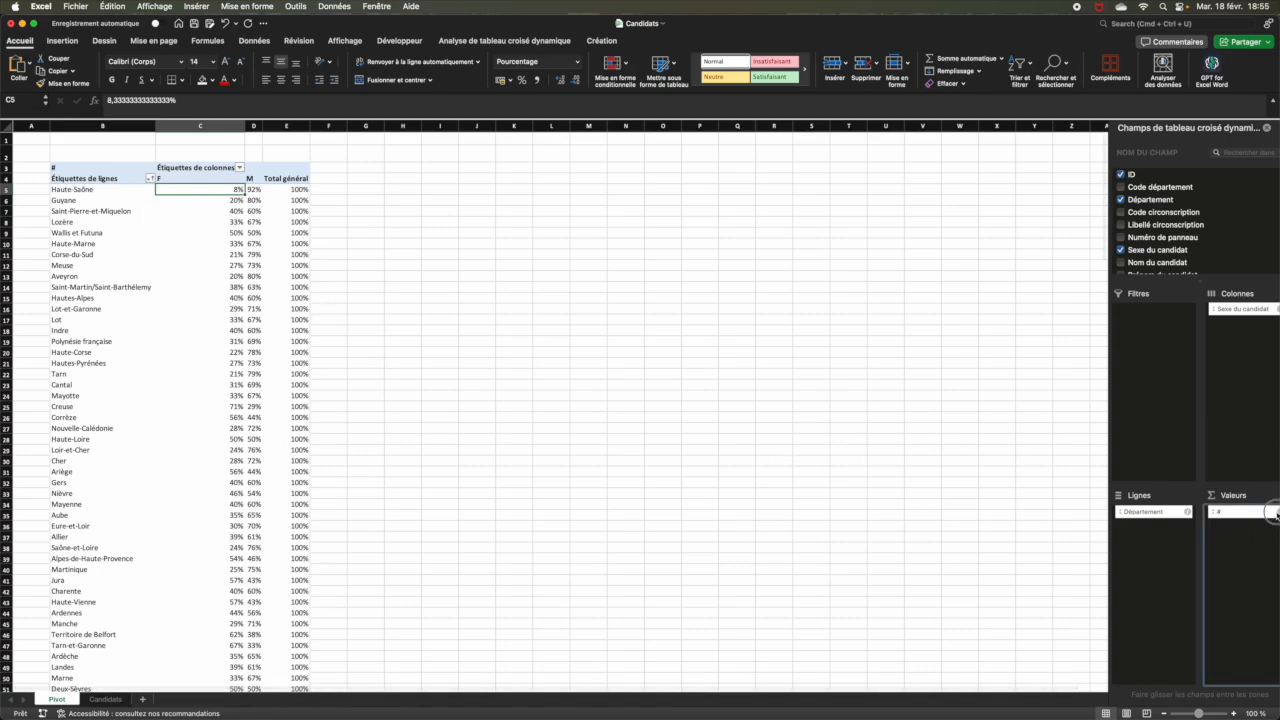
{"action": "left_click", "coordinate": [1147, 369]}
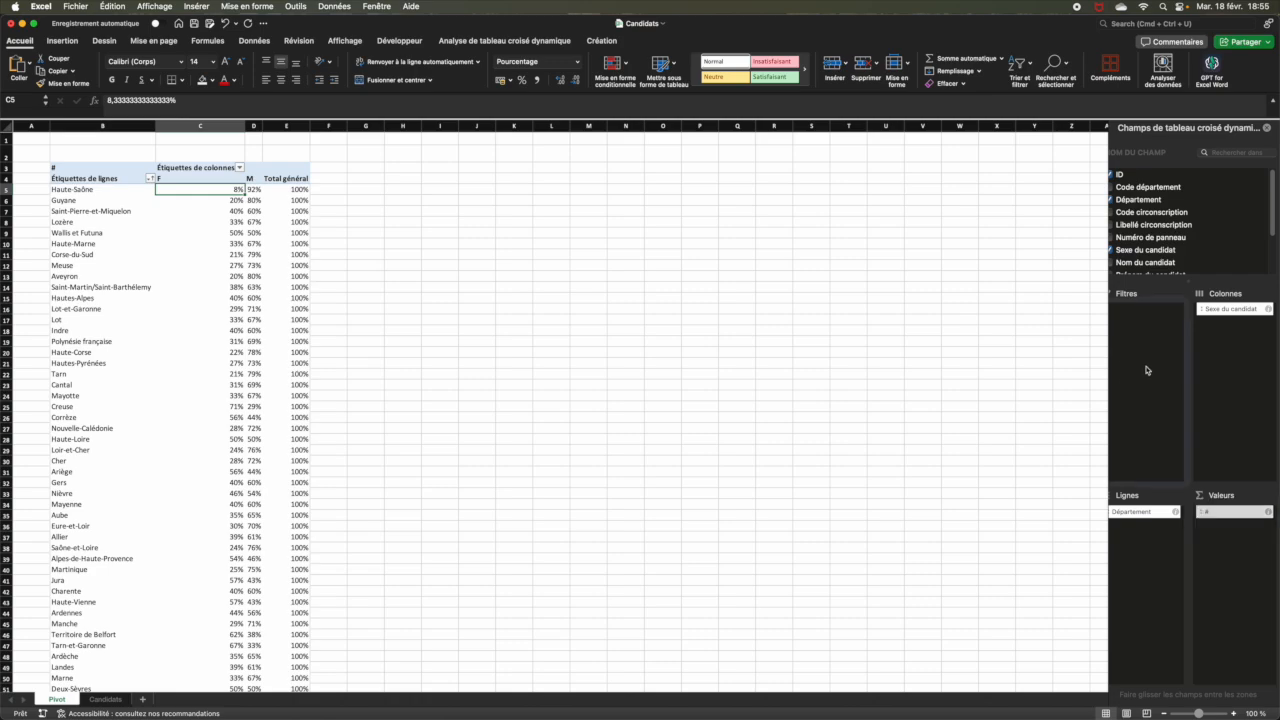
Review the column headers of the source table on the Candidats sheet, going across to Profession.
{"action": "left_click", "coordinate": [105, 699]}
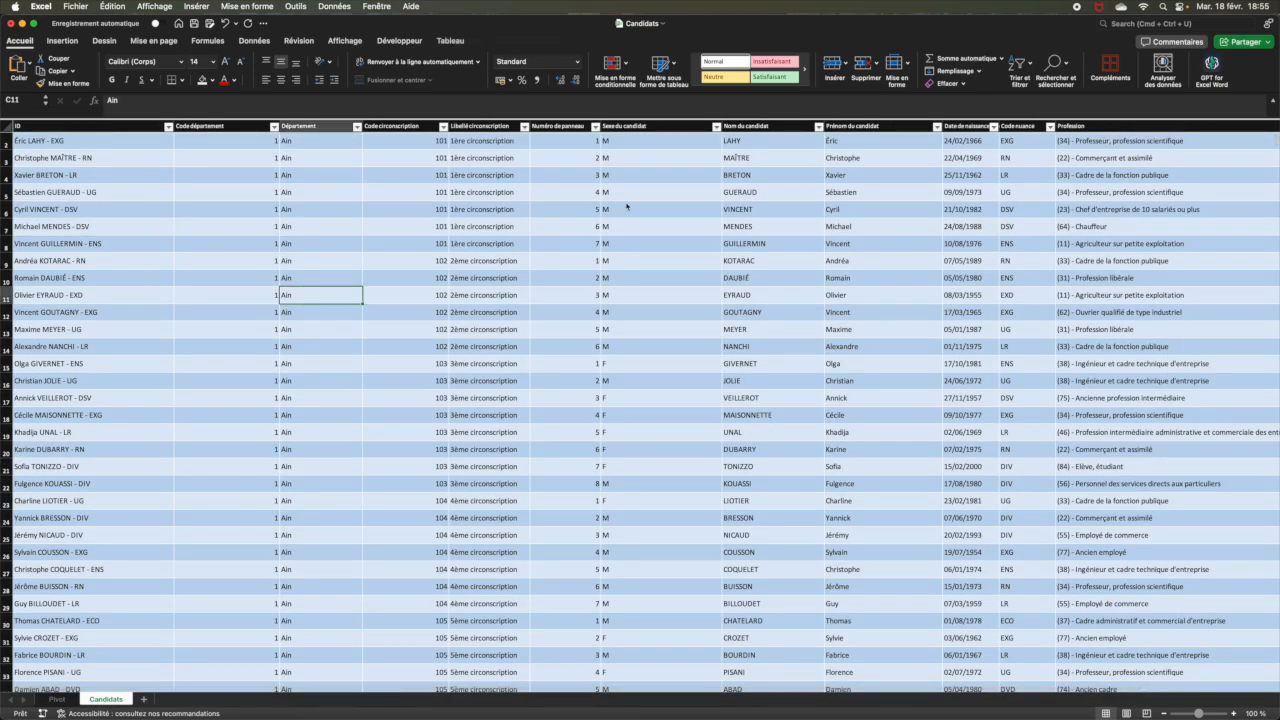
{"action": "key", "text": "Up"}
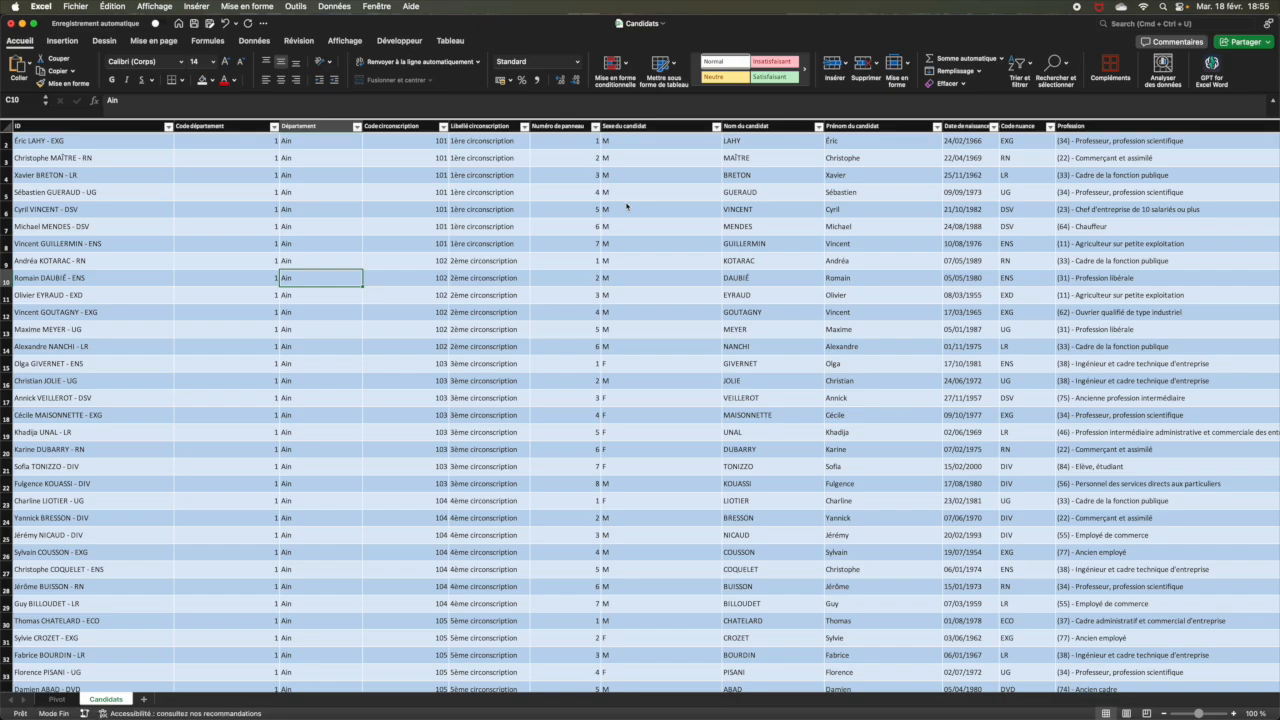
{"action": "key", "text": "ctrl+Up"}
{"action": "key", "text": "Right"}
{"action": "key", "text": "Right"}
{"action": "key", "text": "Right"}
{"action": "key", "text": "Right"}
{"action": "key", "text": "Right"}
{"action": "key", "text": "Right"}
{"action": "key", "text": "Right"}
{"action": "key", "text": "Right"}
{"action": "key", "text": "Right"}
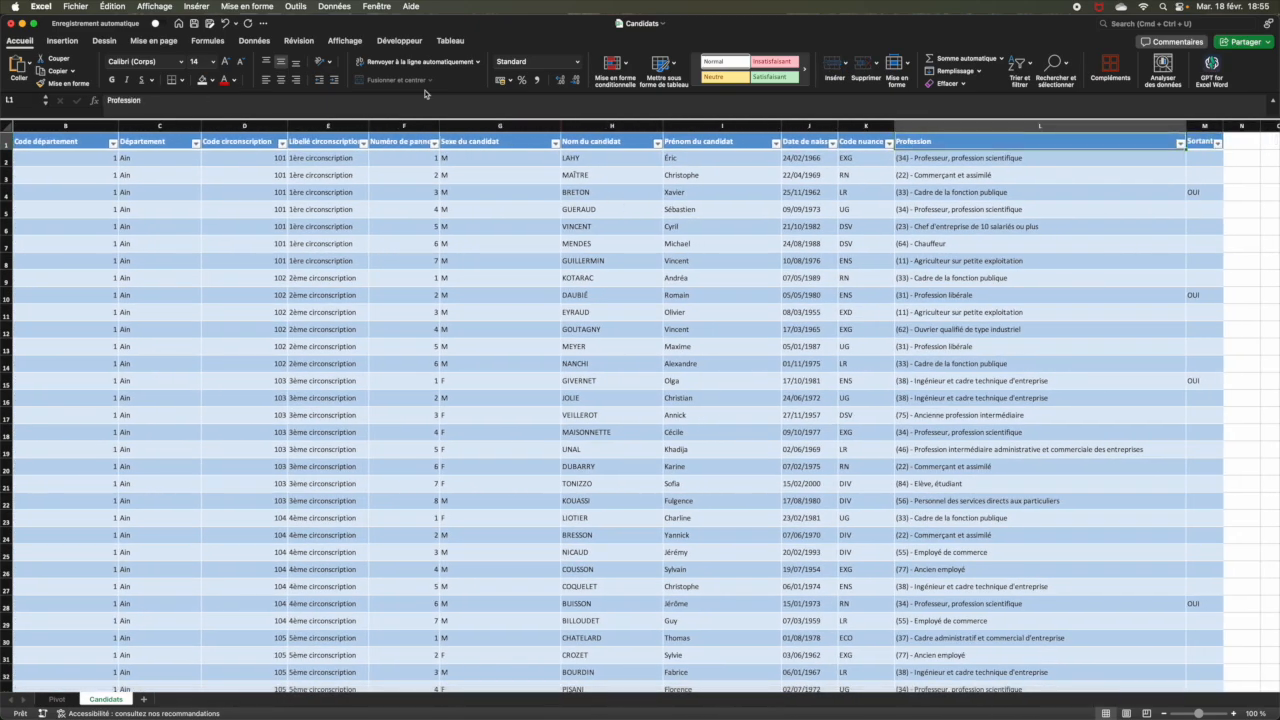
Open the recent workbook "PremierTour par BV".
{"action": "left_click", "coordinate": [75, 6]}
{"action": "mouse_move", "coordinate": [108, 68]}
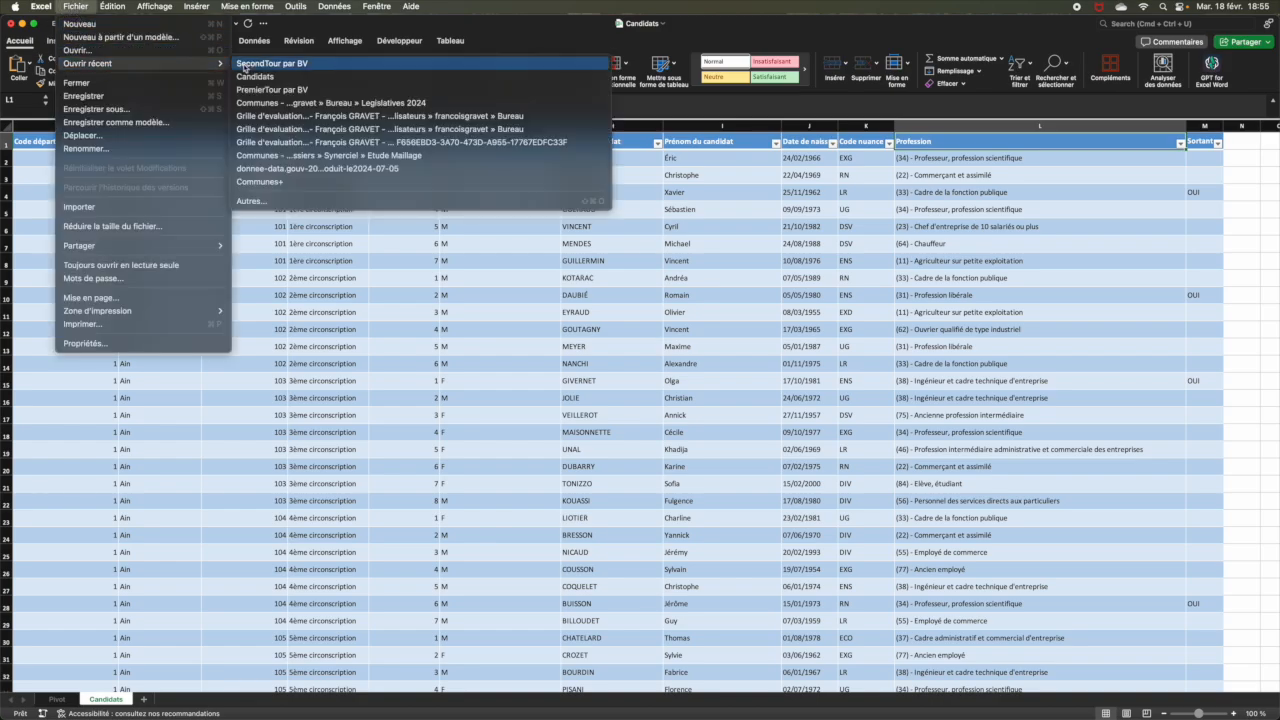
{"action": "left_click", "coordinate": [267, 89]}
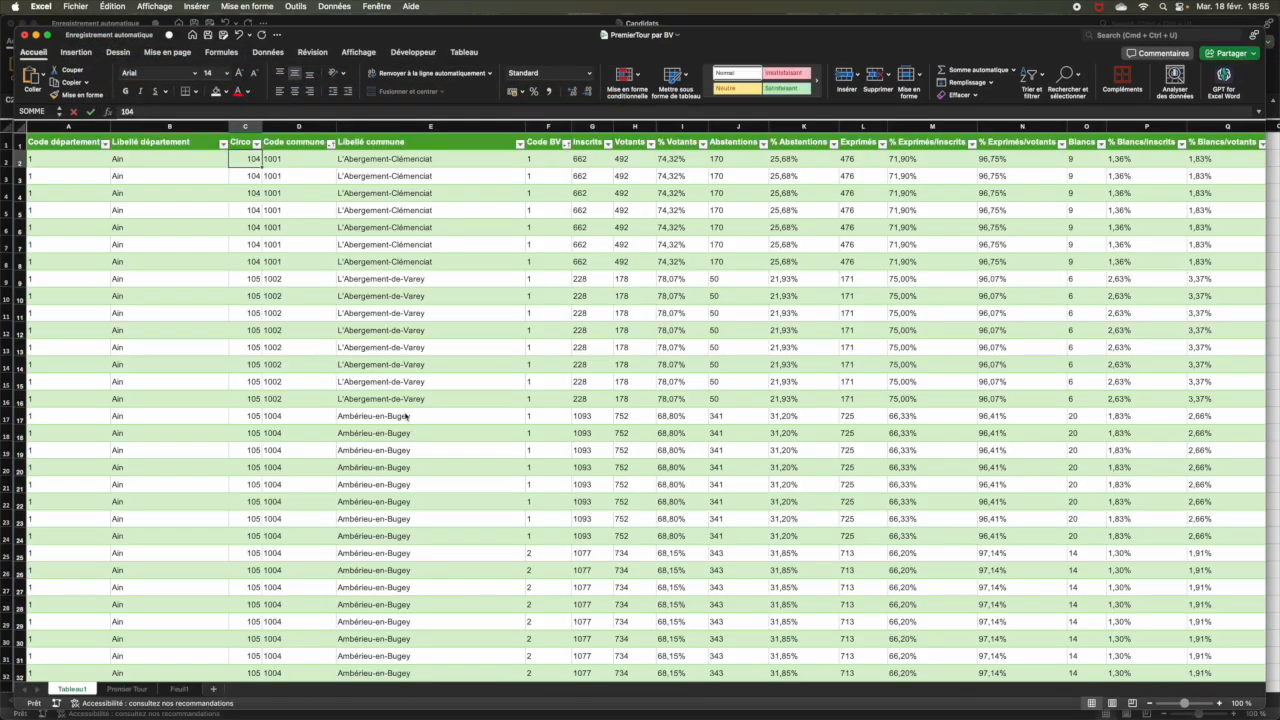
Create a pivot table from Tableau1_1 on a new worksheet and add Libellé département to its values.
{"action": "left_click", "coordinate": [375, 336]}
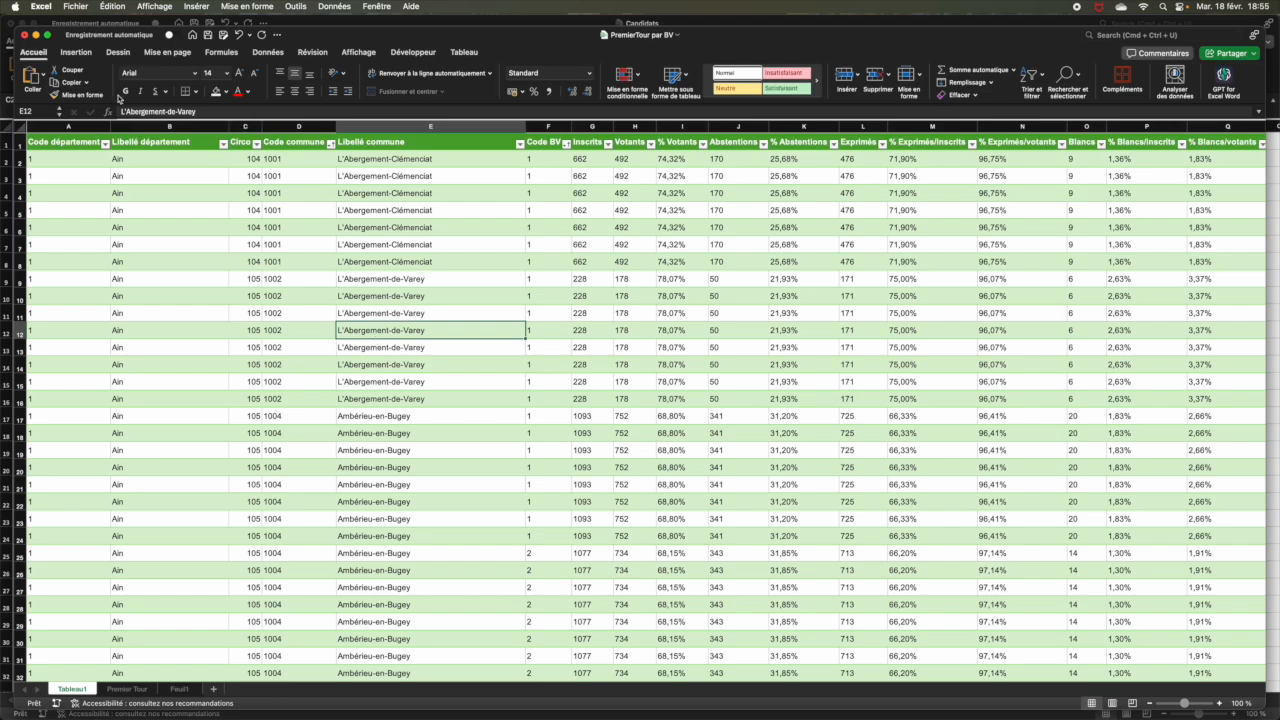
{"action": "left_click", "coordinate": [80, 53]}
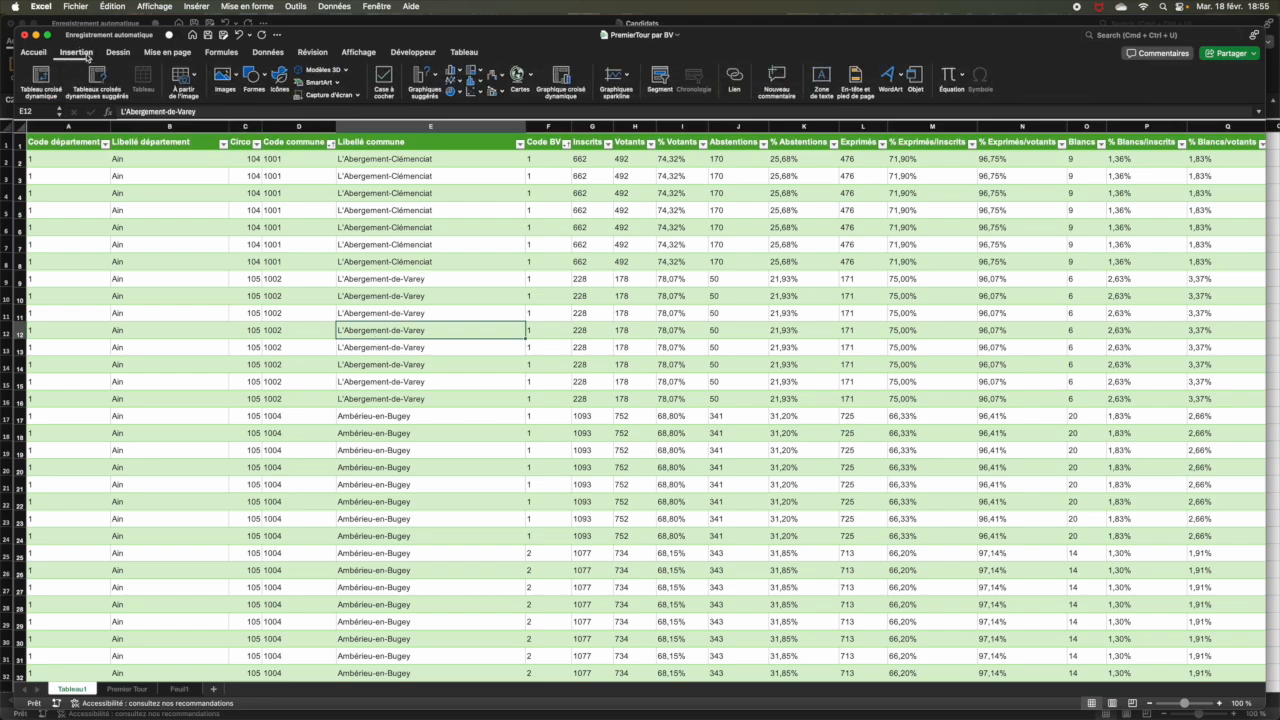
{"action": "left_click", "coordinate": [44, 82]}
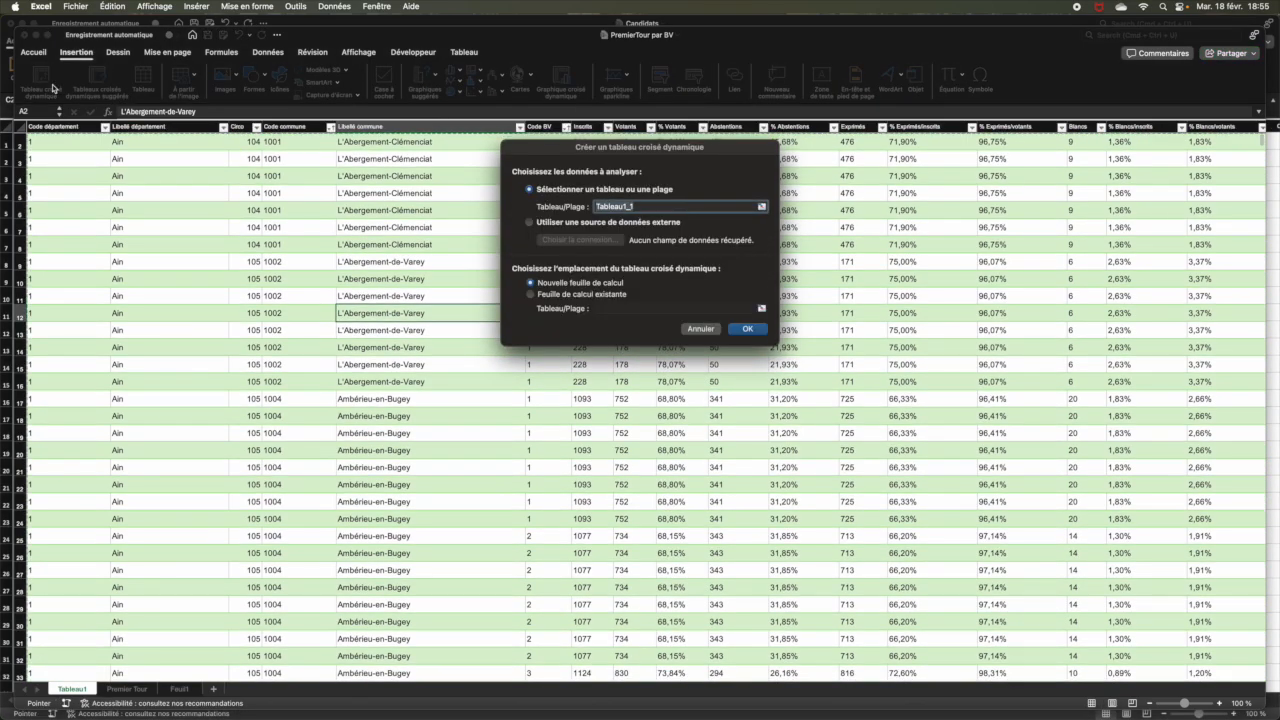
{"action": "left_click", "coordinate": [752, 331]}
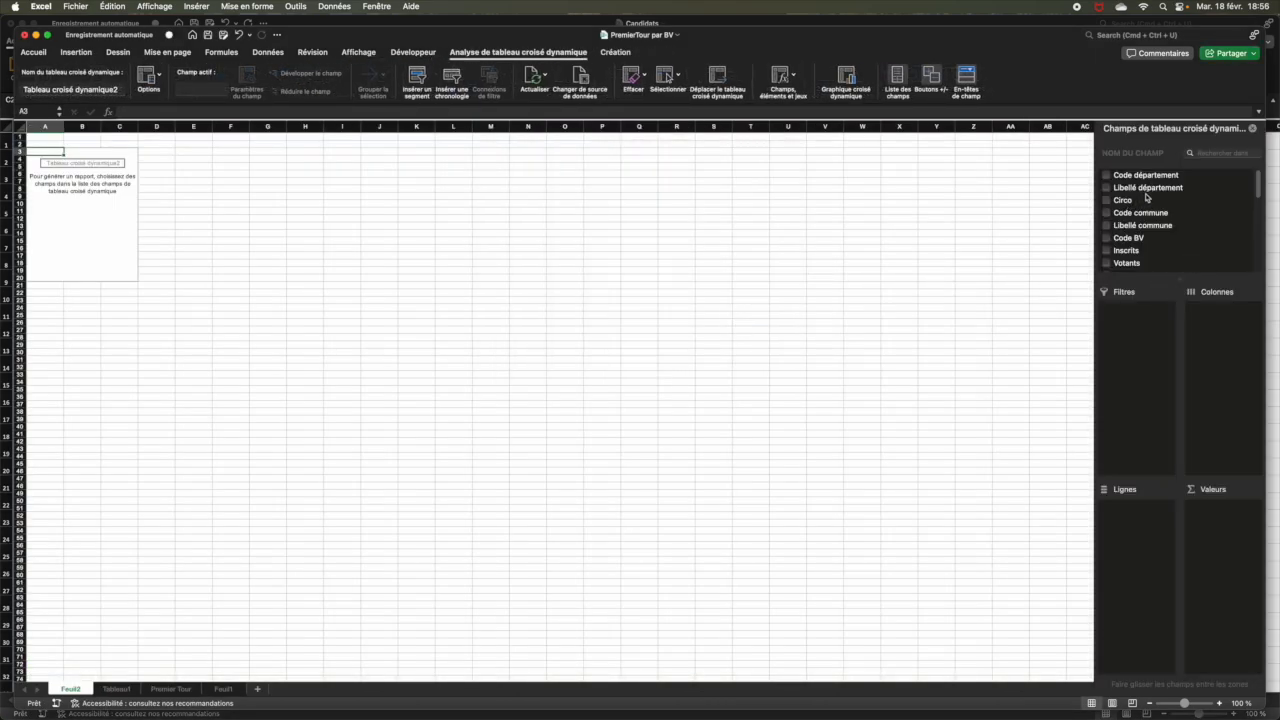
{"action": "left_click_drag", "start_coordinate": [1150, 189], "coordinate": [1223, 520]}
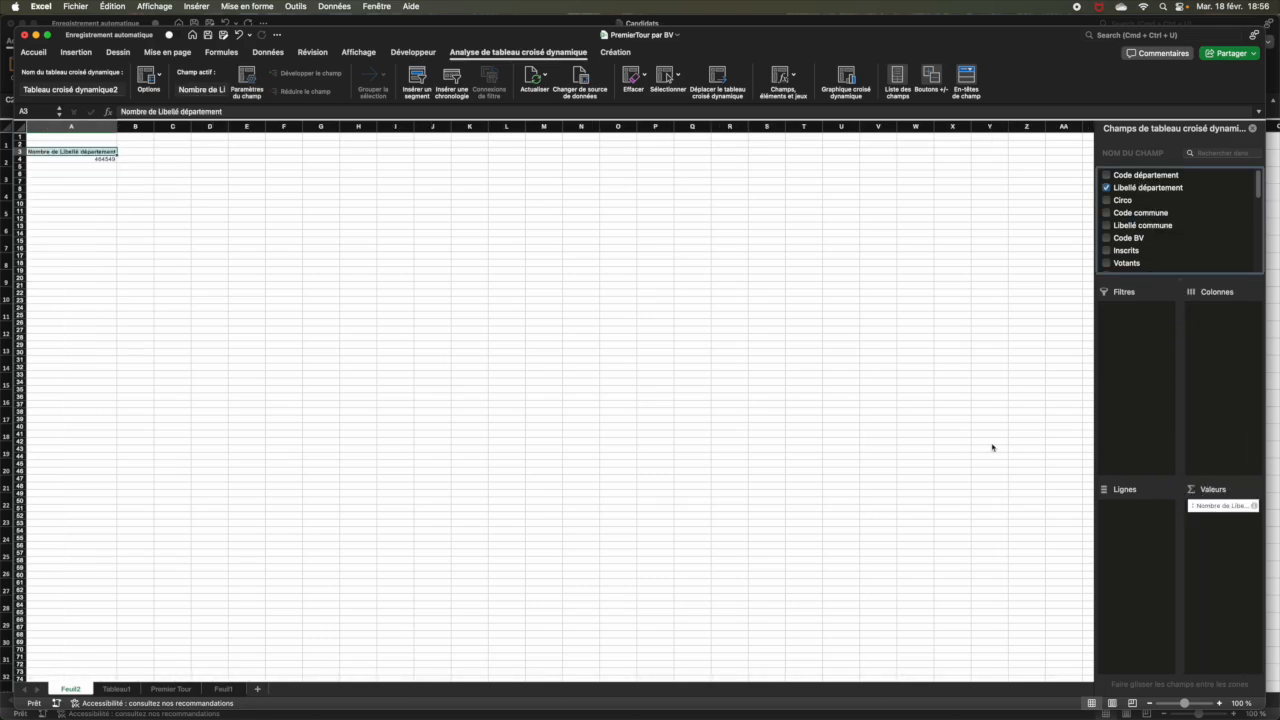
Format the Libellé département count as a number with 0 decimals and a thousands separator, and rename the field "#".
{"action": "left_click", "coordinate": [1256, 507]}
{"action": "left_click", "coordinate": [578, 337]}
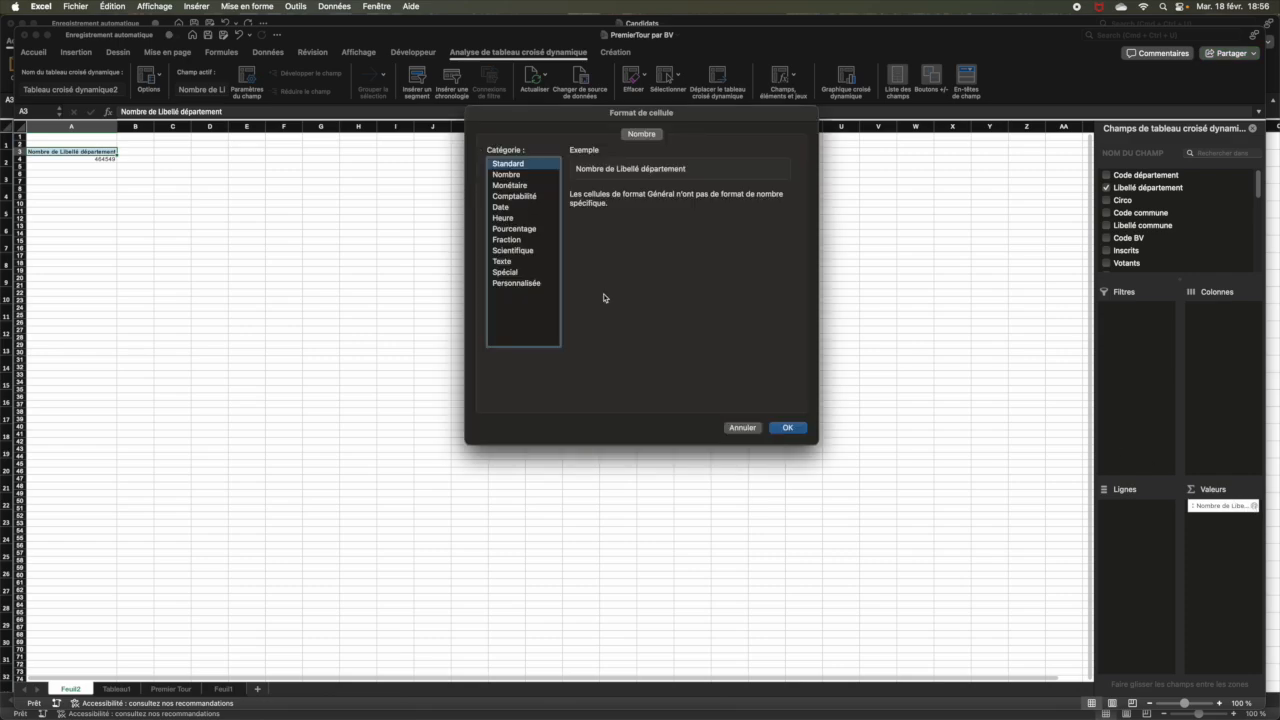
{"action": "left_click", "coordinate": [522, 178]}
{"action": "left_click", "coordinate": [666, 208]}
{"action": "left_click", "coordinate": [680, 198]}
{"action": "left_click", "coordinate": [680, 198]}
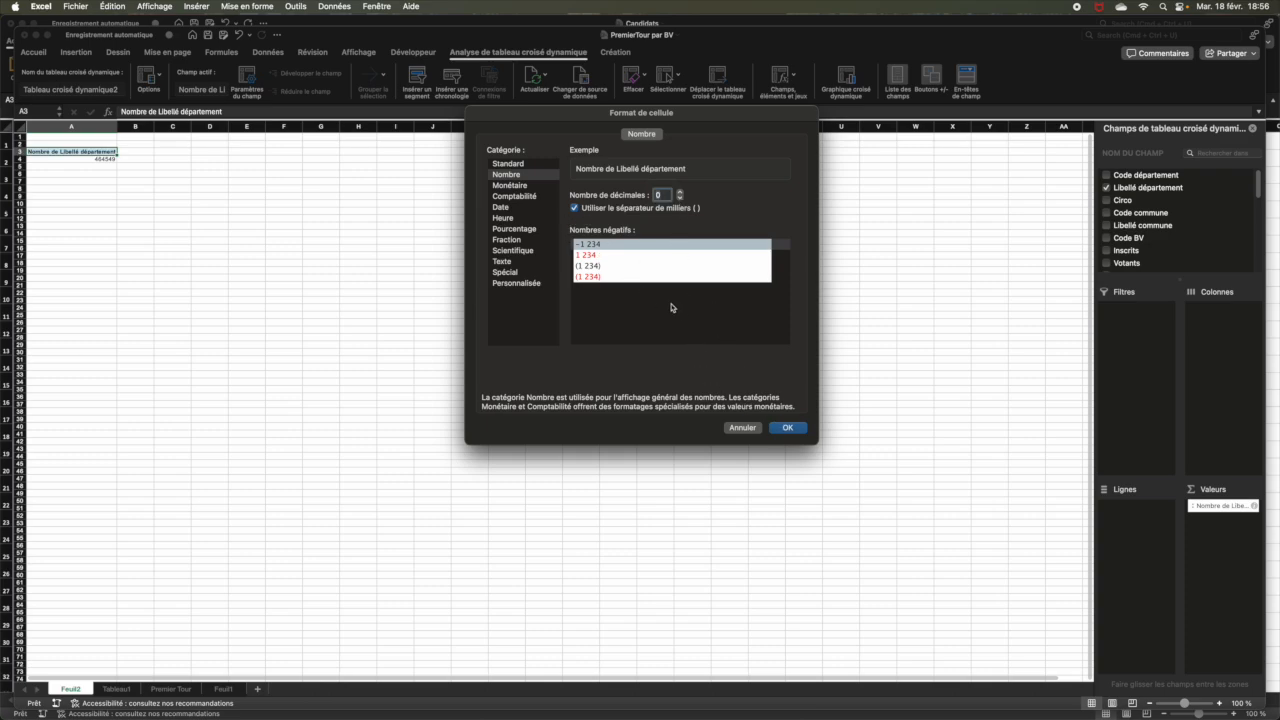
{"action": "left_click", "coordinate": [791, 431]}
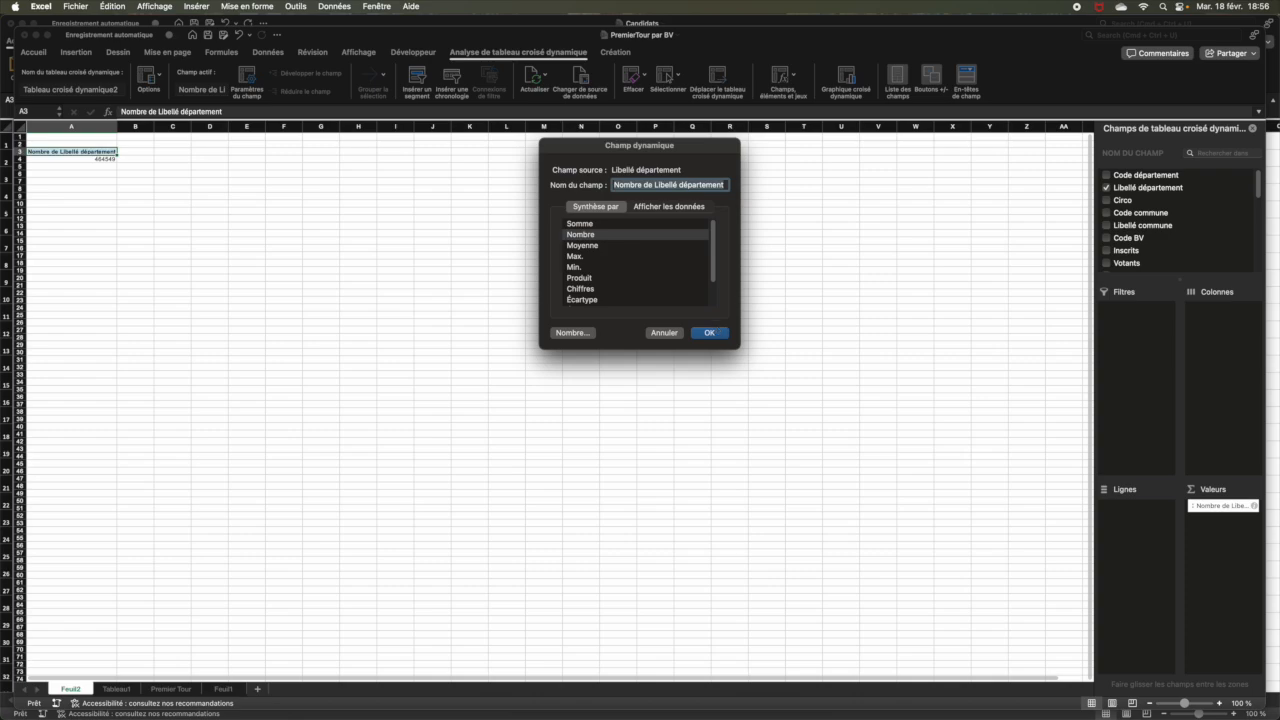
{"action": "type", "text": "#"}
{"action": "left_click", "coordinate": [716, 334]}
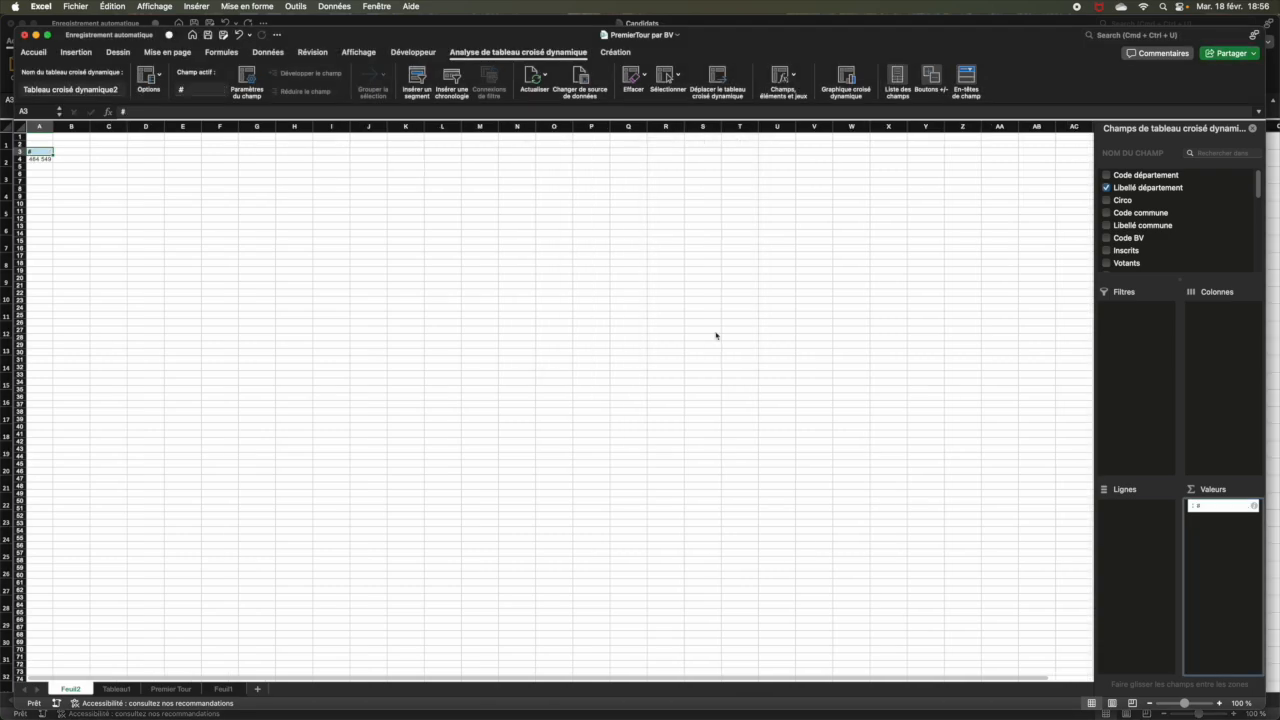
Set the row height of the entire pivot sheet to 30.
{"action": "right_click", "coordinate": [31, 131]}
{"action": "left_click", "coordinate": [50, 221]}
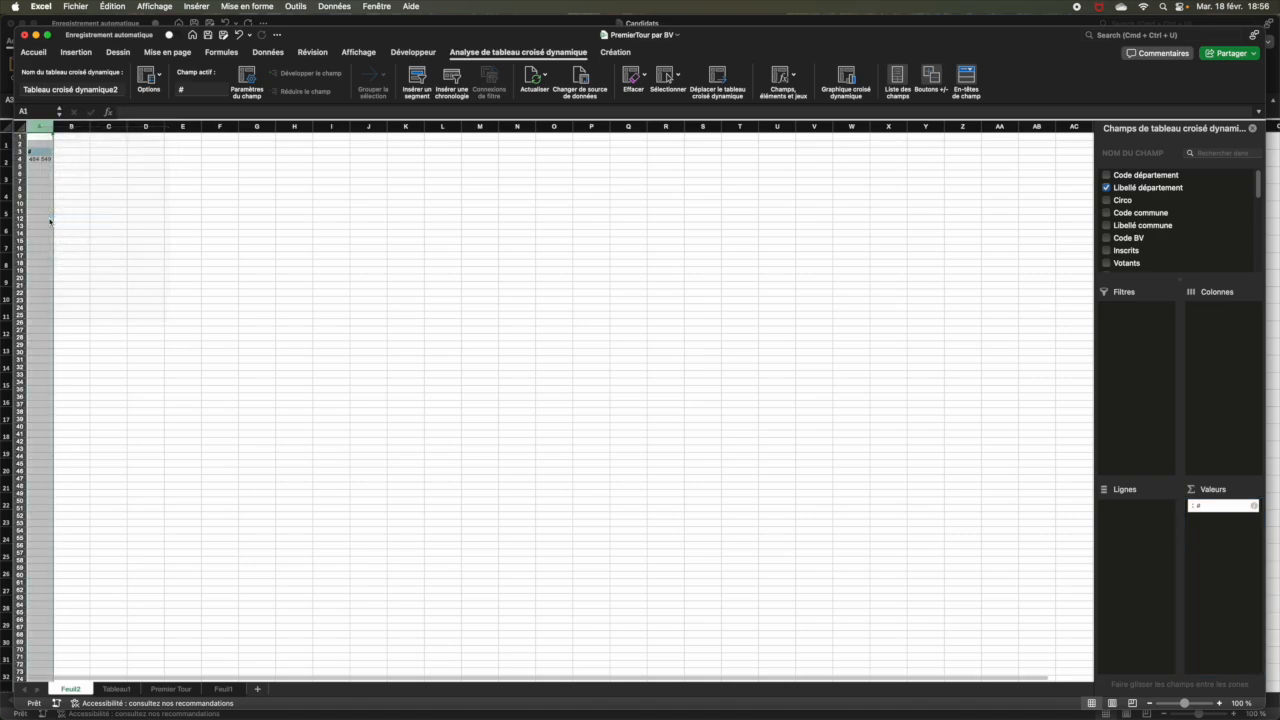
{"action": "left_click", "coordinate": [22, 127]}
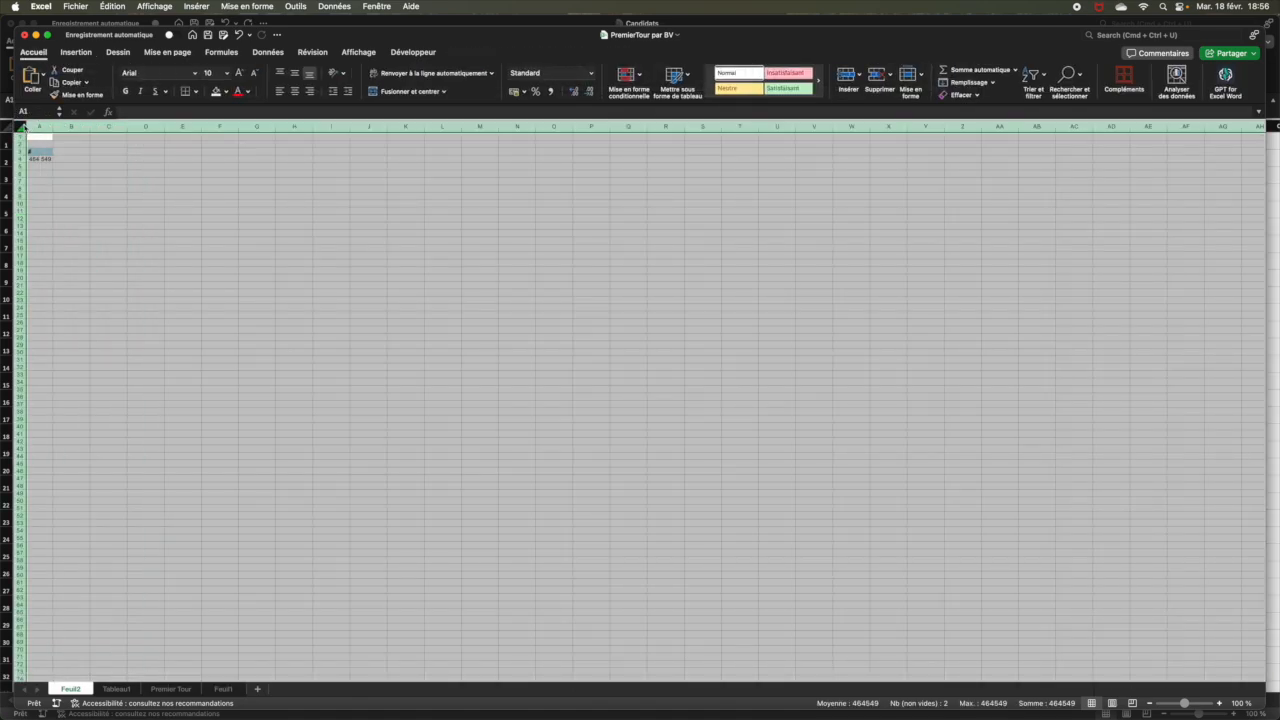
{"action": "right_click", "coordinate": [21, 140]}
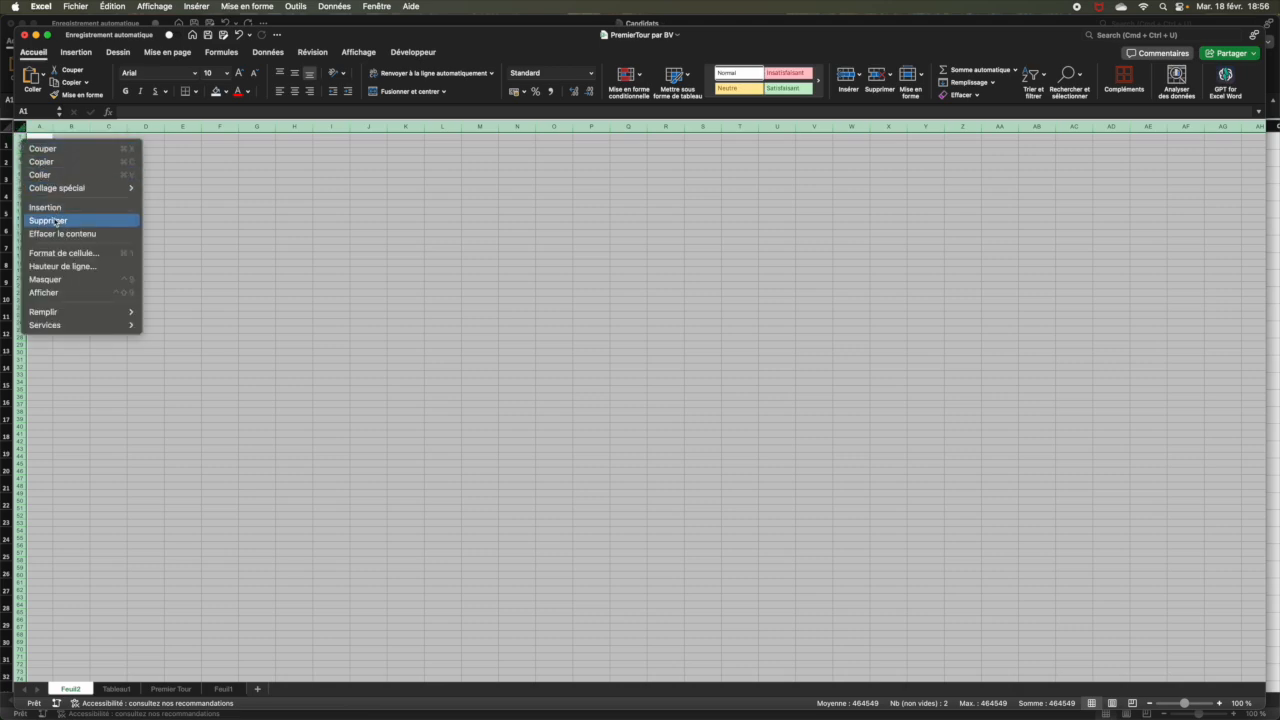
{"action": "left_click", "coordinate": [57, 268]}
{"action": "type", "text": "30"}
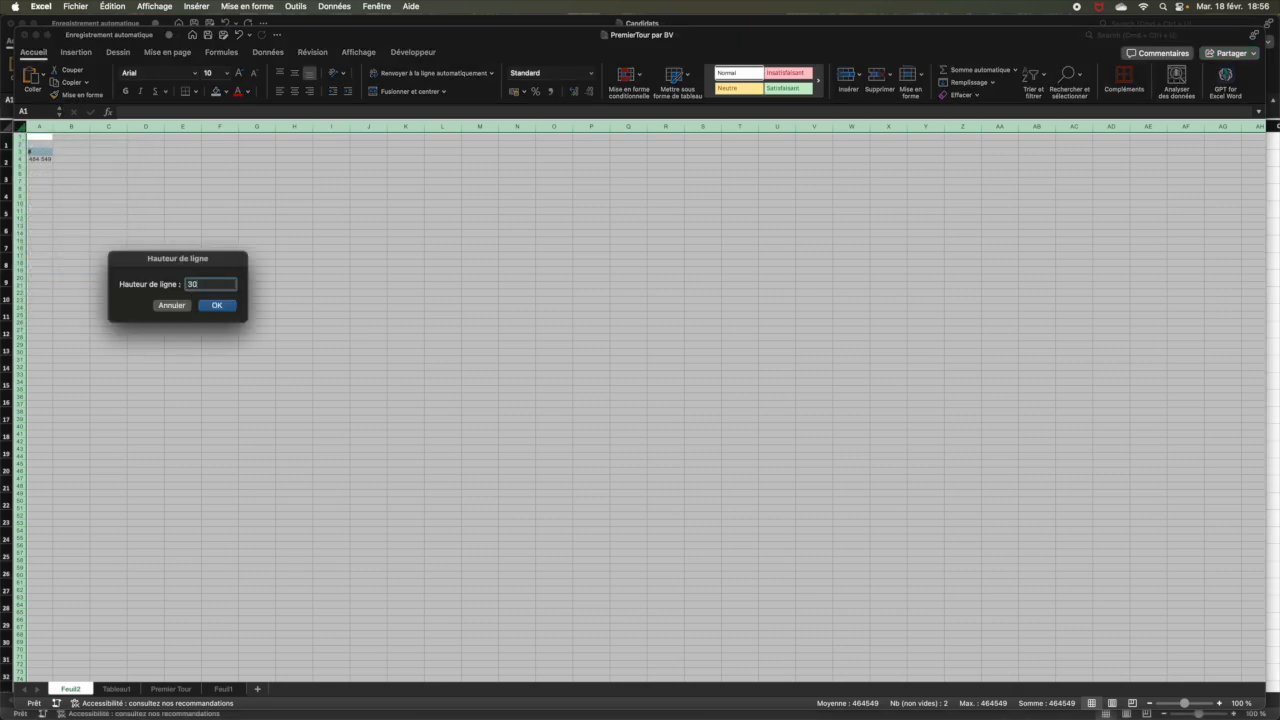
{"action": "key", "text": "Return"}
Centre all cells of the sheet vertically and set their font size to 14.
{"action": "left_click", "coordinate": [295, 73]}
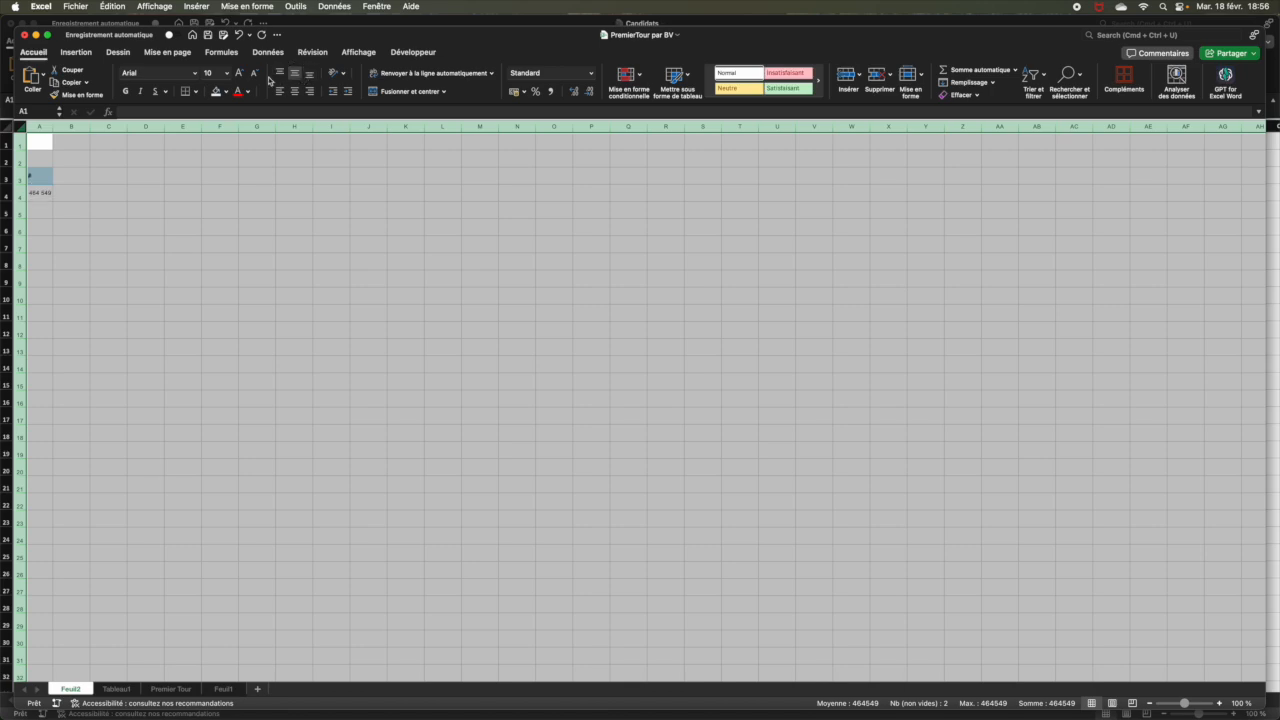
{"action": "left_click", "coordinate": [233, 76]}
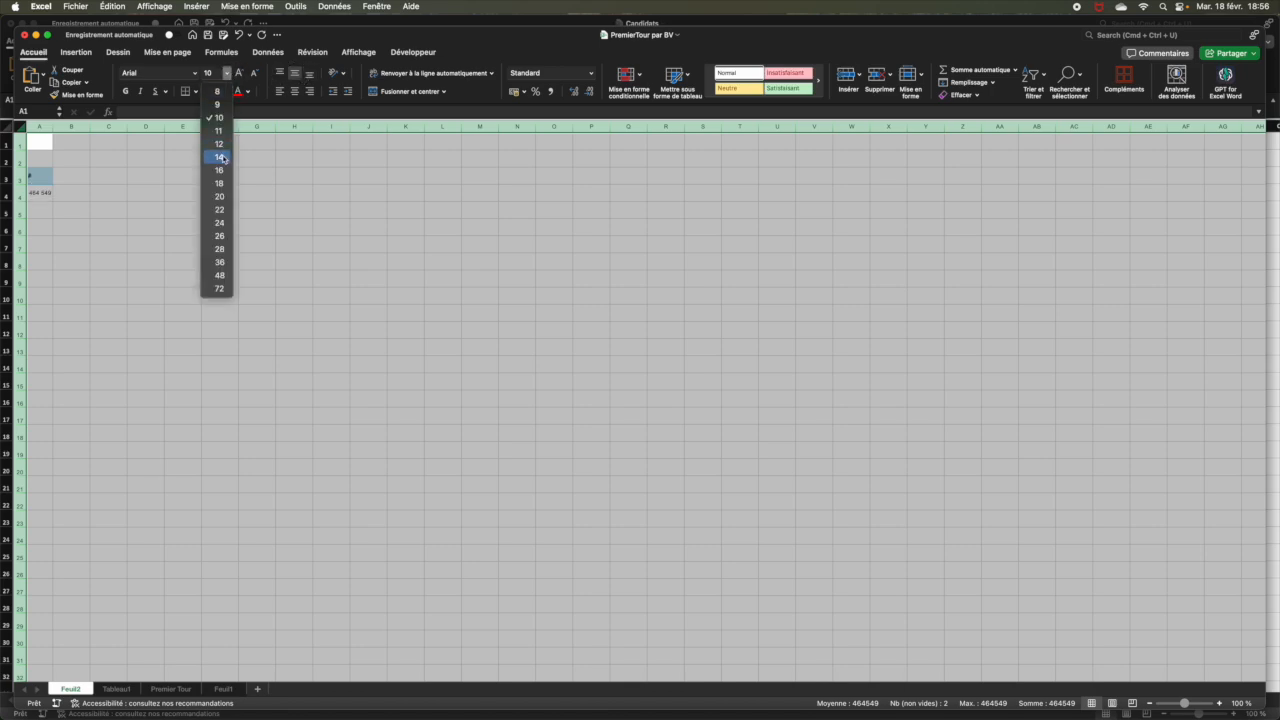
{"action": "left_click", "coordinate": [227, 157]}
{"action": "left_click", "coordinate": [191, 178]}
Insert a blank column before the pivot table and select the table's count cell.
{"action": "right_click", "coordinate": [45, 127]}
{"action": "left_click", "coordinate": [68, 193]}
{"action": "left_click", "coordinate": [218, 194]}
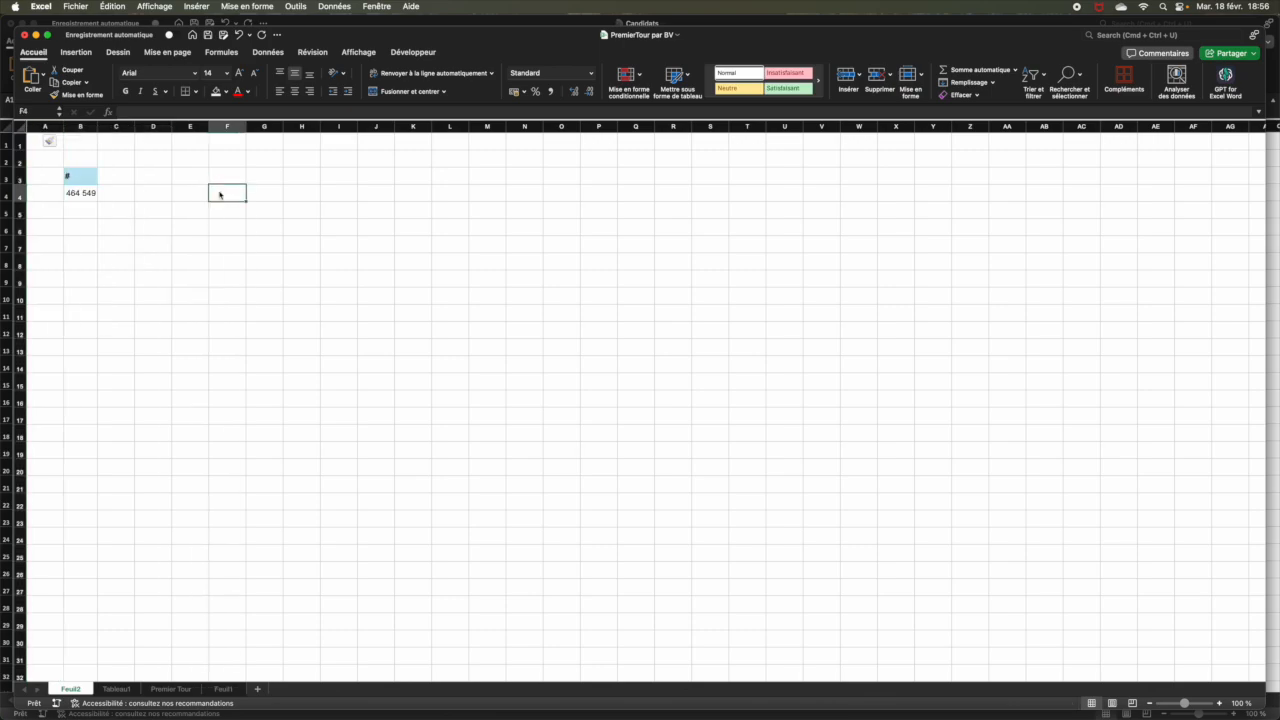
{"action": "left_click", "coordinate": [89, 197]}
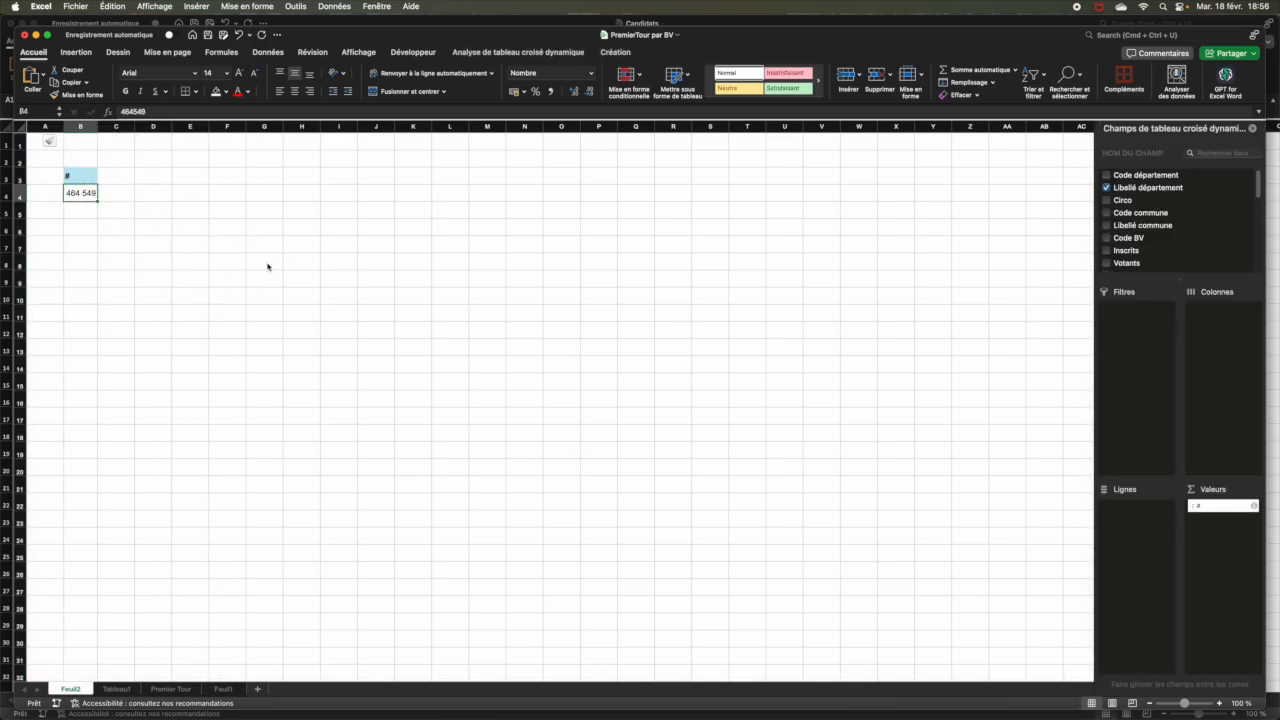
Review the columns of the source data on the Tableau1 sheet, from Code département across to the last candidate columns.
{"action": "left_click", "coordinate": [116, 689]}
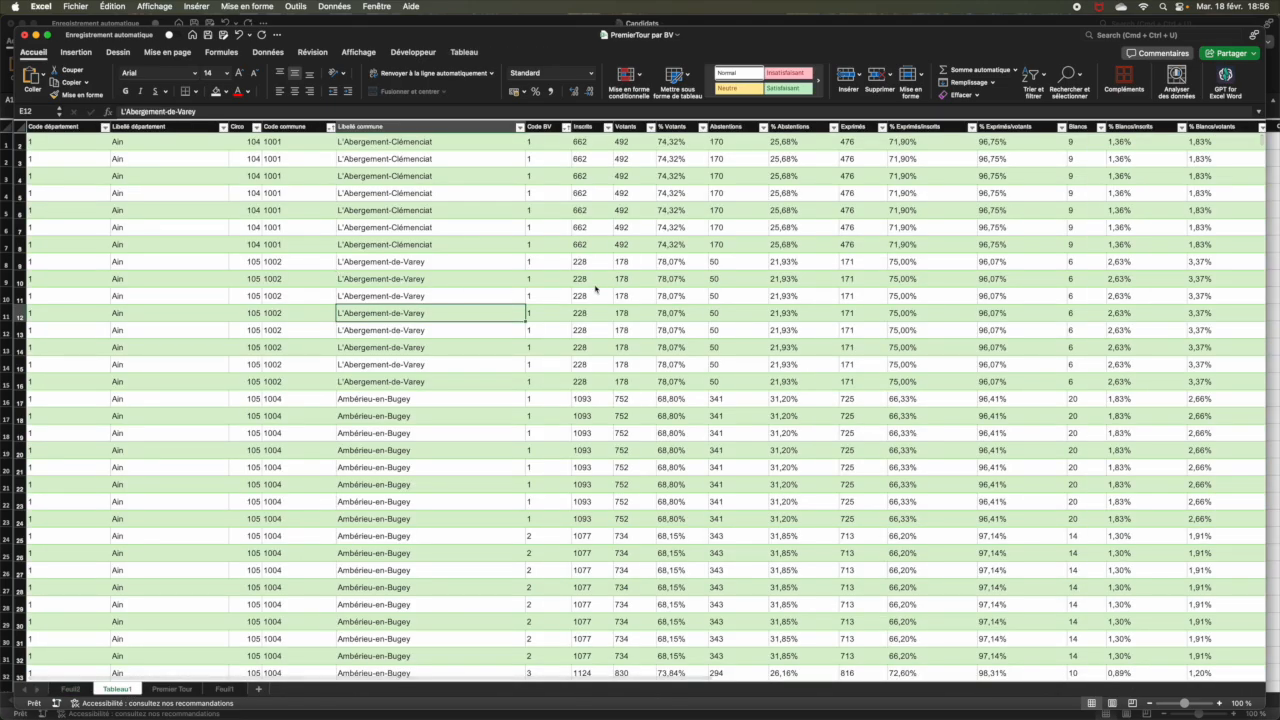
{"action": "key", "text": "Right"}
{"action": "key", "text": "Right"}
{"action": "key", "text": "Right"}
{"action": "key", "text": "Right"}
{"action": "key", "text": "Right"}
{"action": "key", "text": "Right"}
{"action": "key", "text": "Right"}
{"action": "key", "text": "Right"}
{"action": "key", "text": "Right"}
{"action": "key", "text": "Right"}
{"action": "key", "text": "Right"}
{"action": "key", "text": "Right"}
{"action": "key", "text": "Right"}
{"action": "key", "text": "Right"}
{"action": "key", "text": "Right"}
{"action": "key", "text": "Right"}
{"action": "key", "text": "Right"}
{"action": "key", "text": "Right"}
{"action": "key", "text": "Right"}
{"action": "key", "text": "Right"}
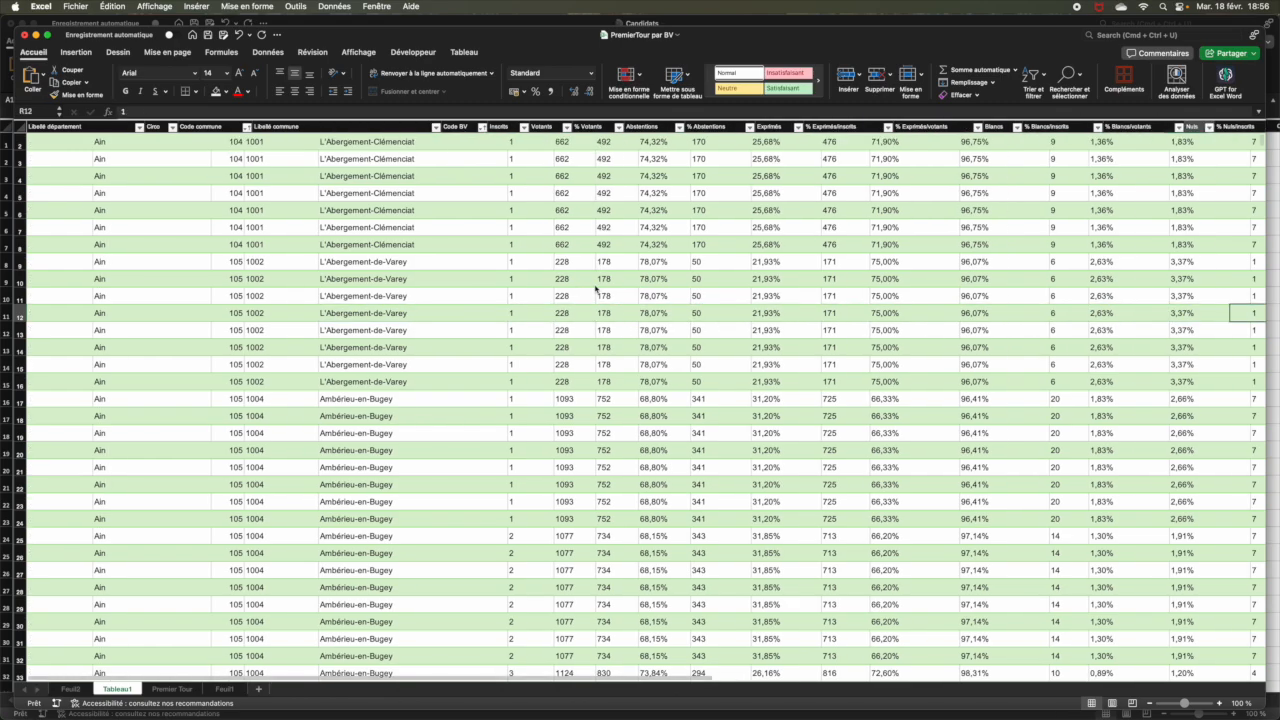
{"action": "key", "text": "Right"}
{"action": "key", "text": "Right"}
{"action": "key", "text": "Right"}
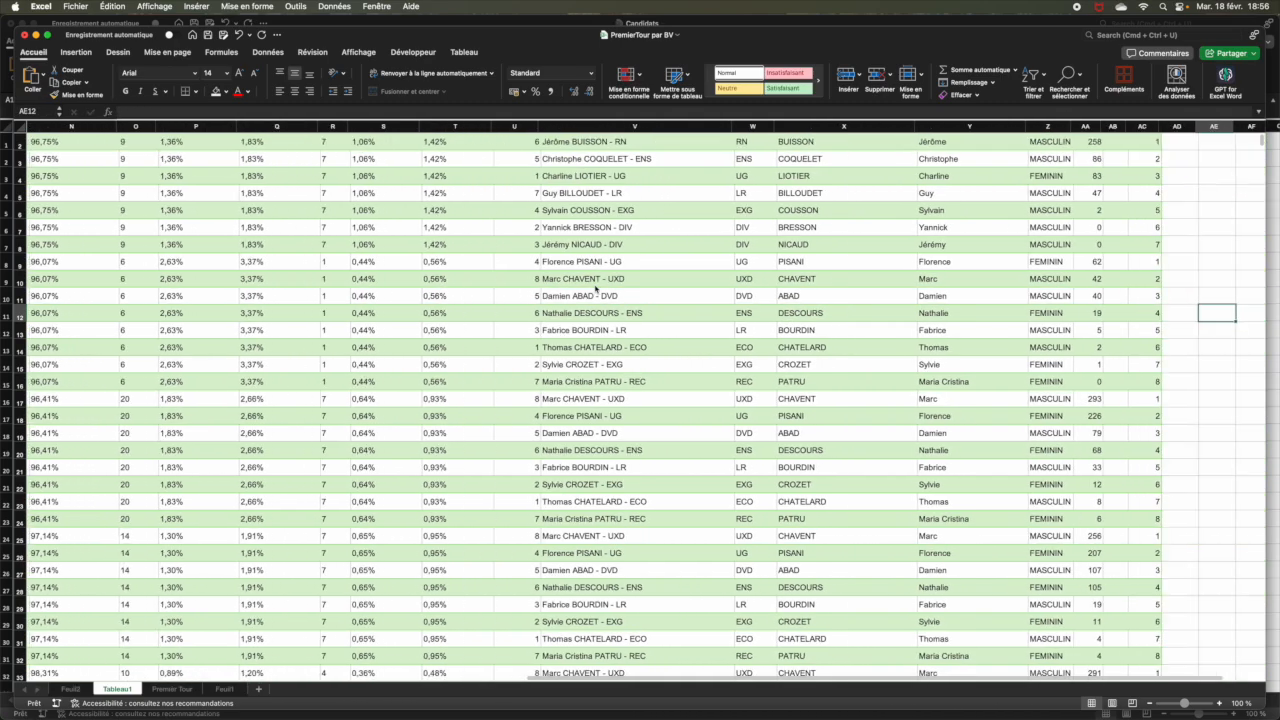
{"action": "scroll", "coordinate": [596, 289], "scroll_direction": "left", "scroll_amount": 10}
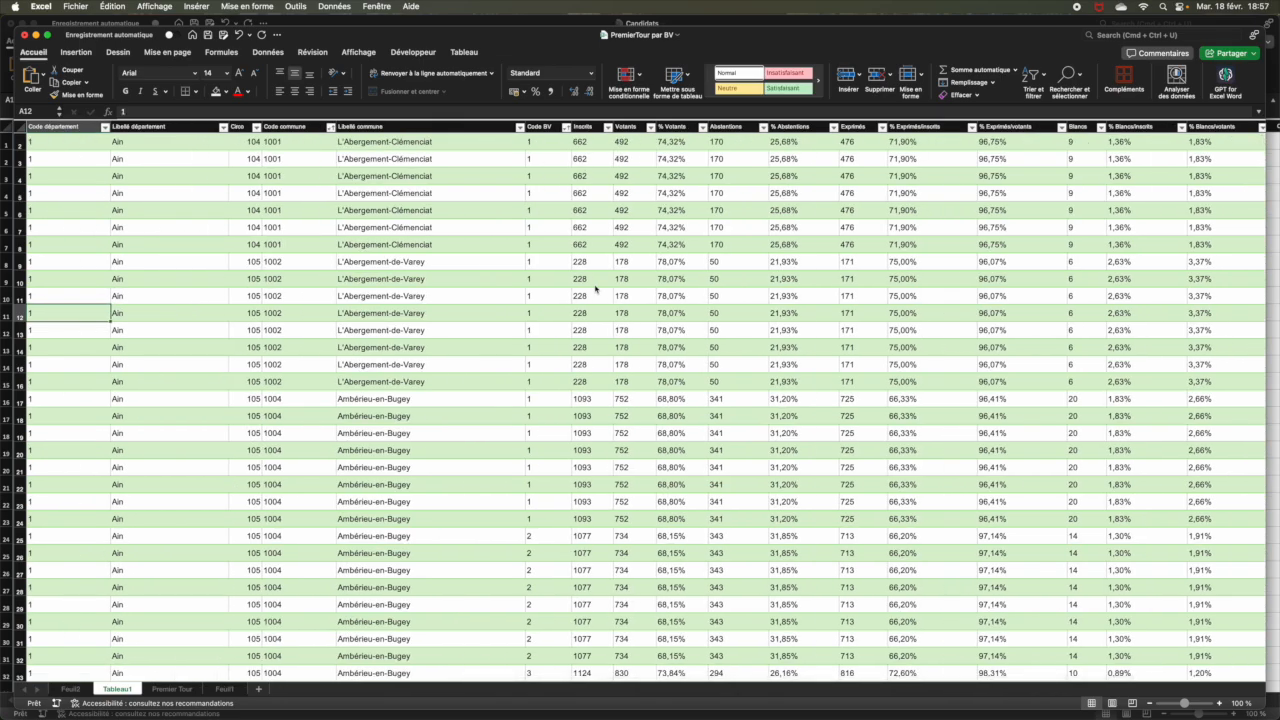
Rename the pivot table sheet Feuil2 as "Pivot".
{"action": "left_click", "coordinate": [72, 689]}
{"action": "double_click", "coordinate": [74, 689]}
{"action": "type", "text": "Pivot"}
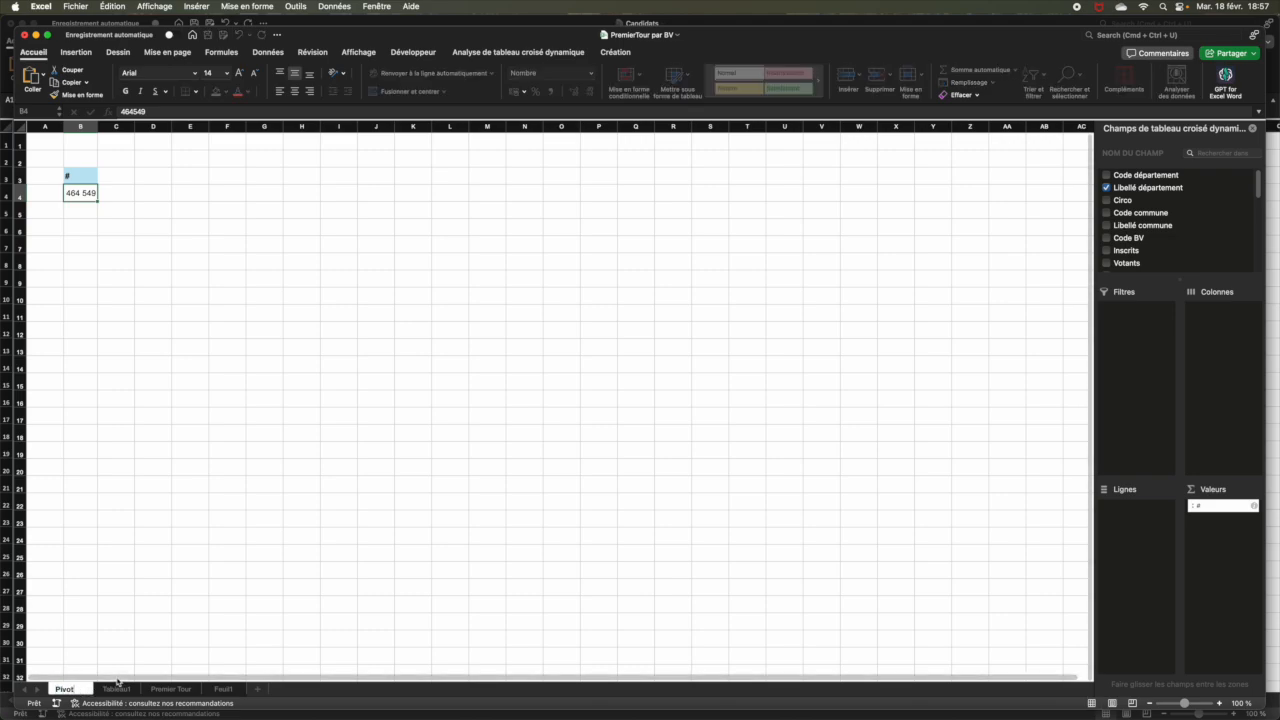
{"action": "key", "text": "Return"}
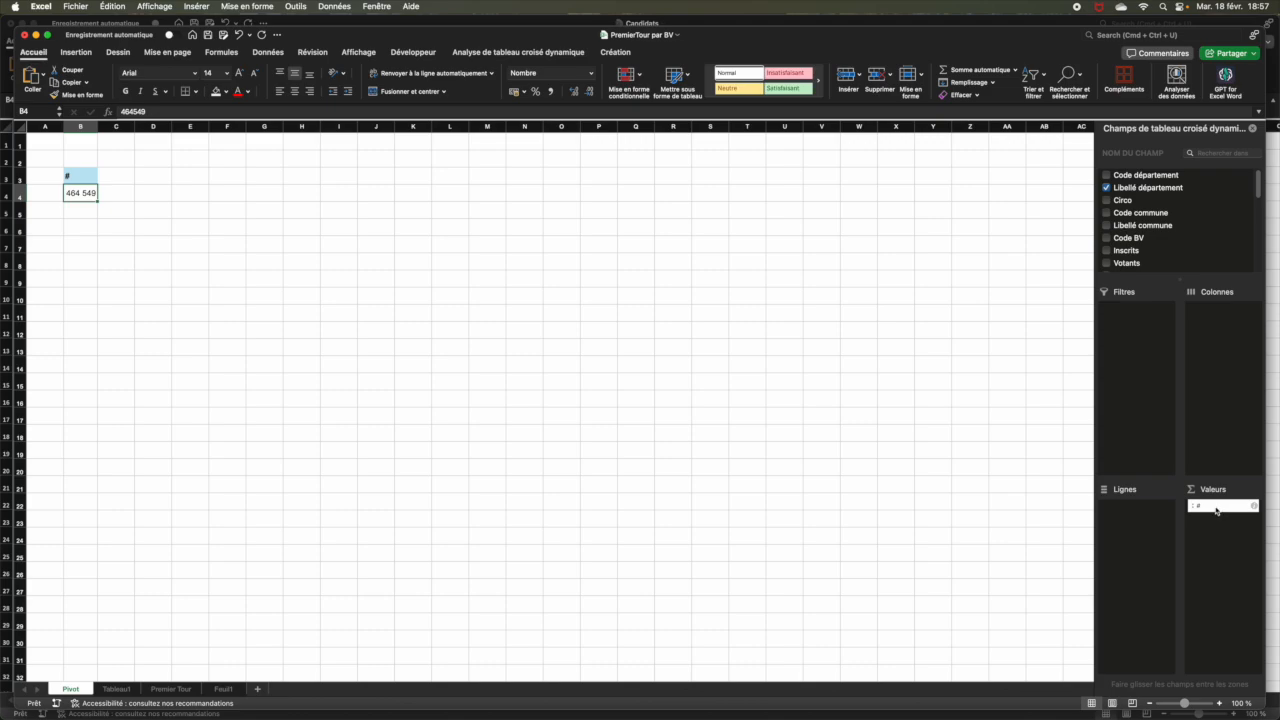
Remove the department count from the pivot table and add the sum of Voix to its values.
{"action": "mouse_move", "coordinate": [1259, 200]}
{"action": "left_mouse_down"}
{"action": "mouse_move", "coordinate": [1256, 241]}
{"action": "mouse_move", "coordinate": [1256, 225]}
{"action": "left_mouse_up"}
{"action": "left_click_drag", "start_coordinate": [1211, 507], "coordinate": [1135, 320]}
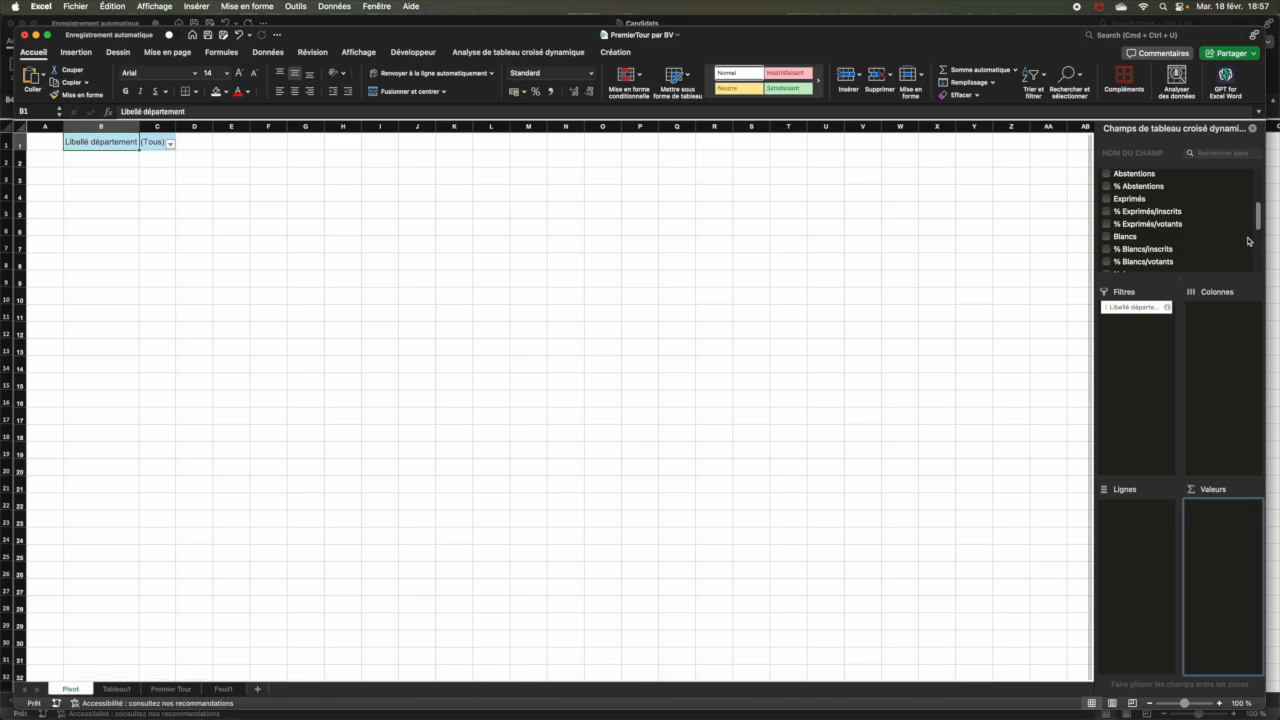
{"action": "left_click_drag", "start_coordinate": [1130, 307], "coordinate": [1200, 255]}
{"action": "left_click_drag", "start_coordinate": [1257, 218], "coordinate": [1255, 268]}
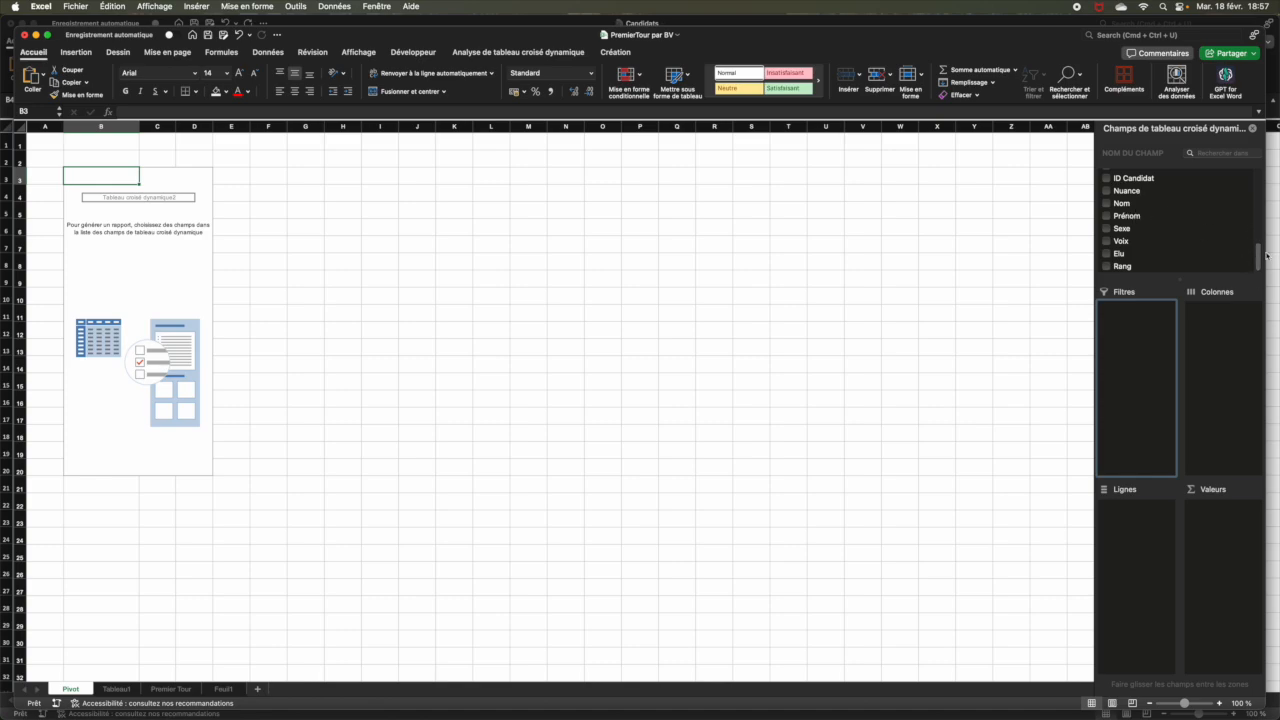
{"action": "left_click_drag", "start_coordinate": [1259, 257], "coordinate": [1257, 254]}
{"action": "left_click_drag", "start_coordinate": [1136, 250], "coordinate": [1233, 536]}
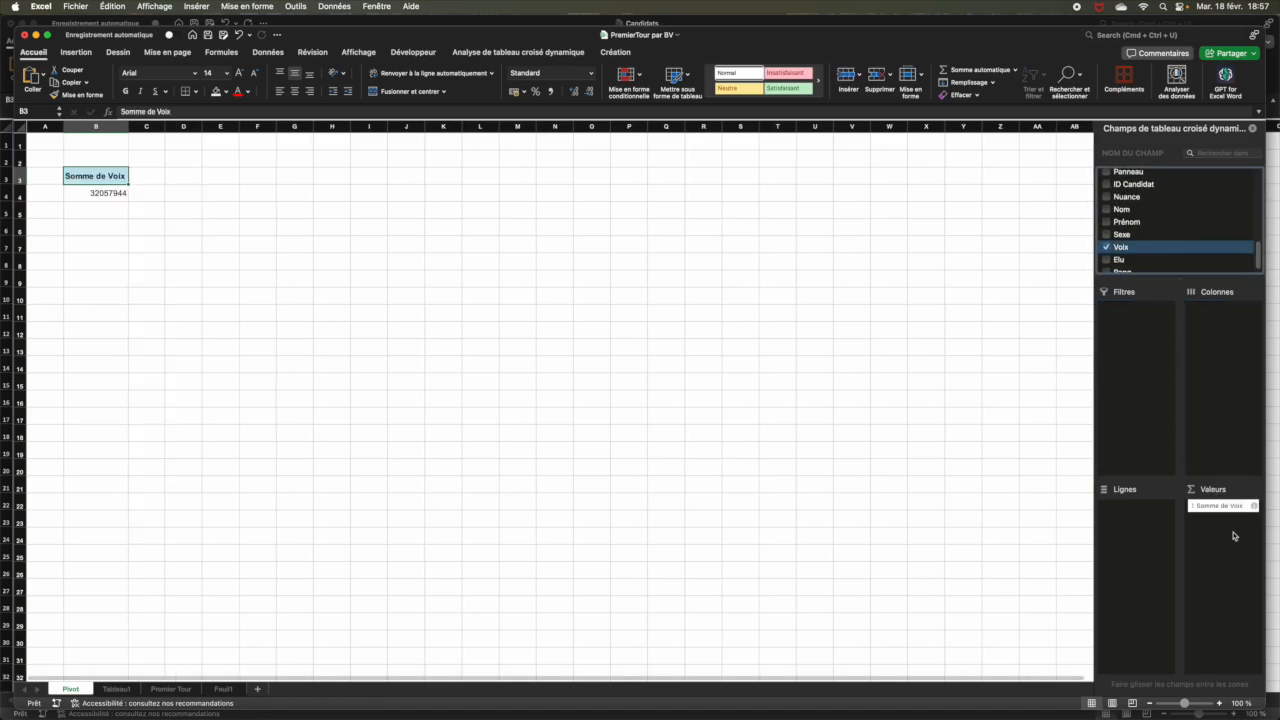
{"action": "left_click", "coordinate": [103, 193]}
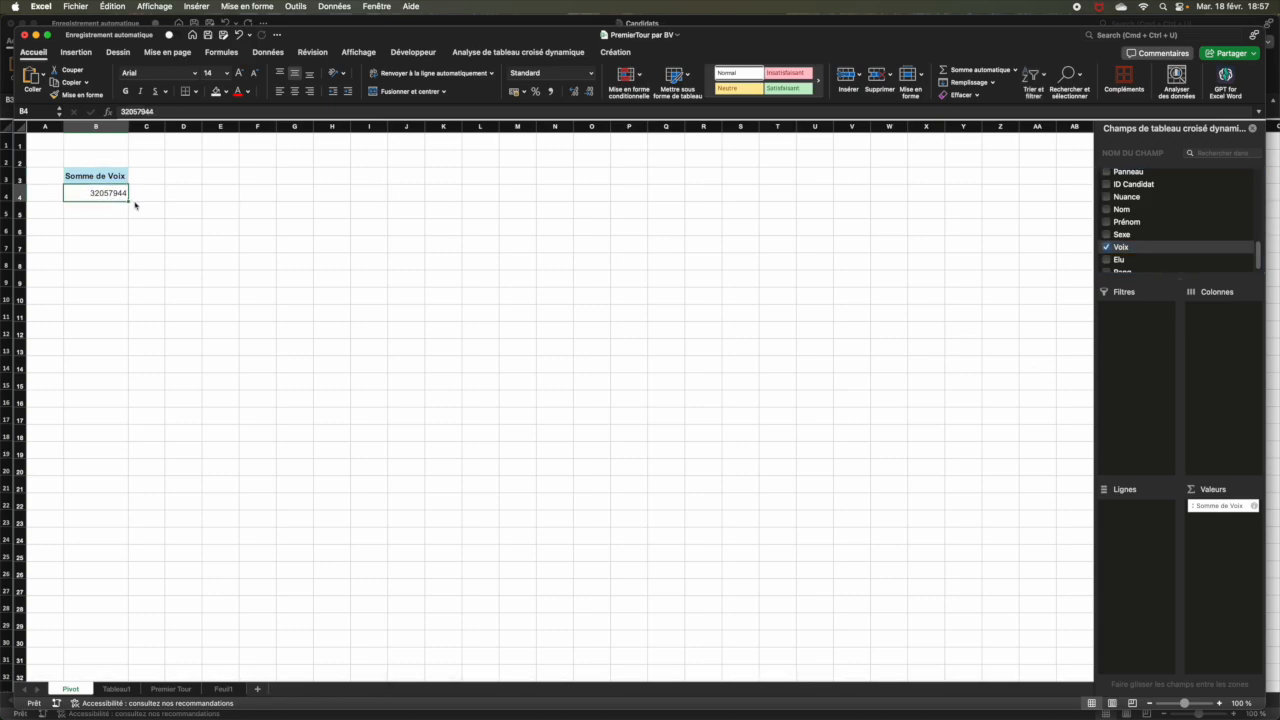
Format Somme de Voix as a number with 0 decimals and a thousands separator.
{"action": "left_click", "coordinate": [1255, 507]}
{"action": "left_click", "coordinate": [572, 337]}
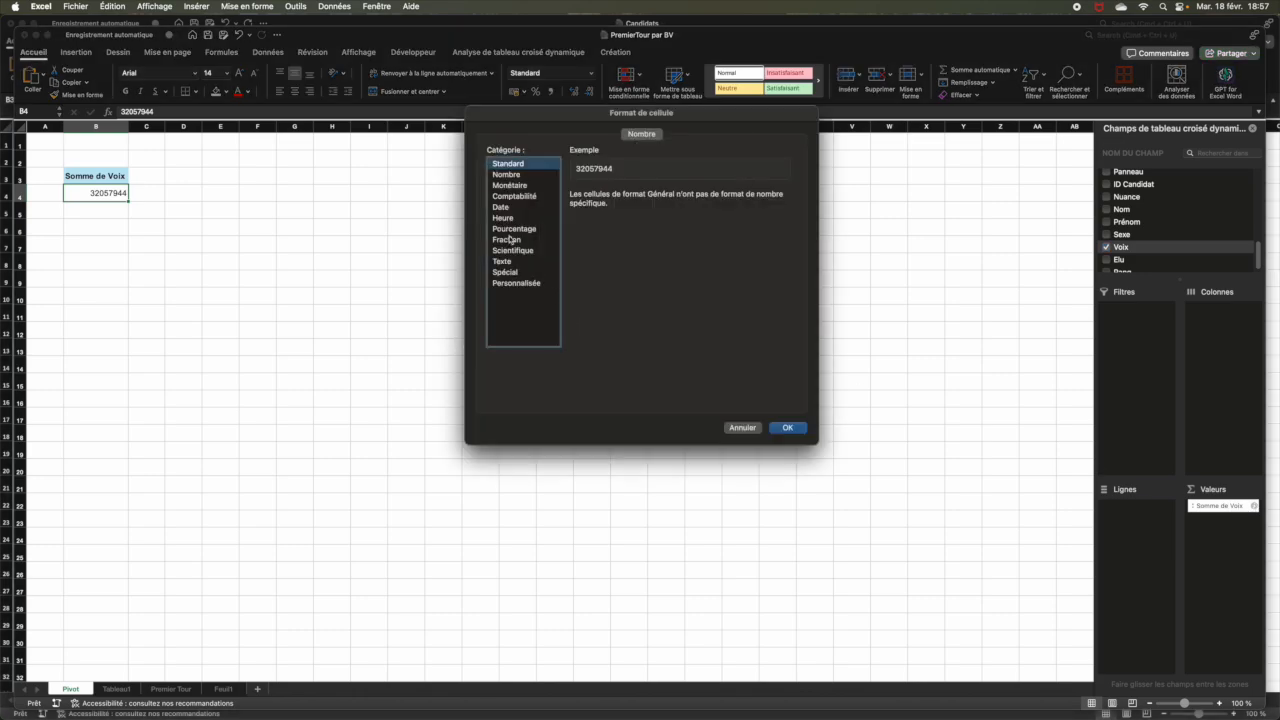
{"action": "left_click", "coordinate": [507, 175]}
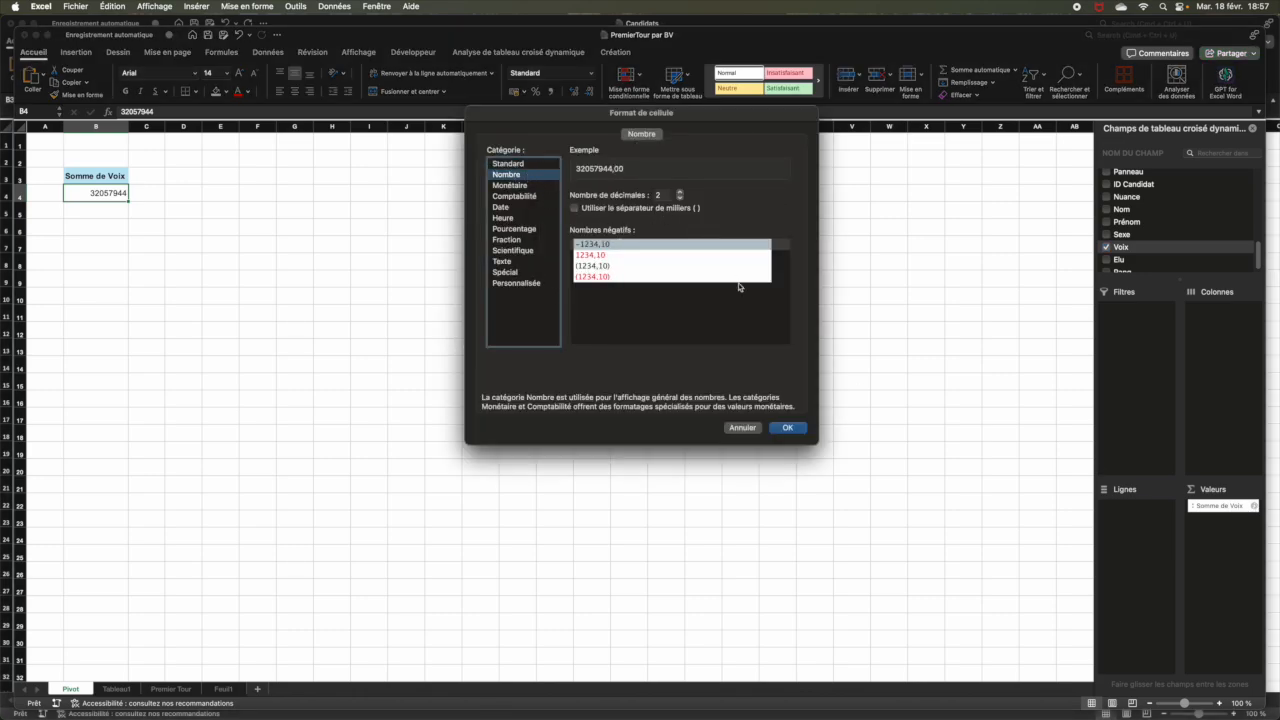
{"action": "left_click", "coordinate": [680, 199]}
{"action": "left_click", "coordinate": [680, 199]}
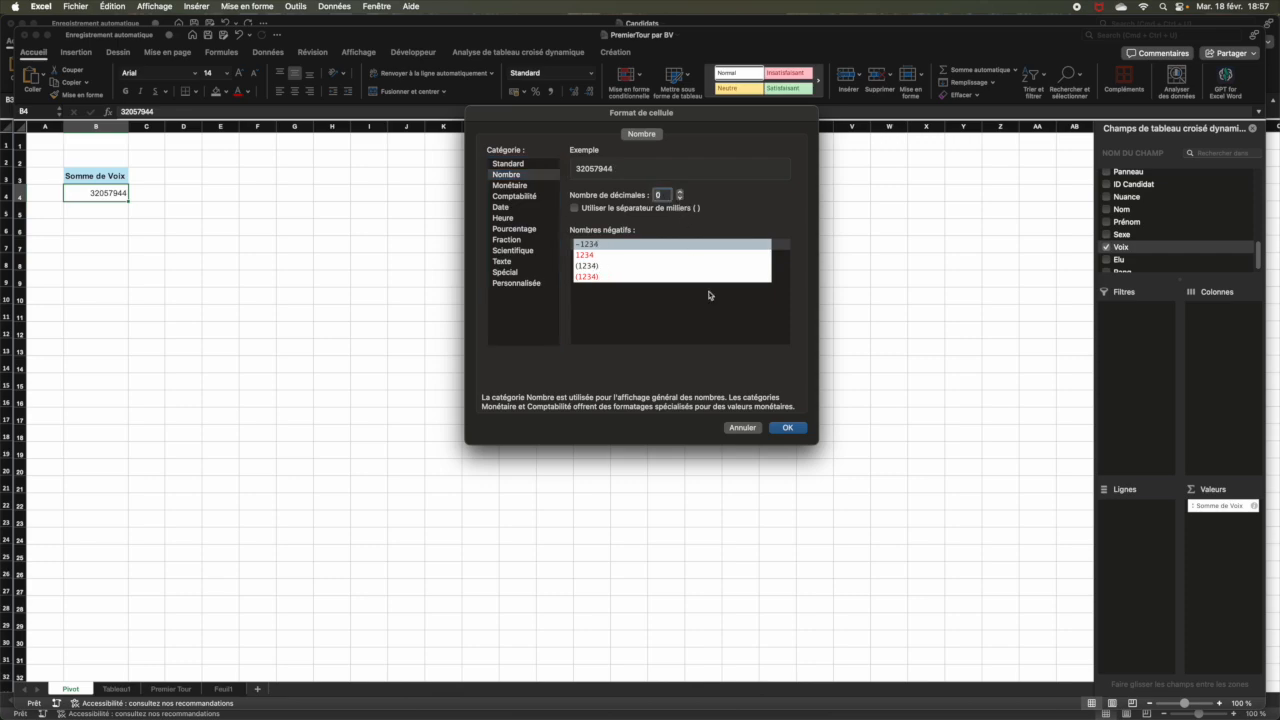
{"action": "left_click", "coordinate": [786, 430]}
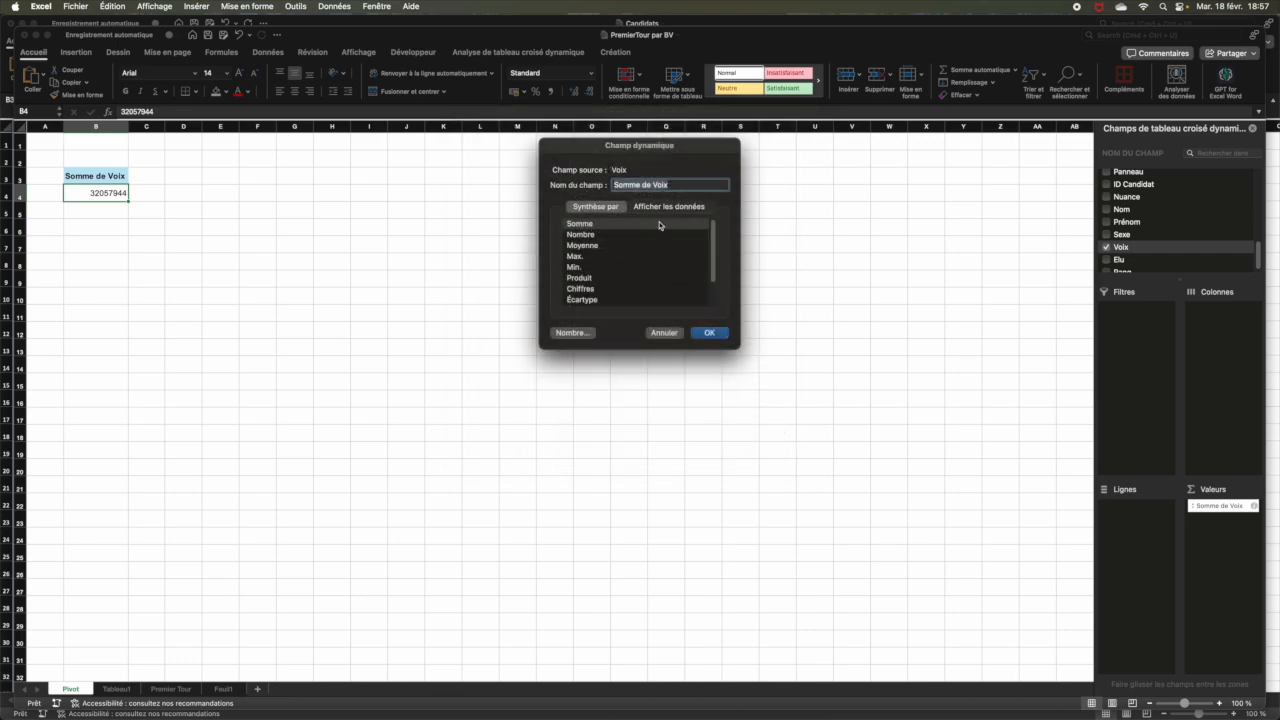
{"action": "left_click", "coordinate": [573, 333]}
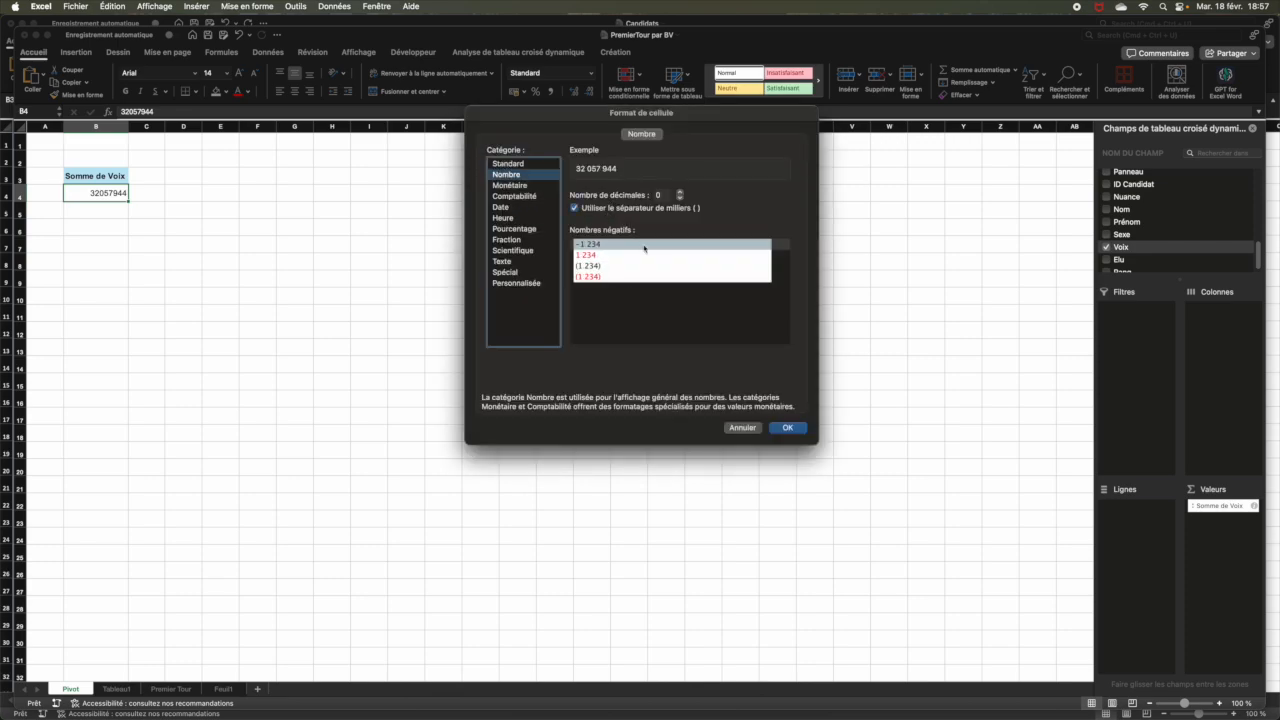
{"action": "left_click", "coordinate": [787, 427]}
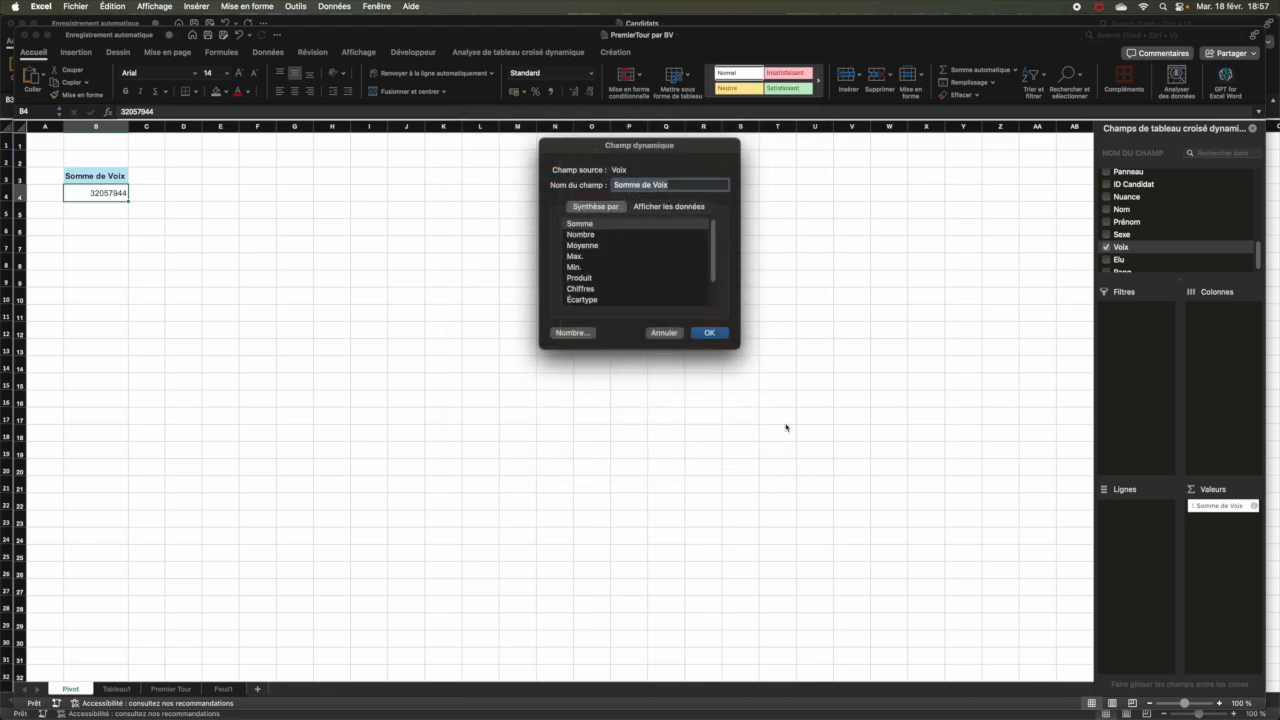
{"action": "left_click", "coordinate": [710, 335]}
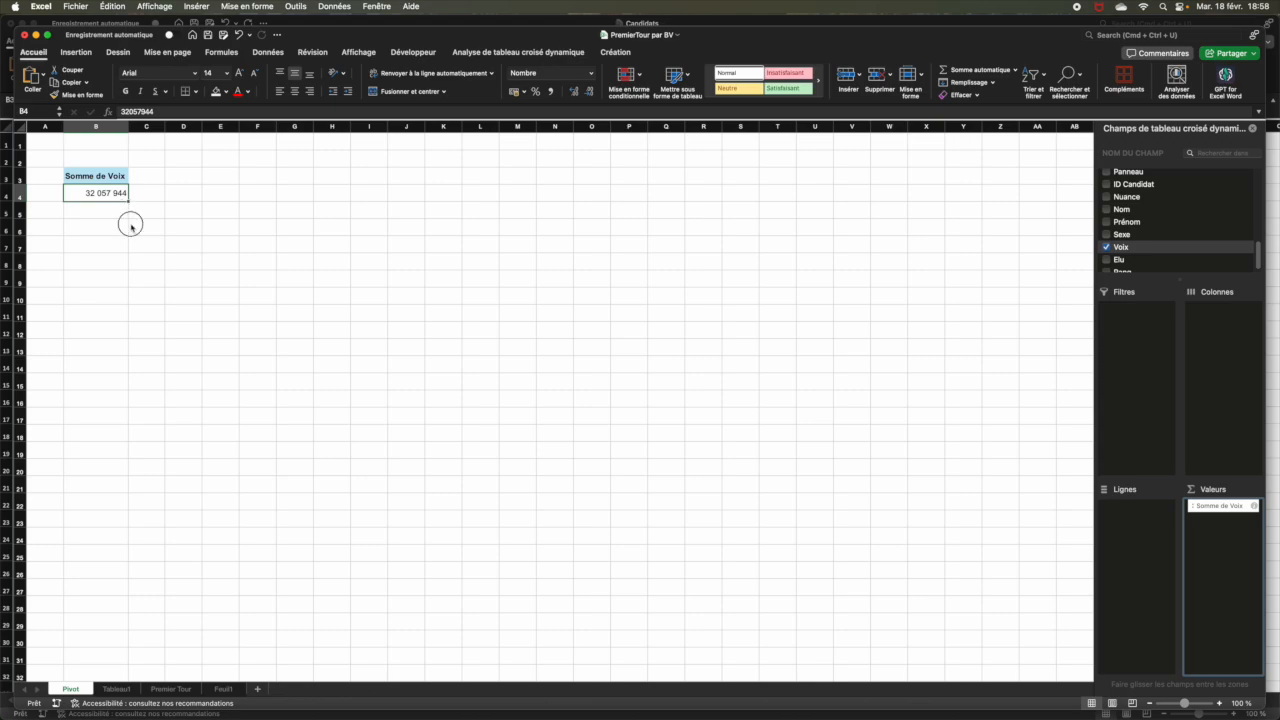
{"action": "left_click", "coordinate": [146, 227]}
{"action": "left_click", "coordinate": [107, 200]}
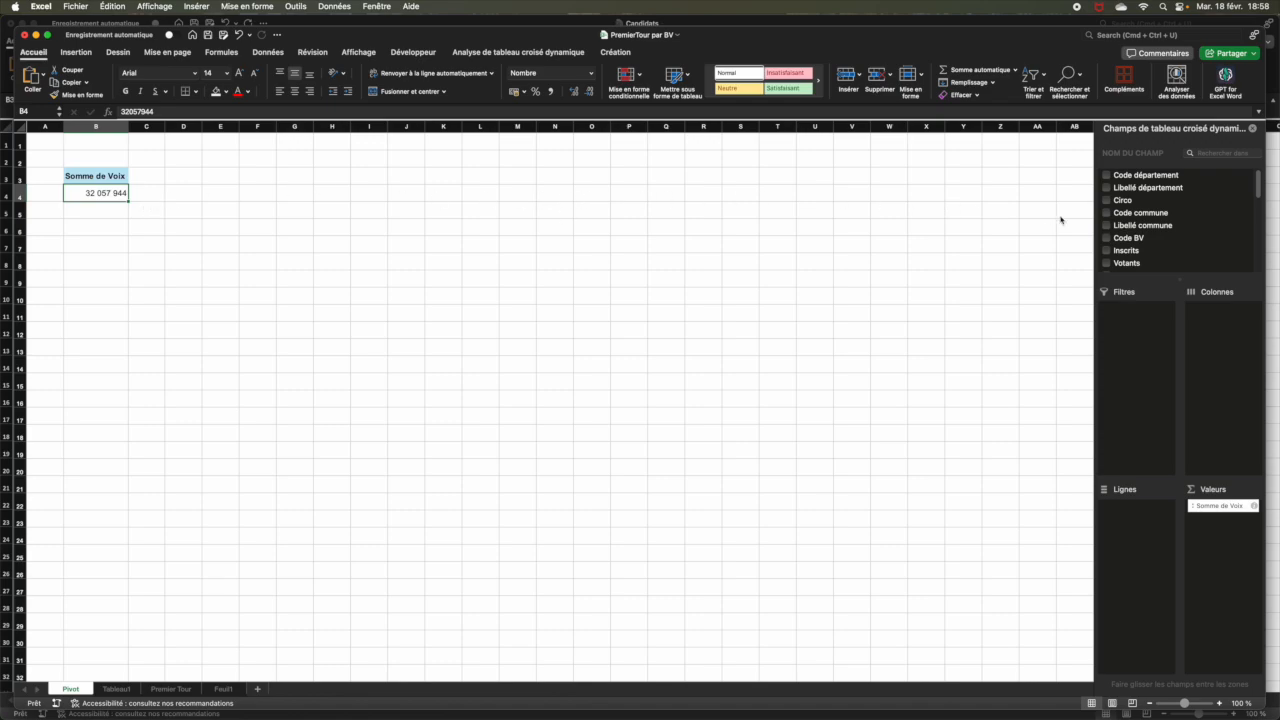
Break the vote total down by candidate sex by adding the Sexe field to the pivot table rows.
{"action": "scroll", "coordinate": [1189, 240], "scroll_direction": "down", "scroll_amount": 5}
{"action": "scroll", "coordinate": [1152, 232], "scroll_direction": "down", "scroll_amount": 2}
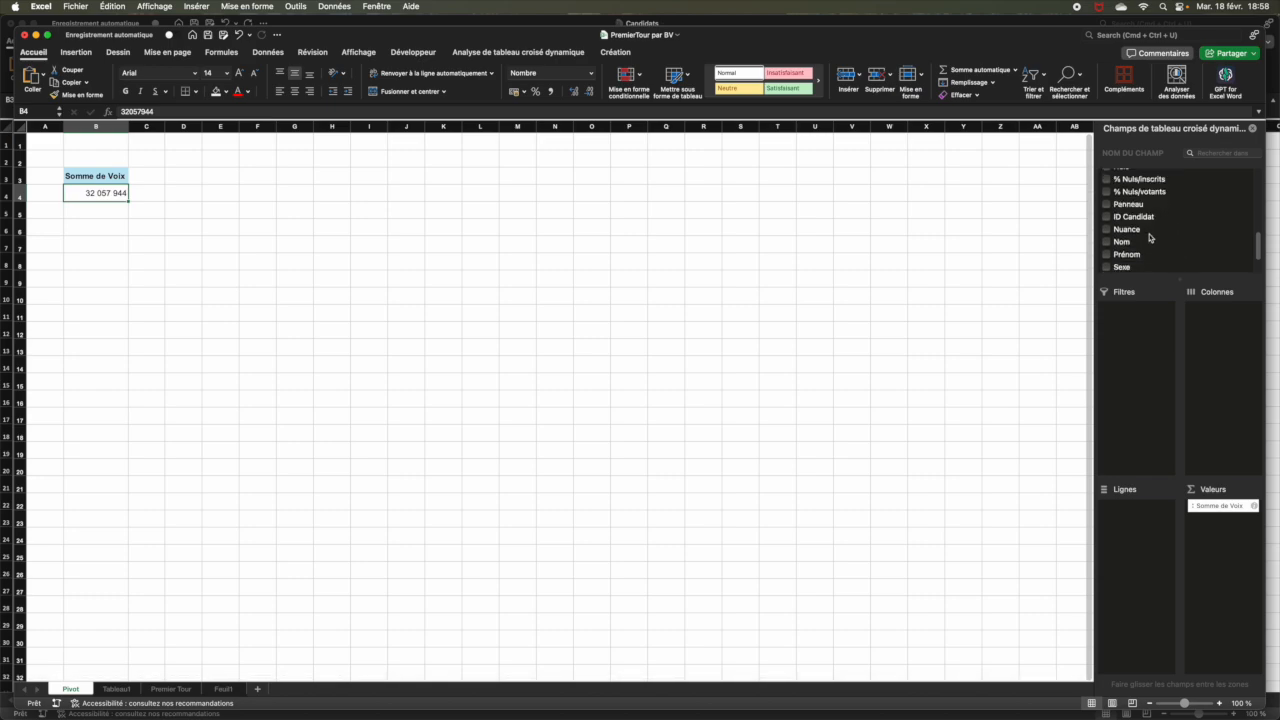
{"action": "scroll", "coordinate": [1140, 238], "scroll_direction": "down", "scroll_amount": 2}
{"action": "left_click_drag", "start_coordinate": [1120, 245], "coordinate": [1136, 523]}
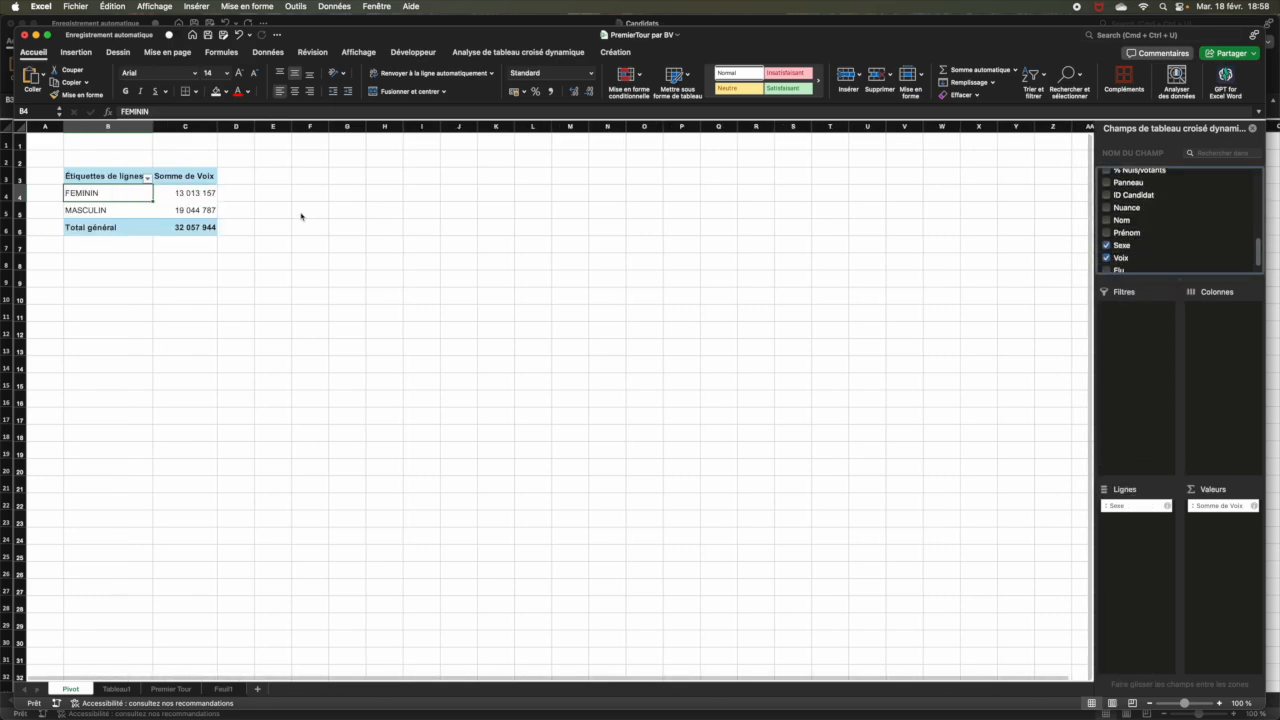
{"action": "left_click", "coordinate": [186, 212]}
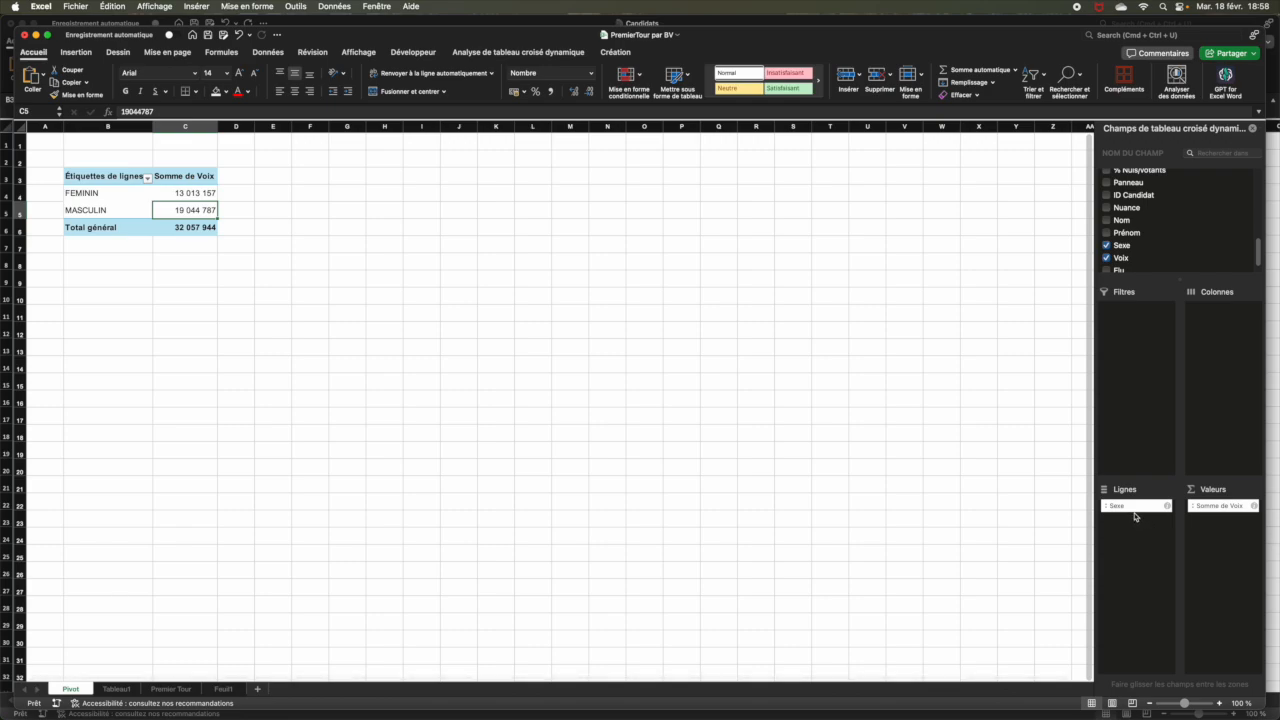
Remove the Sexe field from the pivot table rows and summarise the Voix value field by Nombre.
{"action": "left_click_drag", "start_coordinate": [1136, 507], "coordinate": [1178, 245]}
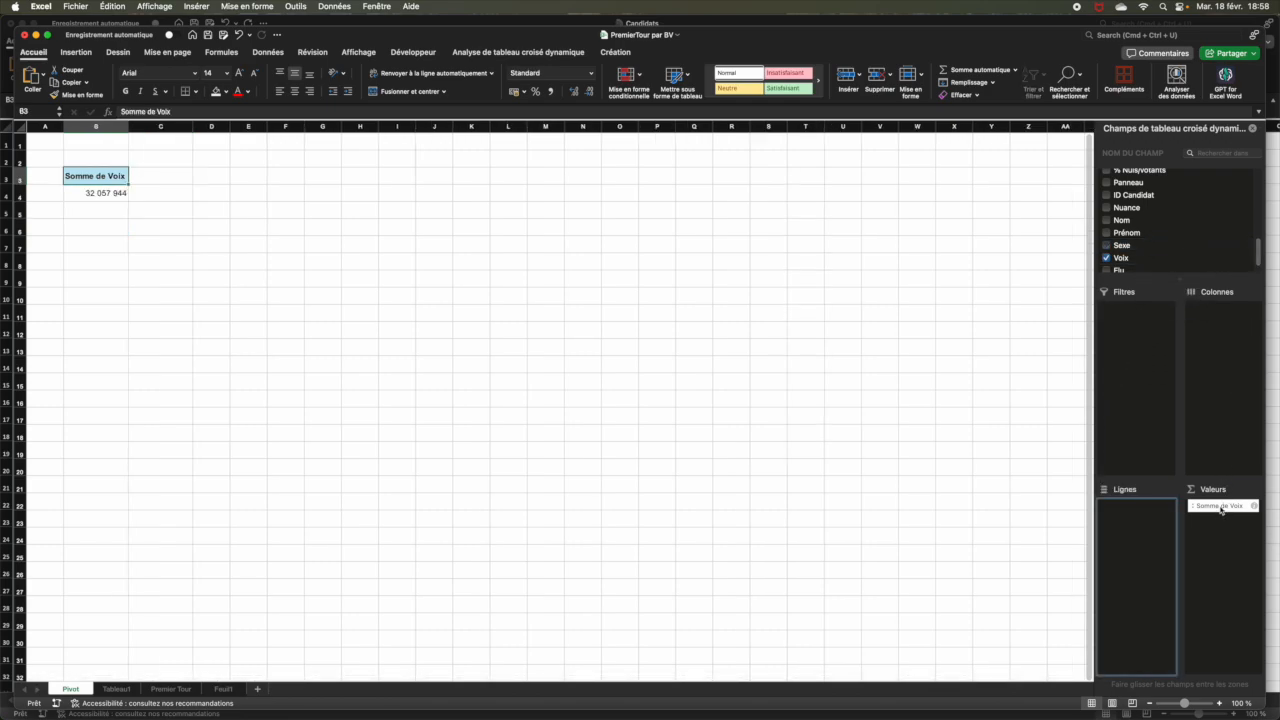
{"action": "left_click", "coordinate": [1254, 506]}
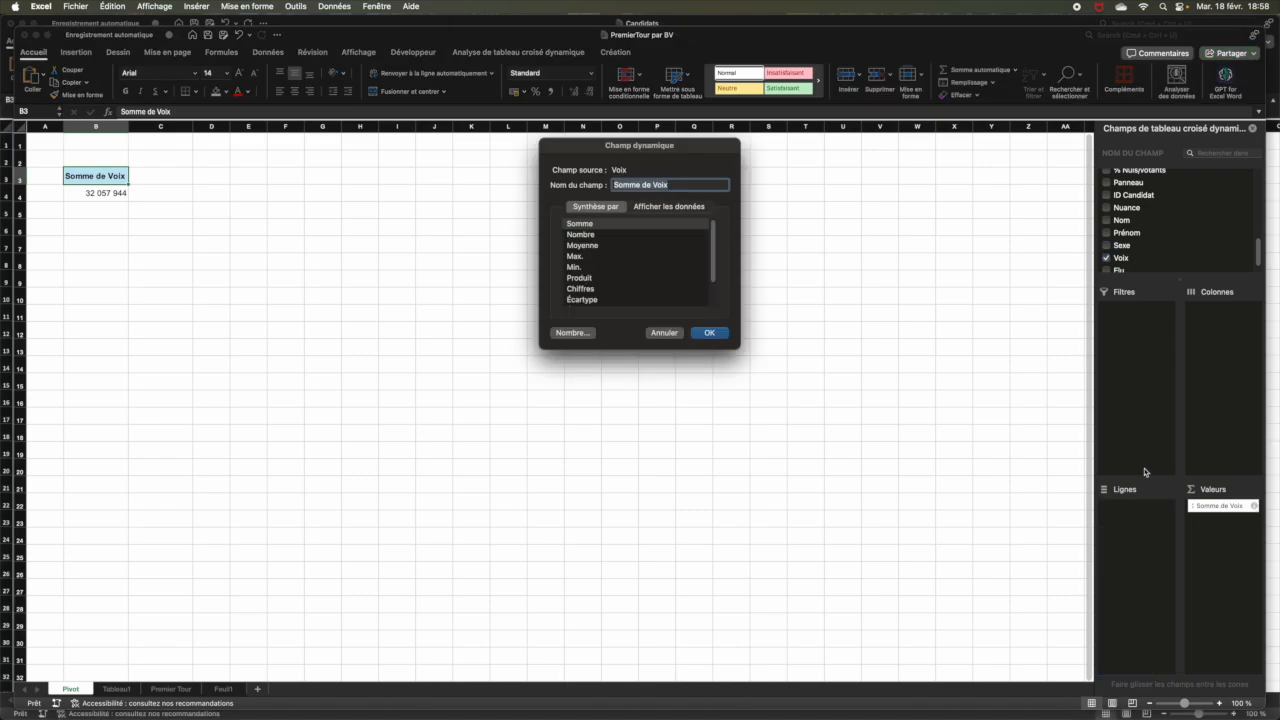
{"action": "left_click", "coordinate": [598, 234]}
{"action": "left_click", "coordinate": [712, 333]}
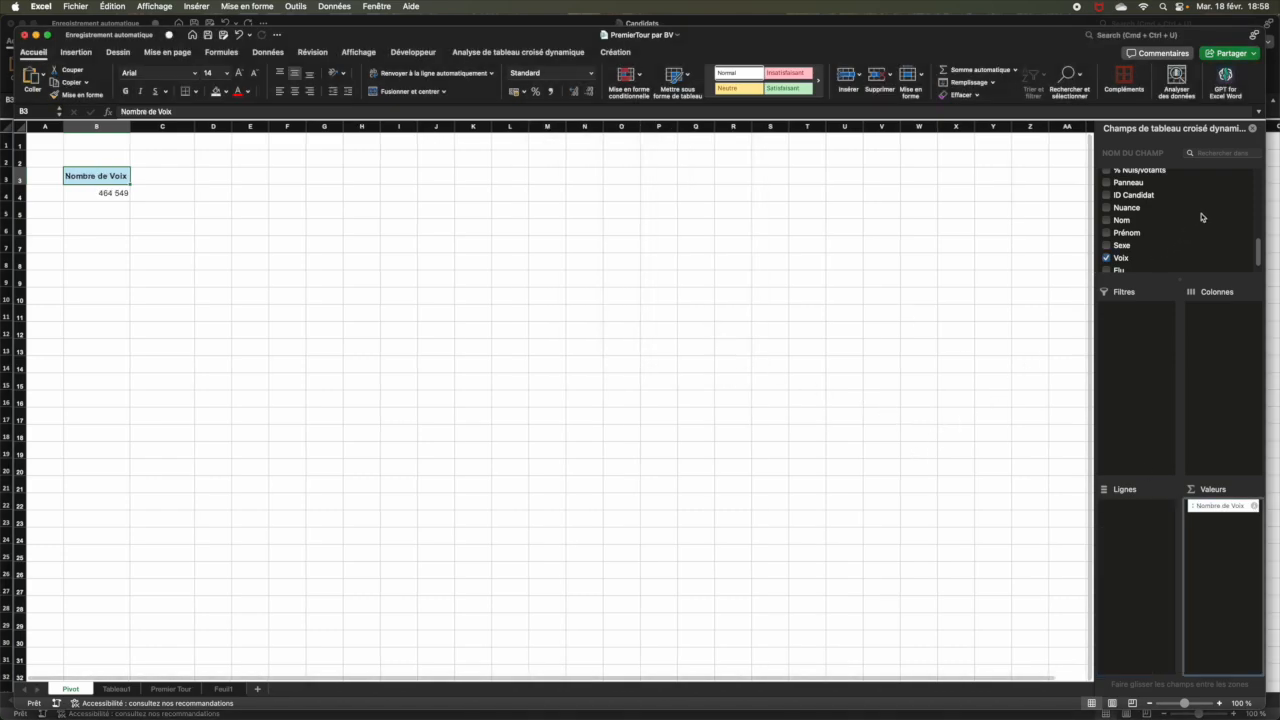
Cross-tabulate the count of Voix by adding Panneau to the pivot table rows and Rang to the columns.
{"action": "left_click", "coordinate": [1148, 186]}
{"action": "left_click_drag", "start_coordinate": [1141, 185], "coordinate": [1128, 520]}
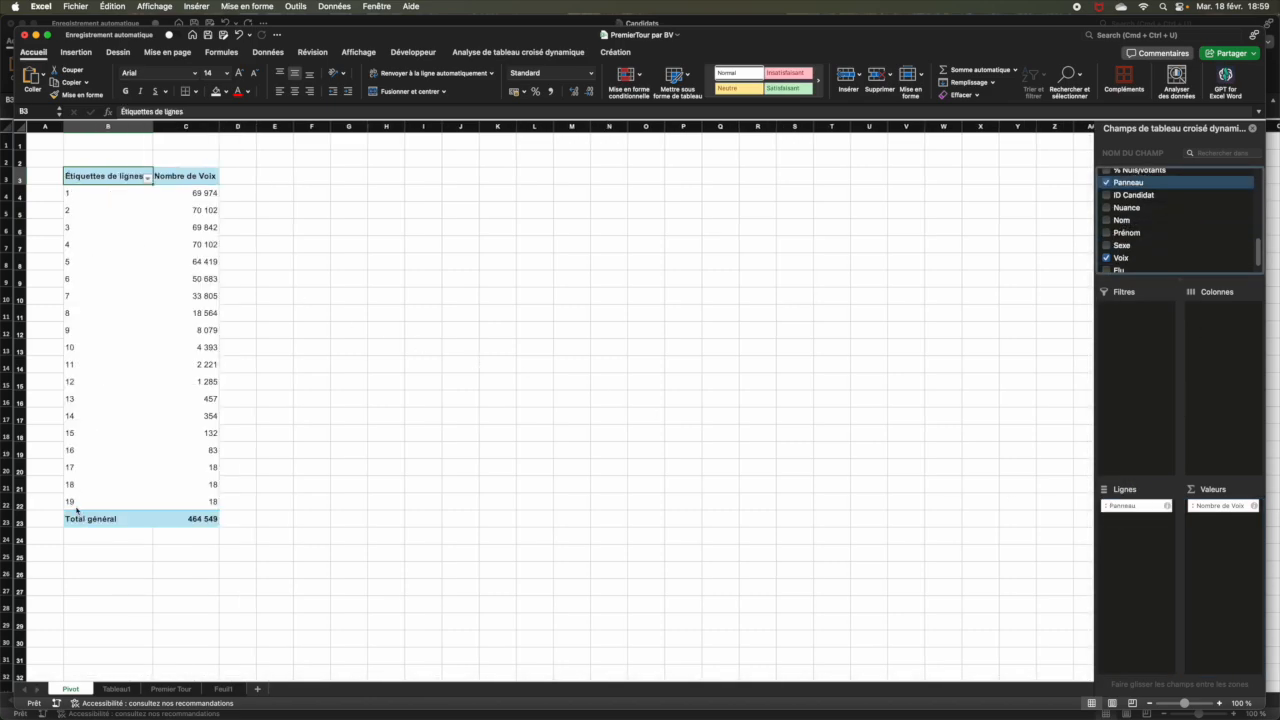
{"action": "left_click", "coordinate": [1227, 402]}
{"action": "scroll", "coordinate": [1178, 228], "scroll_direction": "down", "scroll_amount": 1}
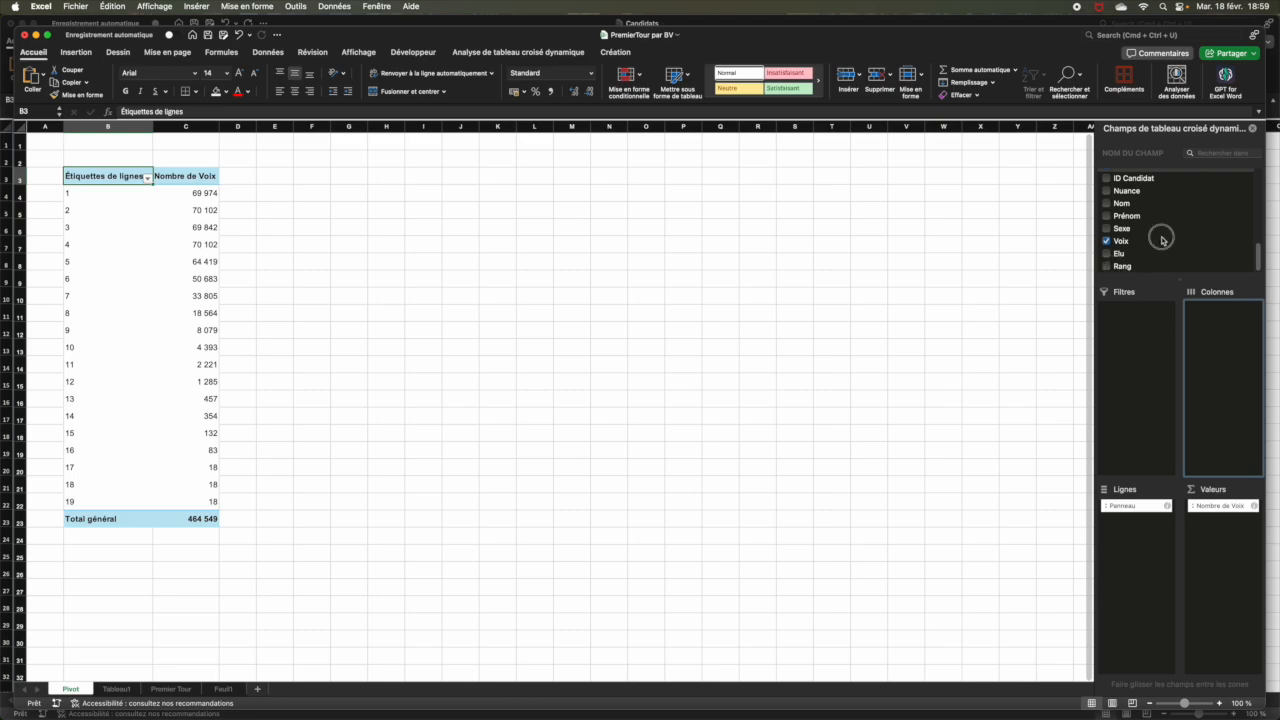
{"action": "left_click", "coordinate": [1137, 270]}
{"action": "left_click_drag", "start_coordinate": [1136, 266], "coordinate": [1201, 330]}
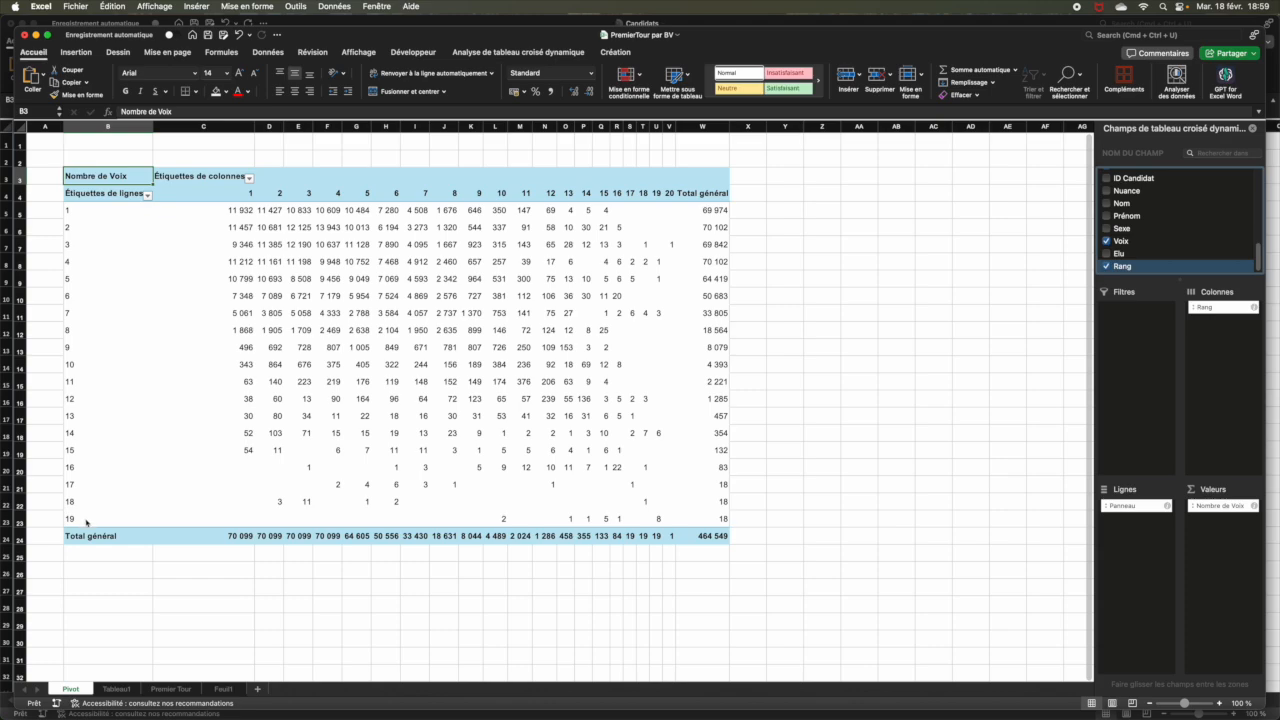
Examine how the panel 19 row is spread across the ranks, checking ranks 19 and 10 and the range for ranks 1 to 9.
{"action": "left_click", "coordinate": [657, 520]}
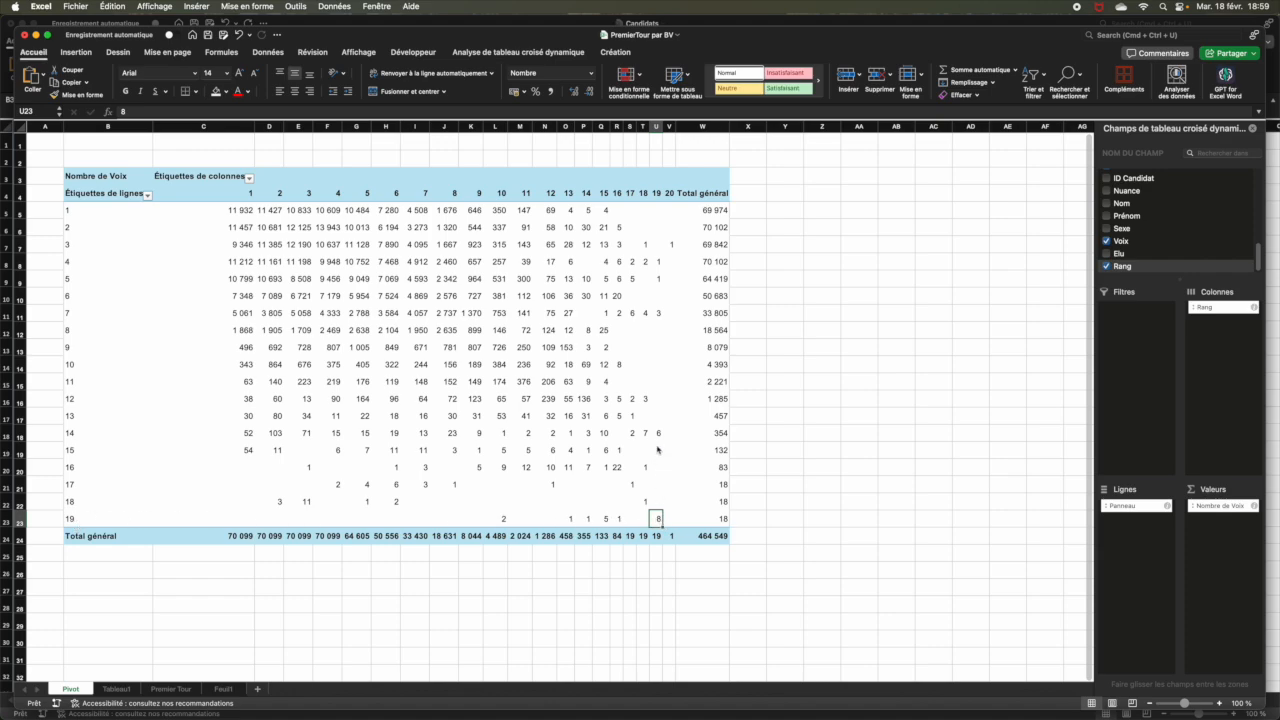
{"action": "left_click", "coordinate": [657, 193]}
{"action": "left_click", "coordinate": [657, 521]}
{"action": "left_click", "coordinate": [501, 519]}
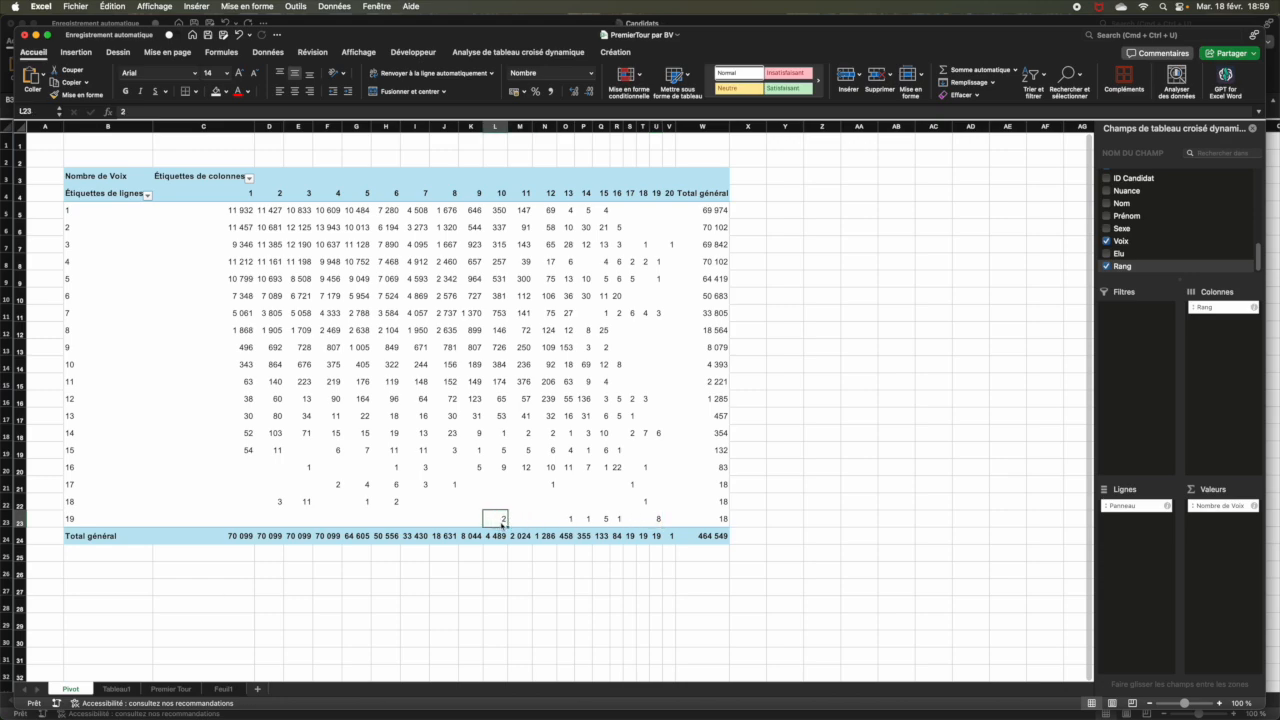
{"action": "left_click", "coordinate": [501, 194]}
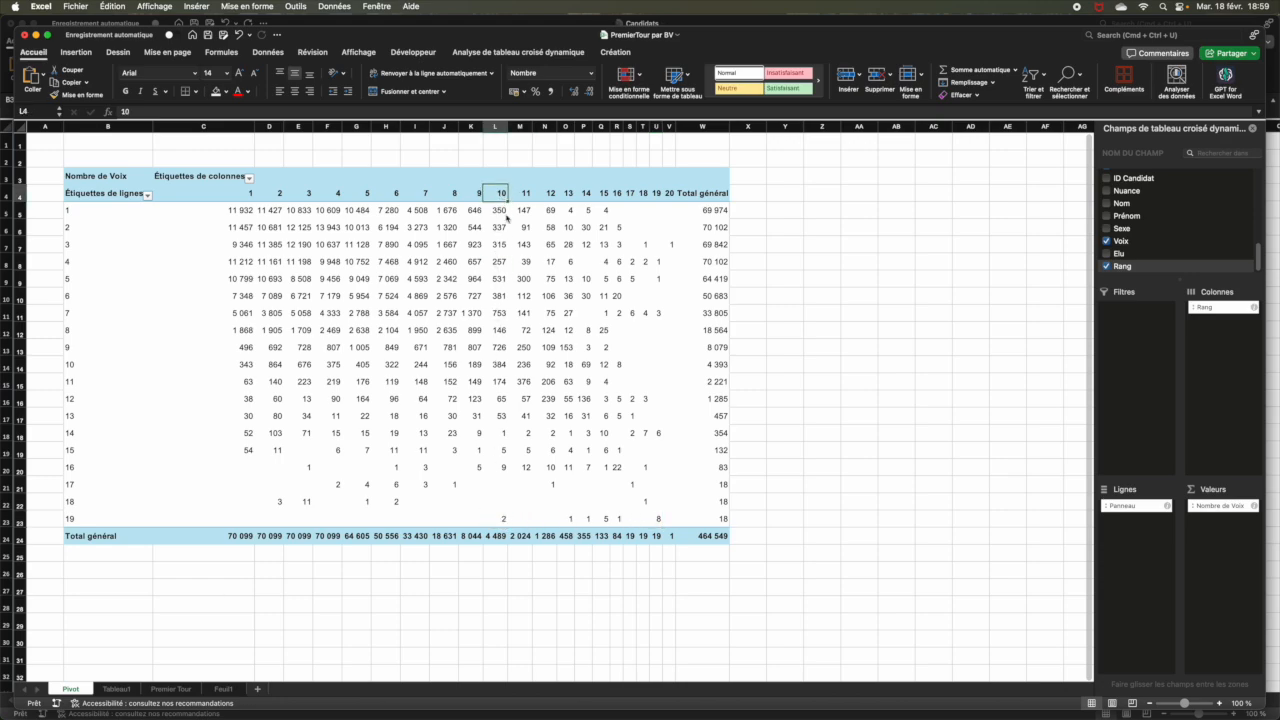
{"action": "left_click", "coordinate": [510, 520]}
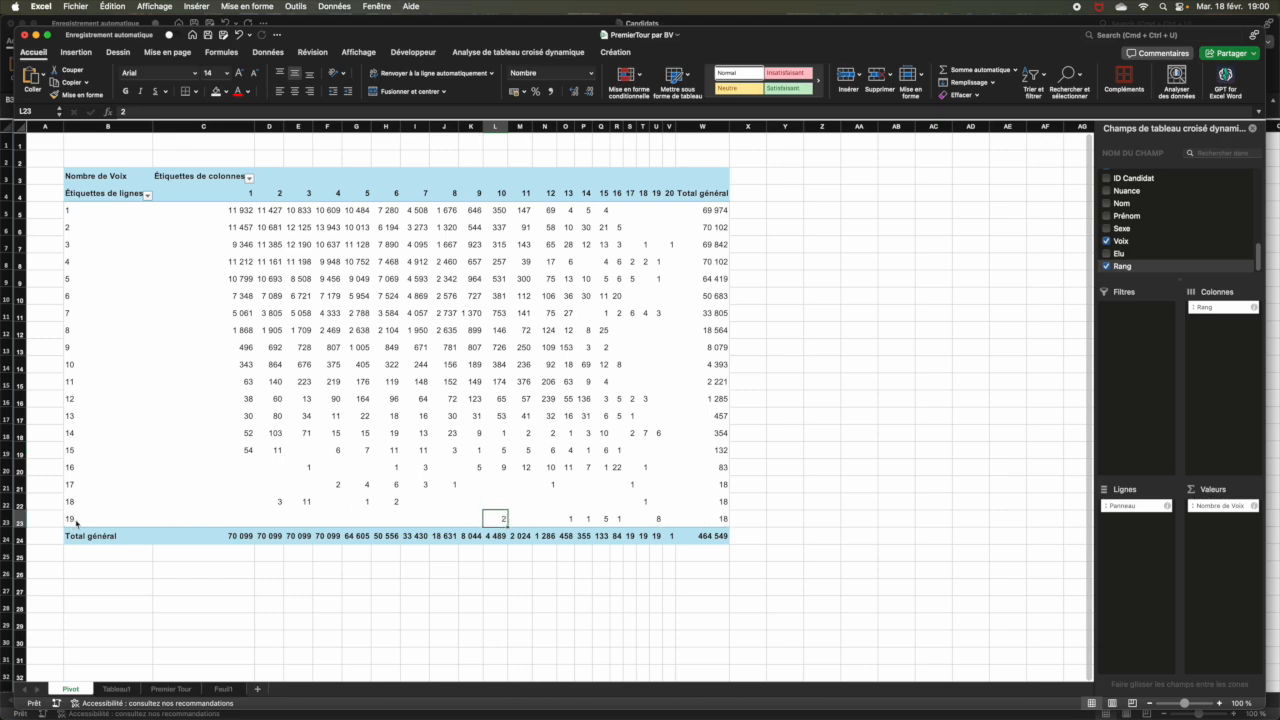
{"action": "left_click", "coordinate": [237, 524]}
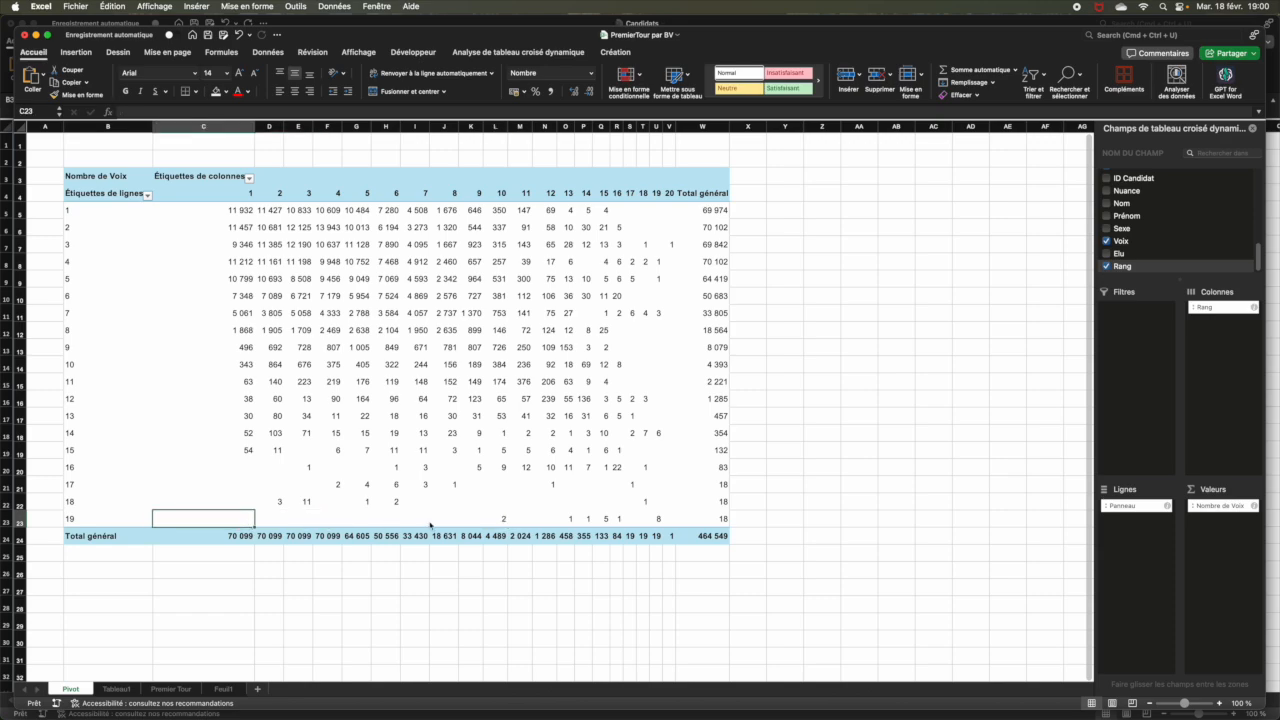
{"action": "left_click", "coordinate": [490, 524], "text": "shift"}
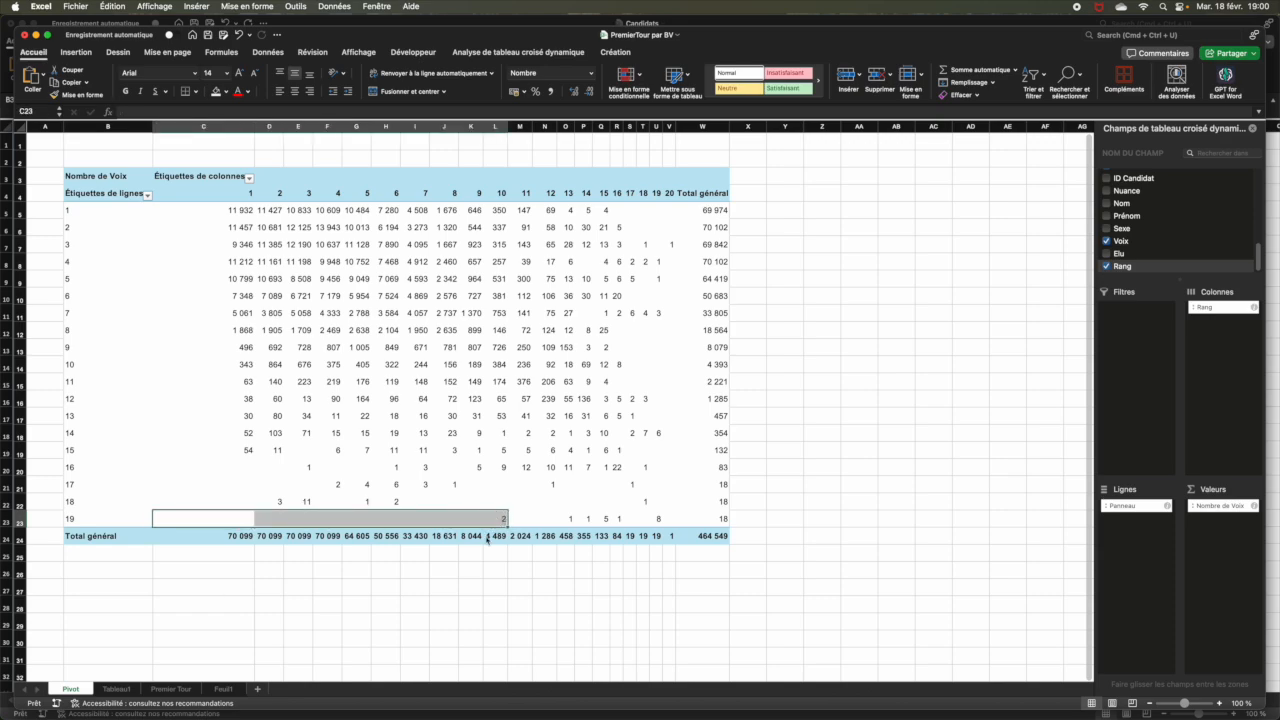
{"action": "left_click", "coordinate": [475, 526], "text": "shift"}
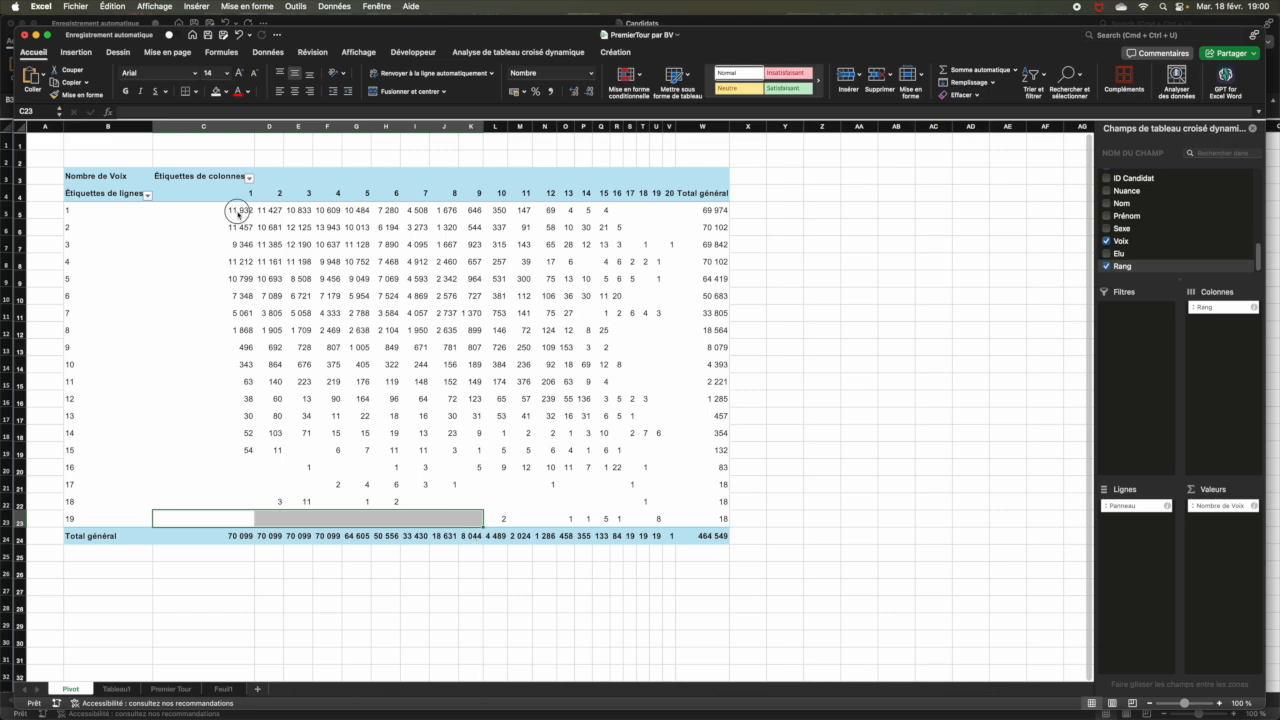
Compare the rank 1 counts of the first panels, checking the rows for panels 1, 2 and 3.
{"action": "left_click", "coordinate": [237, 212]}
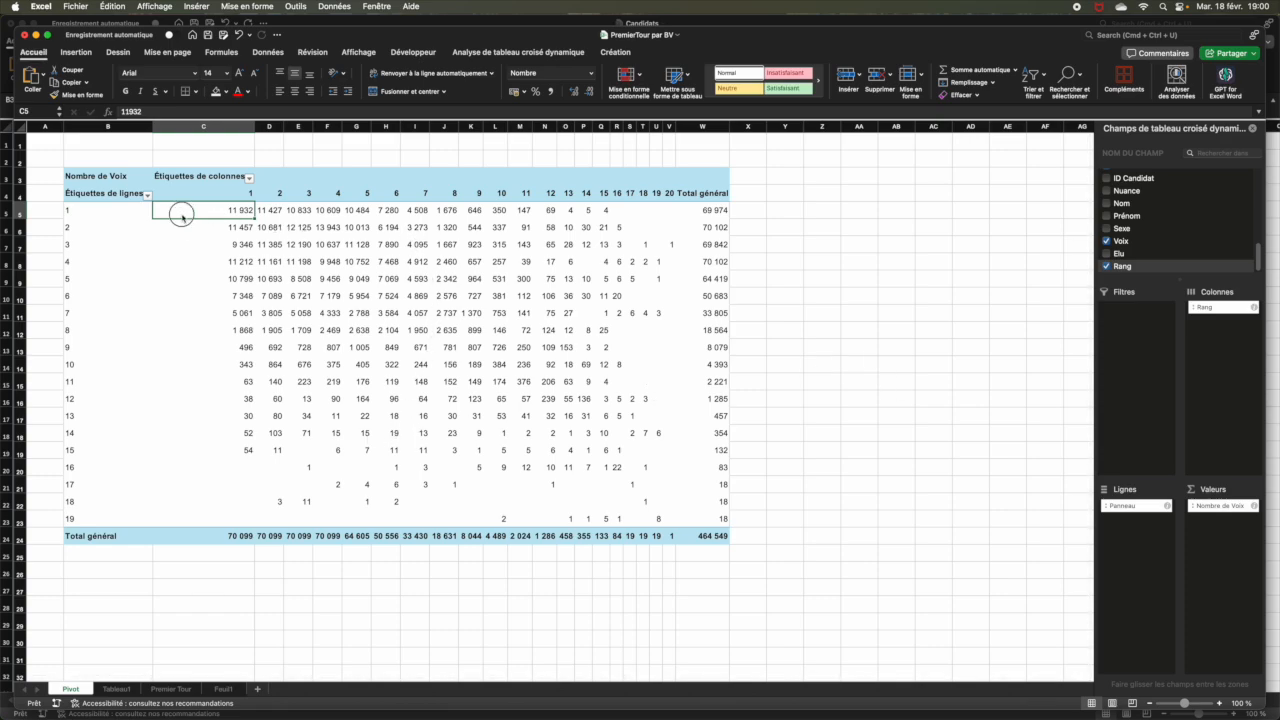
{"action": "left_click", "coordinate": [86, 207]}
{"action": "left_click", "coordinate": [139, 218]}
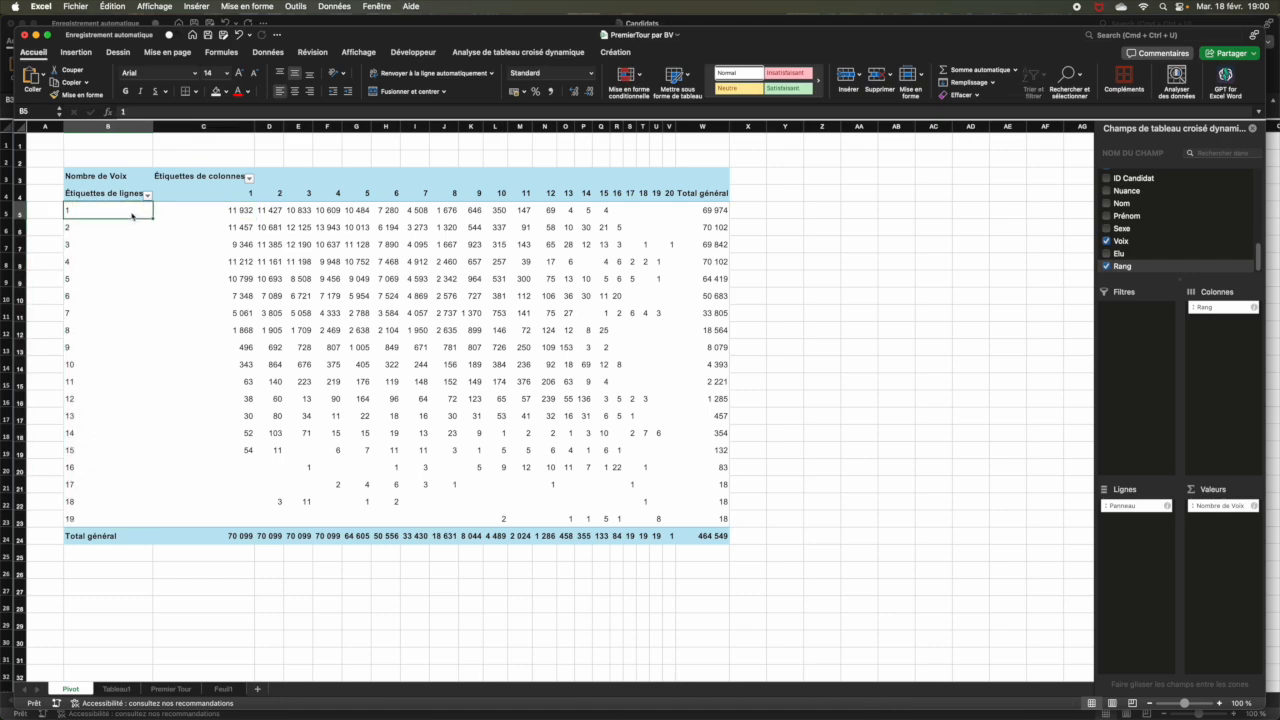
{"action": "left_click", "coordinate": [130, 231]}
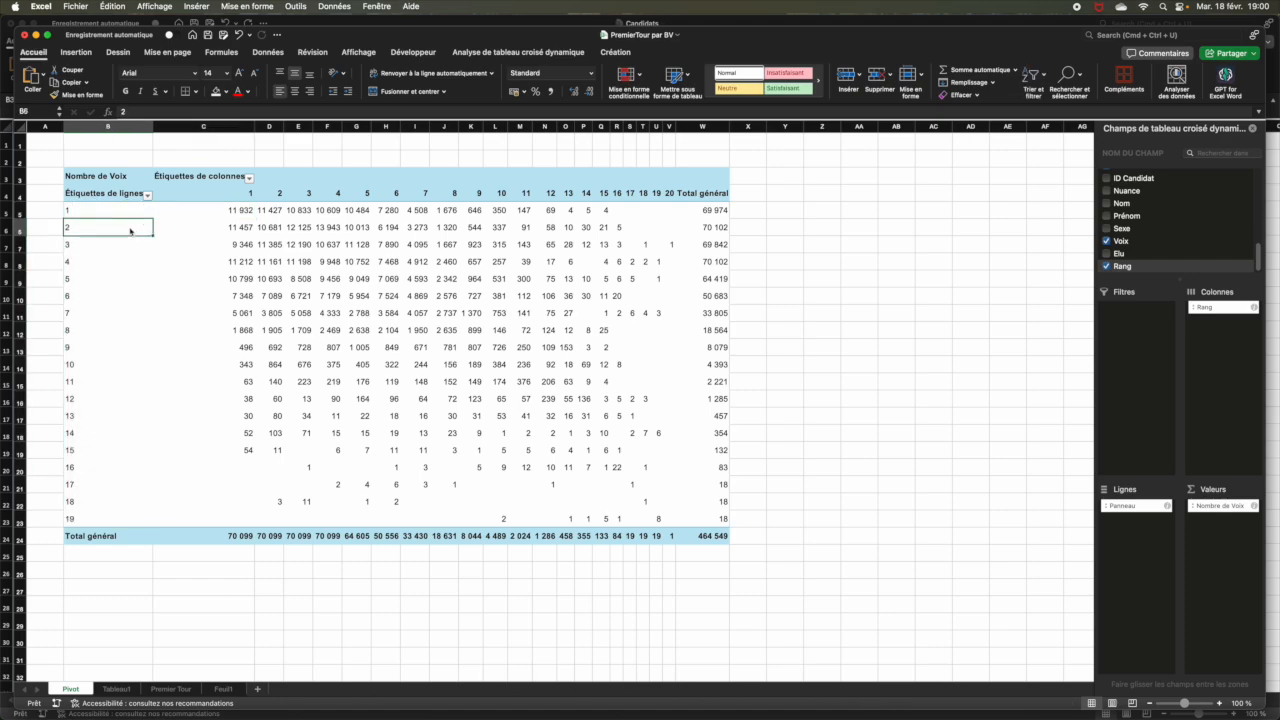
{"action": "left_click", "coordinate": [127, 214]}
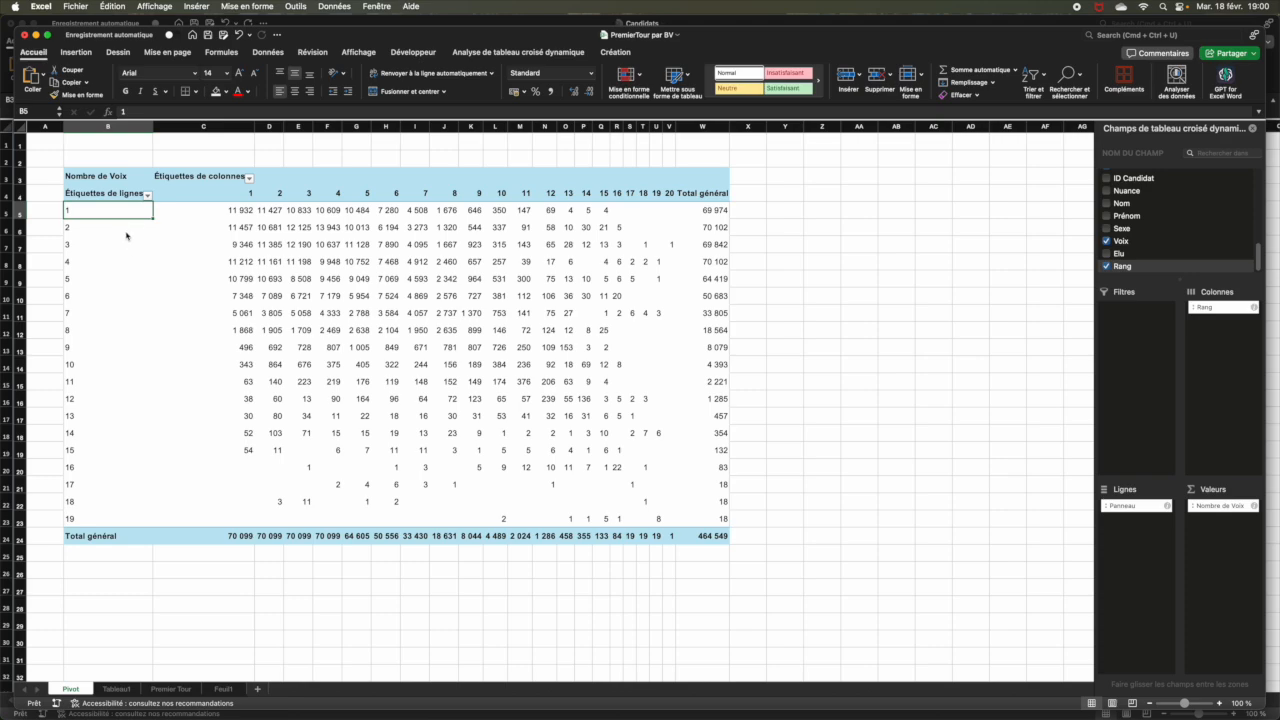
{"action": "left_click", "coordinate": [240, 245]}
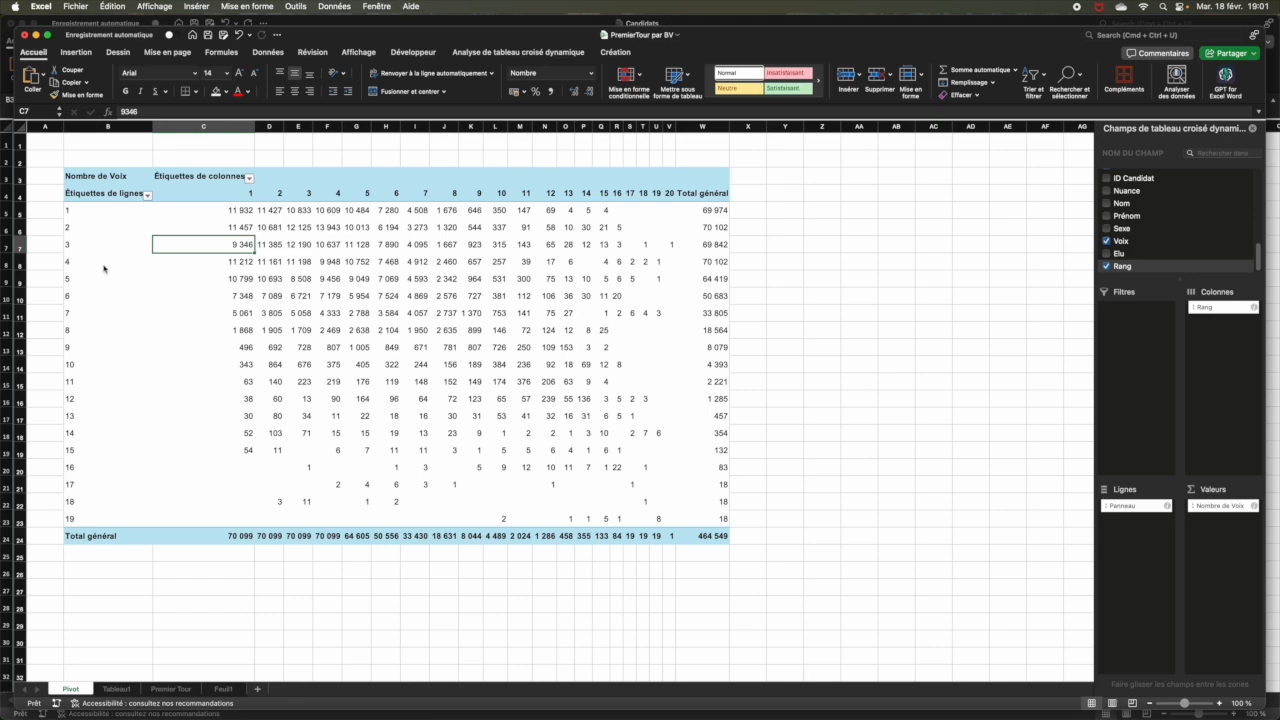
{"action": "left_click", "coordinate": [247, 213]}
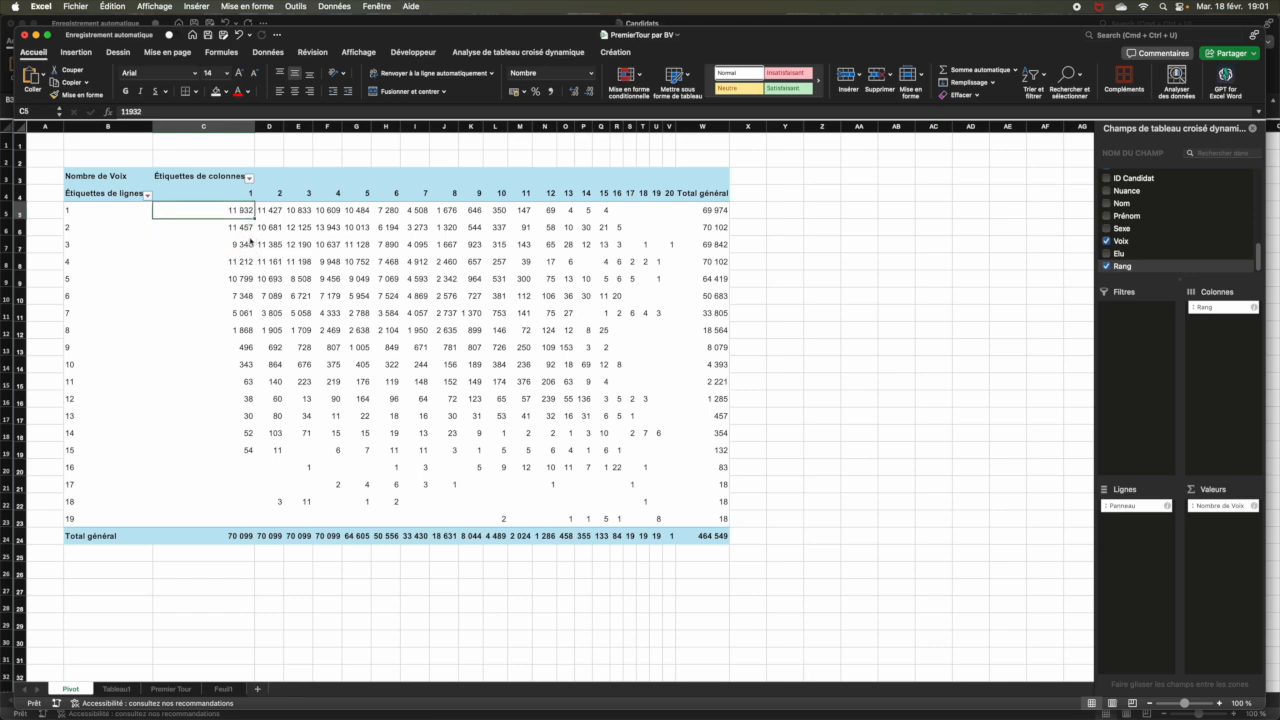